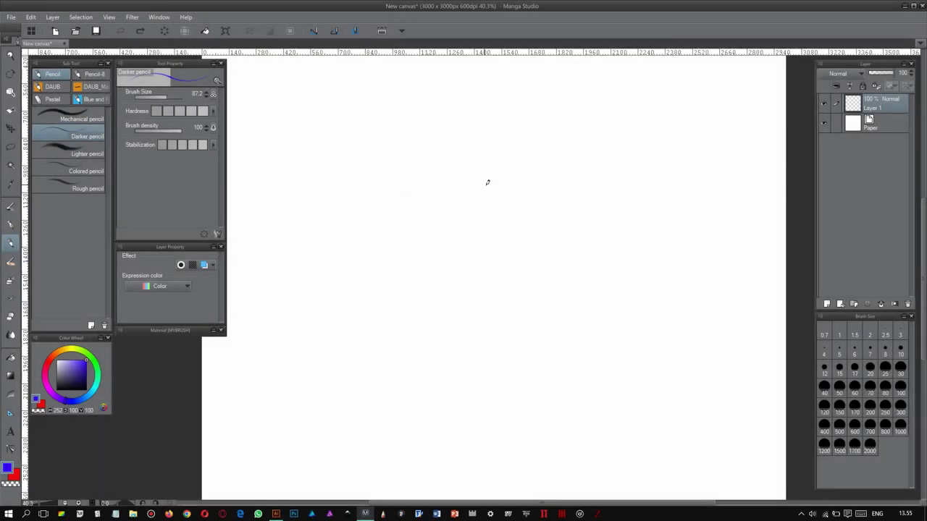
Darken the skull's eye loops, right eye socket edges and left and top-right outline.
{"action": "mouse_move", "coordinate": [454, 207]}
{"action": "left_mouse_down"}
{"action": "mouse_move", "coordinate": [507, 210]}
{"action": "mouse_move", "coordinate": [459, 212]}
{"action": "mouse_move", "coordinate": [451, 232]}
{"action": "mouse_move", "coordinate": [458, 222]}
{"action": "left_mouse_up"}
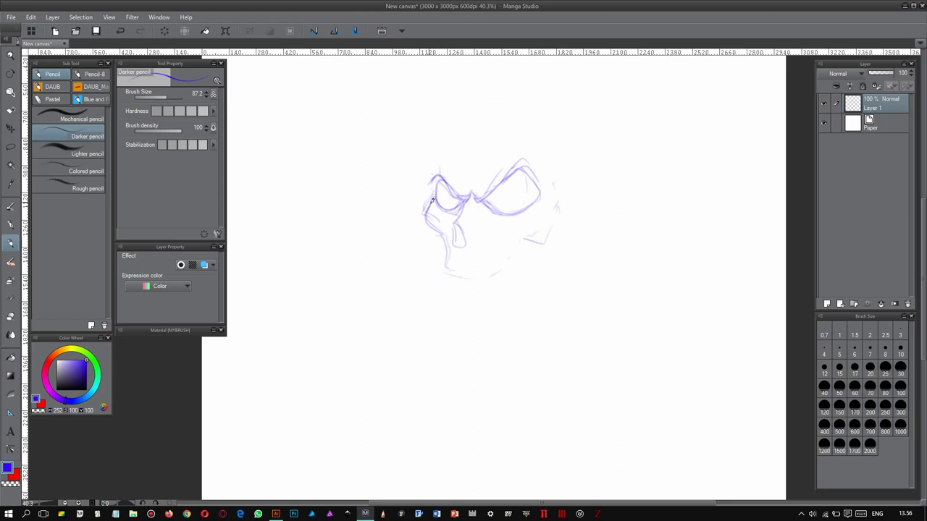
{"action": "left_click_drag", "start_coordinate": [544, 123], "coordinate": [519, 198]}
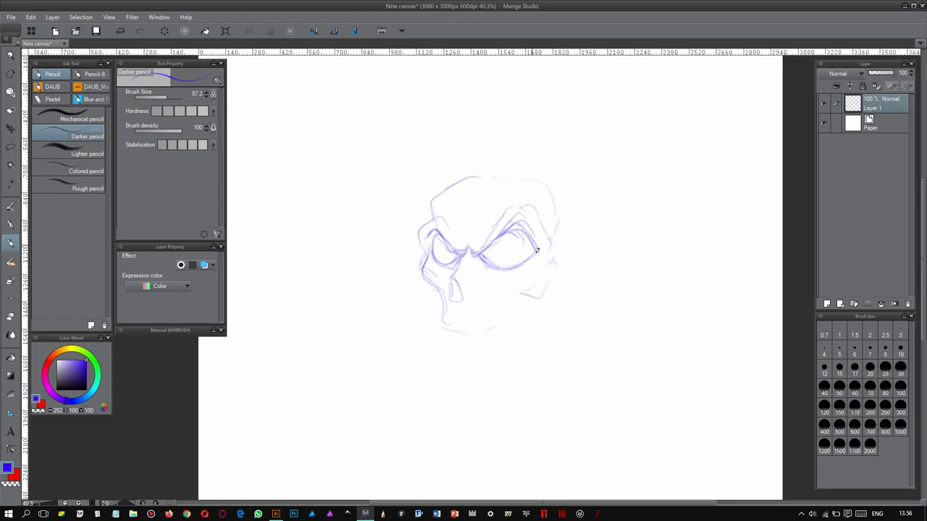
{"action": "left_click_drag", "start_coordinate": [535, 241], "coordinate": [474, 262]}
{"action": "scroll", "coordinate": [471, 254], "scroll_direction": "down", "scroll_amount": 1}
{"action": "scroll", "coordinate": [431, 208], "scroll_direction": "down", "scroll_amount": 1}
{"action": "mouse_move", "coordinate": [427, 183]}
{"action": "left_mouse_down"}
{"action": "mouse_move", "coordinate": [441, 149]}
{"action": "mouse_move", "coordinate": [444, 248]}
{"action": "left_mouse_up"}
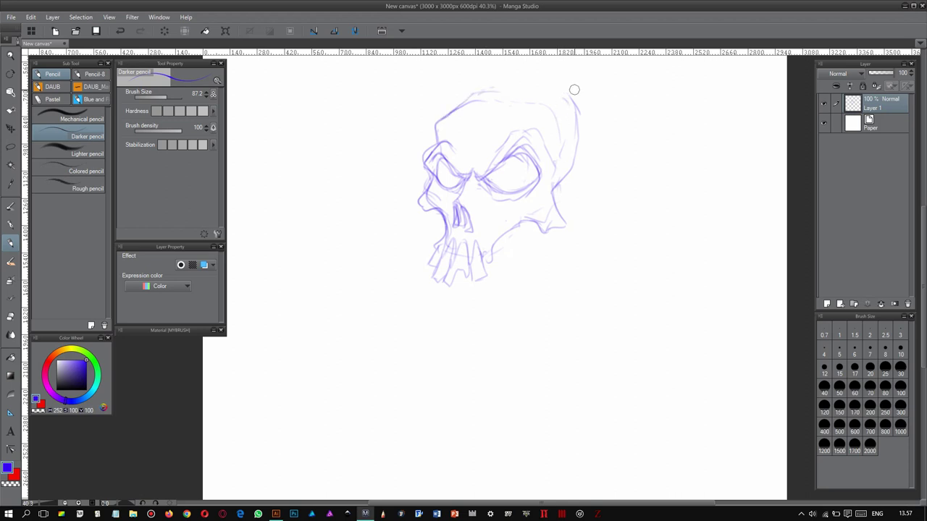
{"action": "scroll", "coordinate": [504, 123], "scroll_direction": "up", "scroll_amount": 1}
{"action": "left_click_drag", "start_coordinate": [512, 129], "coordinate": [558, 142]}
{"action": "scroll", "coordinate": [498, 257], "scroll_direction": "down", "scroll_amount": 1}
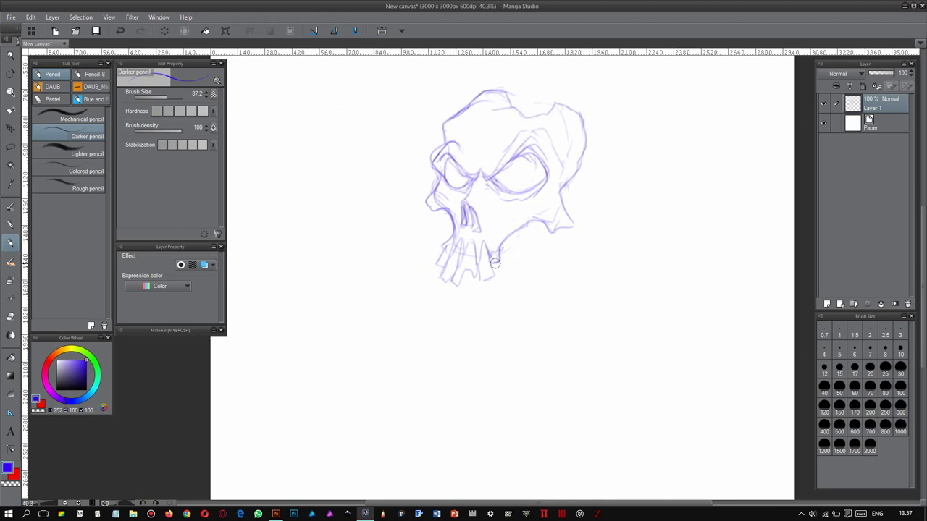
{"action": "left_click_drag", "start_coordinate": [519, 192], "coordinate": [500, 189]}
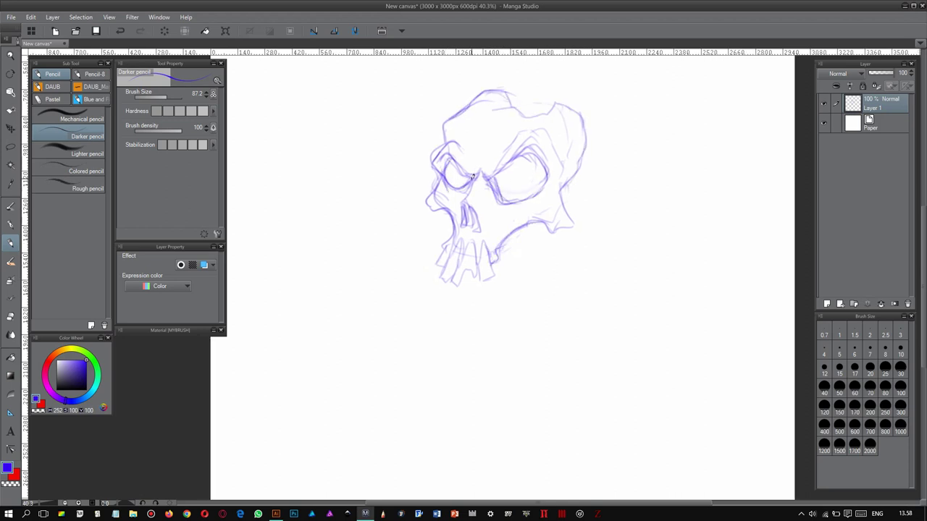
{"action": "scroll", "coordinate": [461, 200], "scroll_direction": "down", "scroll_amount": 1}
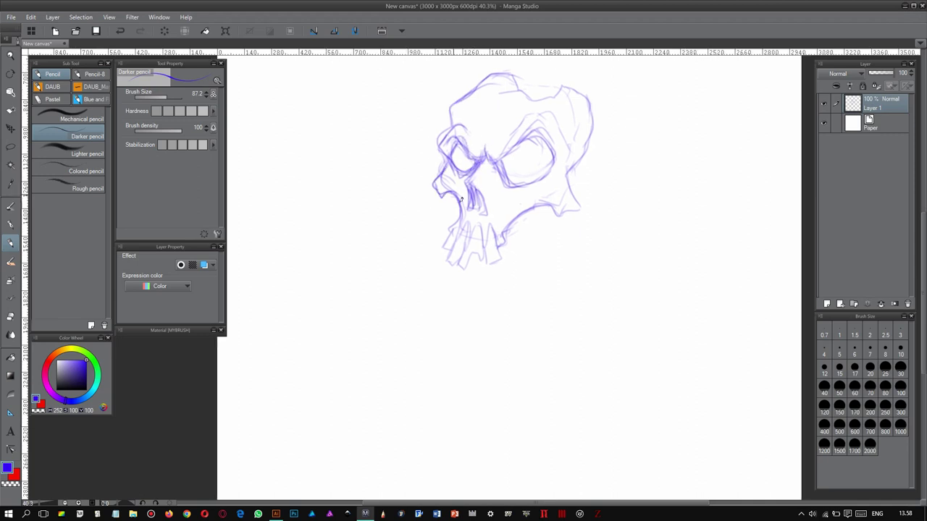
Sketch a cylinder rising from the skull's top, firming its oval opening and sides.
{"action": "key", "text": "ctrl+t"}
{"action": "key", "text": "Escape"}
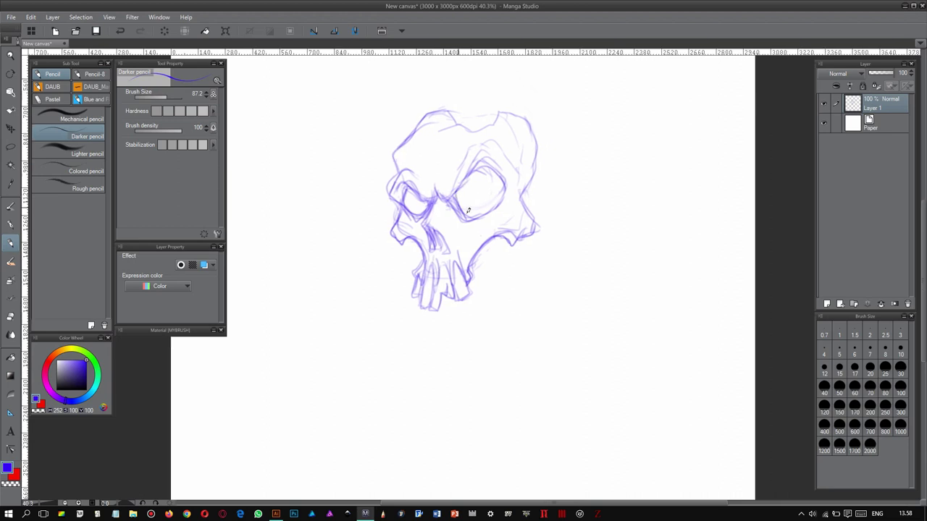
{"action": "mouse_move", "coordinate": [439, 142]}
{"action": "left_mouse_down"}
{"action": "mouse_move", "coordinate": [434, 197]}
{"action": "mouse_move", "coordinate": [496, 145]}
{"action": "left_mouse_up"}
{"action": "left_click_drag", "start_coordinate": [493, 148], "coordinate": [481, 210]}
{"action": "left_click_drag", "start_coordinate": [499, 147], "coordinate": [449, 149]}
{"action": "left_click_drag", "start_coordinate": [451, 154], "coordinate": [451, 207]}
{"action": "mouse_move", "coordinate": [442, 147]}
{"action": "left_mouse_down"}
{"action": "mouse_move", "coordinate": [482, 139]}
{"action": "mouse_move", "coordinate": [451, 146]}
{"action": "mouse_move", "coordinate": [482, 148]}
{"action": "mouse_move", "coordinate": [440, 210]}
{"action": "left_mouse_up"}
{"action": "left_click_drag", "start_coordinate": [450, 164], "coordinate": [452, 215]}
{"action": "mouse_move", "coordinate": [498, 145]}
{"action": "left_mouse_down"}
{"action": "mouse_move", "coordinate": [482, 199]}
{"action": "mouse_move", "coordinate": [460, 147]}
{"action": "left_mouse_up"}
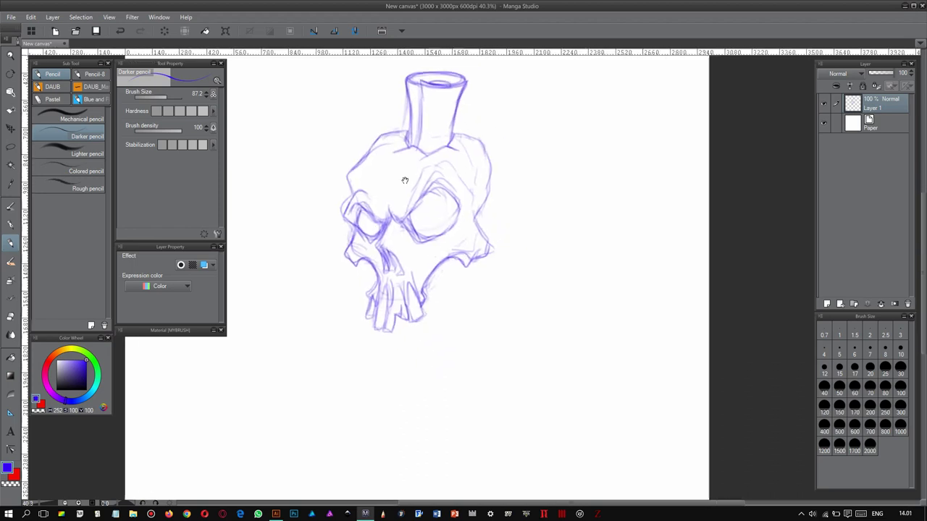
{"action": "key", "text": "ctrl+shift+n"}
Draw the rope across the skull down to the jaw, with its tail extending right.
{"action": "left_click_drag", "start_coordinate": [366, 152], "coordinate": [362, 185]}
{"action": "left_click_drag", "start_coordinate": [366, 173], "coordinate": [419, 275]}
{"action": "mouse_move", "coordinate": [366, 145]}
{"action": "left_mouse_down"}
{"action": "mouse_move", "coordinate": [380, 194]}
{"action": "mouse_move", "coordinate": [428, 265]}
{"action": "left_mouse_up"}
{"action": "left_click_drag", "start_coordinate": [427, 271], "coordinate": [445, 278]}
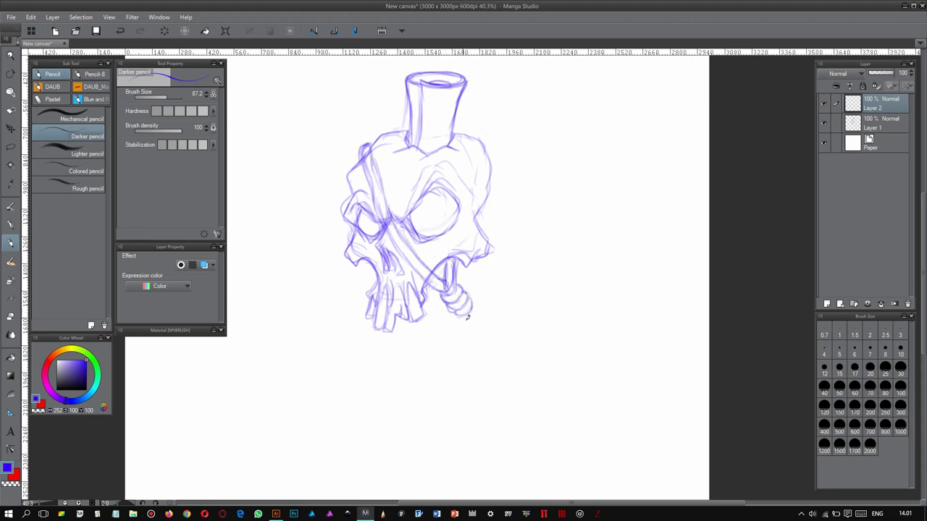
{"action": "left_click_drag", "start_coordinate": [467, 316], "coordinate": [469, 229]}
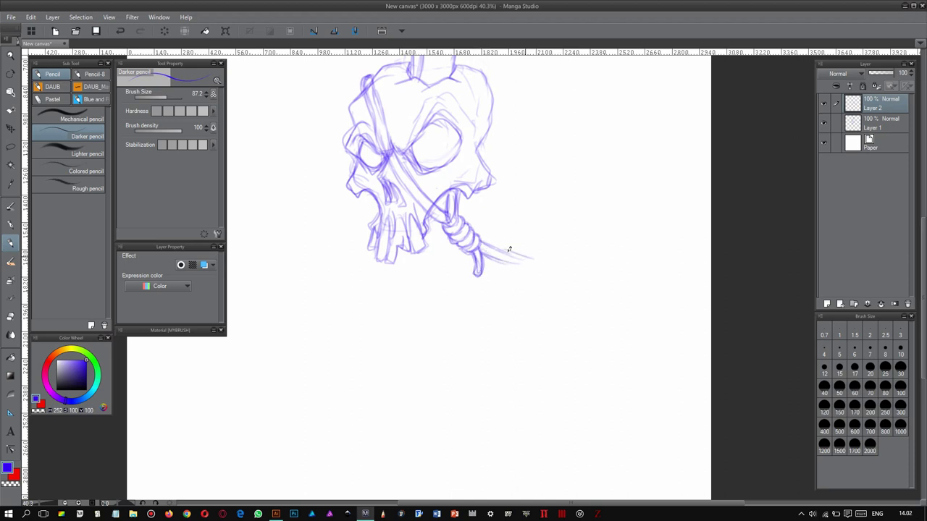
{"action": "left_click_drag", "start_coordinate": [485, 250], "coordinate": [544, 260]}
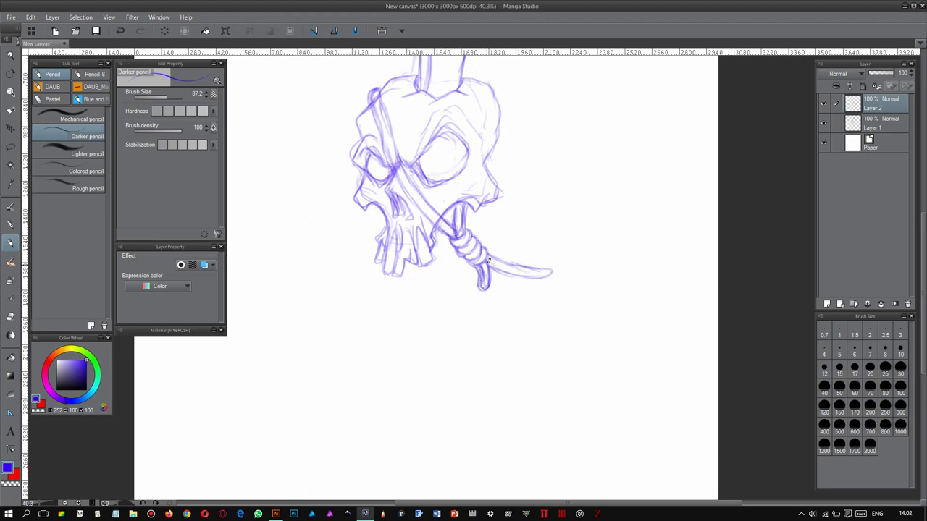
Zoom in and shade the nasal cavity, then sketch the lower jaw and teeth.
{"action": "scroll", "coordinate": [488, 259], "scroll_direction": "up", "scroll_amount": 3}
{"action": "key", "text": "alt+bracketleft"}
{"action": "left_click_drag", "start_coordinate": [398, 210], "coordinate": [410, 232]}
{"action": "mouse_move", "coordinate": [380, 276]}
{"action": "left_mouse_down"}
{"action": "mouse_move", "coordinate": [384, 312]}
{"action": "mouse_move", "coordinate": [397, 309]}
{"action": "left_mouse_up"}
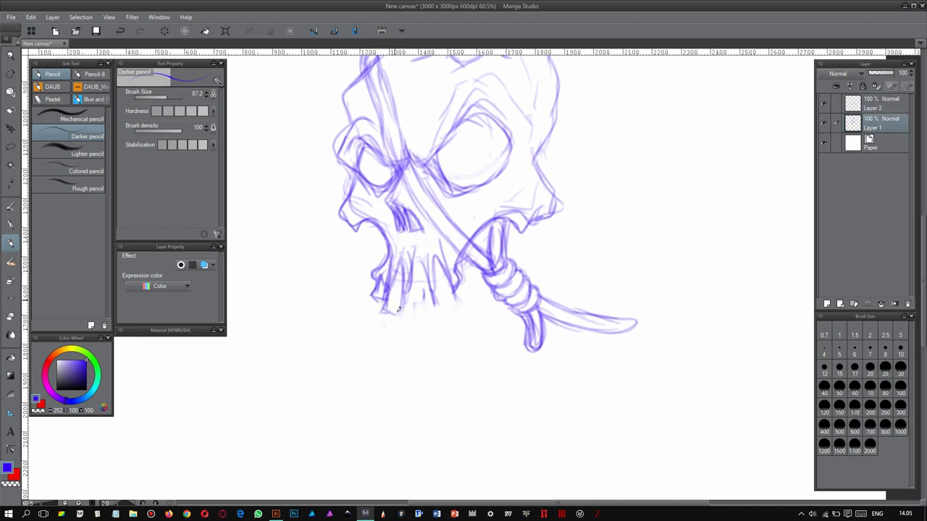
{"action": "left_click_drag", "start_coordinate": [420, 262], "coordinate": [419, 309]}
{"action": "left_click_drag", "start_coordinate": [427, 250], "coordinate": [441, 311]}
{"action": "left_click_drag", "start_coordinate": [452, 268], "coordinate": [455, 311]}
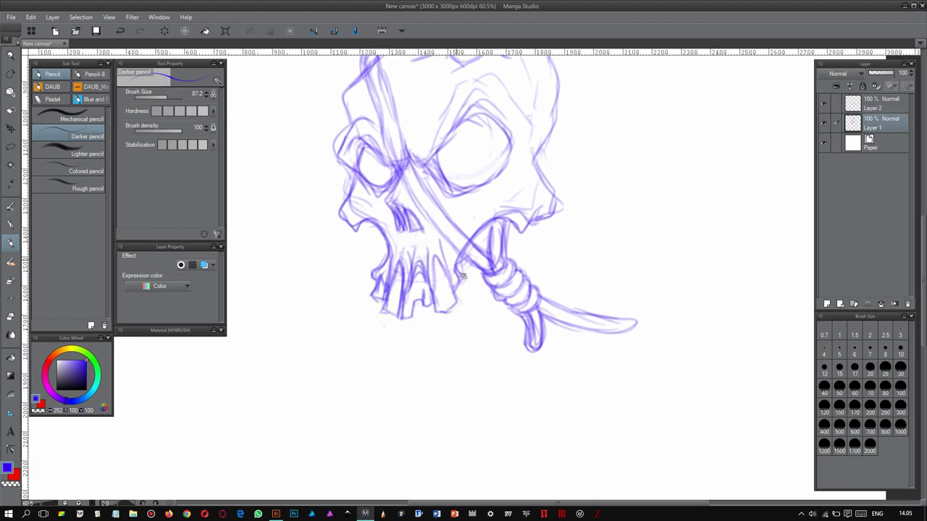
On Layer 2, draw the rope from the skull's top-left to the knot, adding twist marks.
{"action": "mouse_move", "coordinate": [438, 264]}
{"action": "left_mouse_down"}
{"action": "mouse_move", "coordinate": [363, 234]}
{"action": "mouse_move", "coordinate": [382, 139]}
{"action": "left_mouse_up"}
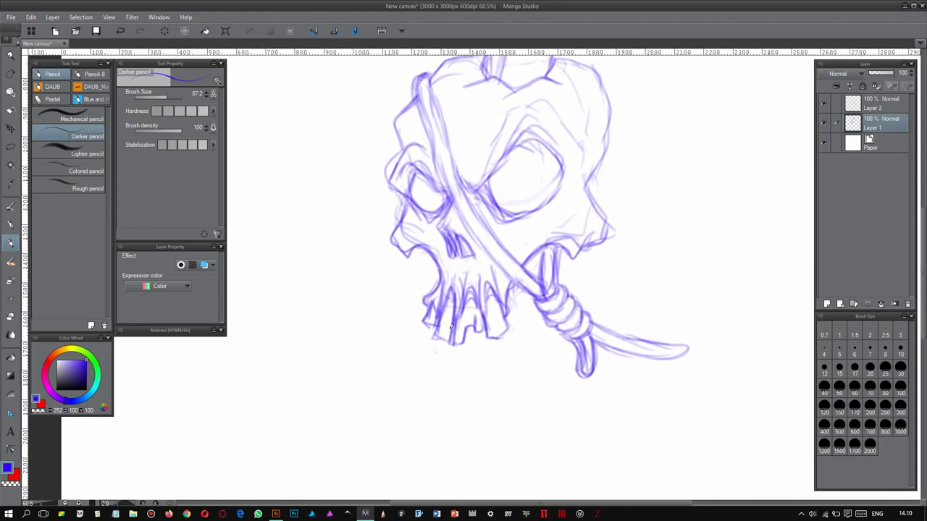
{"action": "left_click_drag", "start_coordinate": [471, 321], "coordinate": [433, 234]}
{"action": "left_click", "coordinate": [880, 109]}
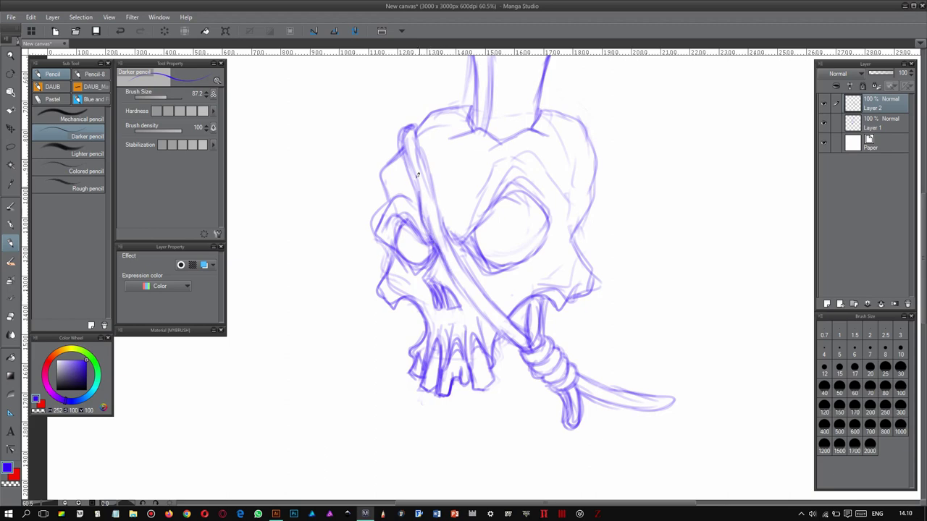
{"action": "left_click_drag", "start_coordinate": [421, 119], "coordinate": [545, 328]}
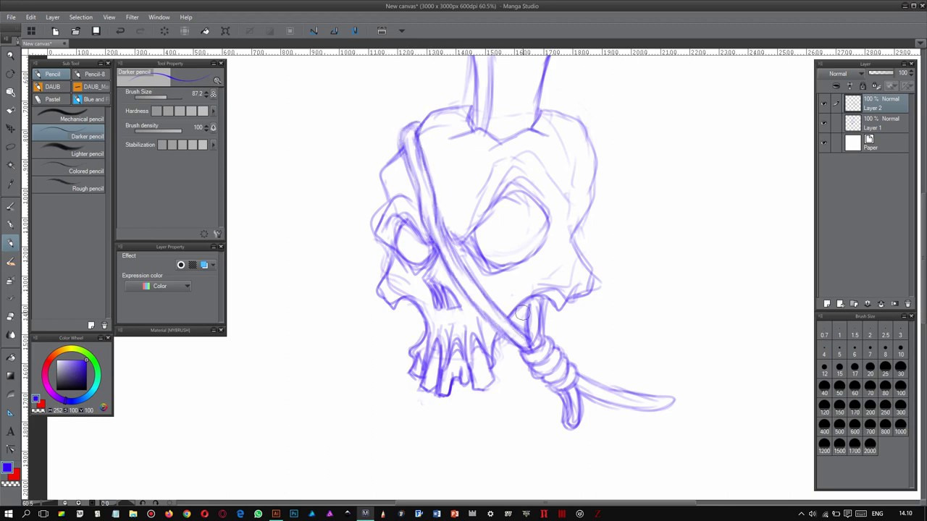
{"action": "left_click_drag", "start_coordinate": [527, 347], "coordinate": [569, 406]}
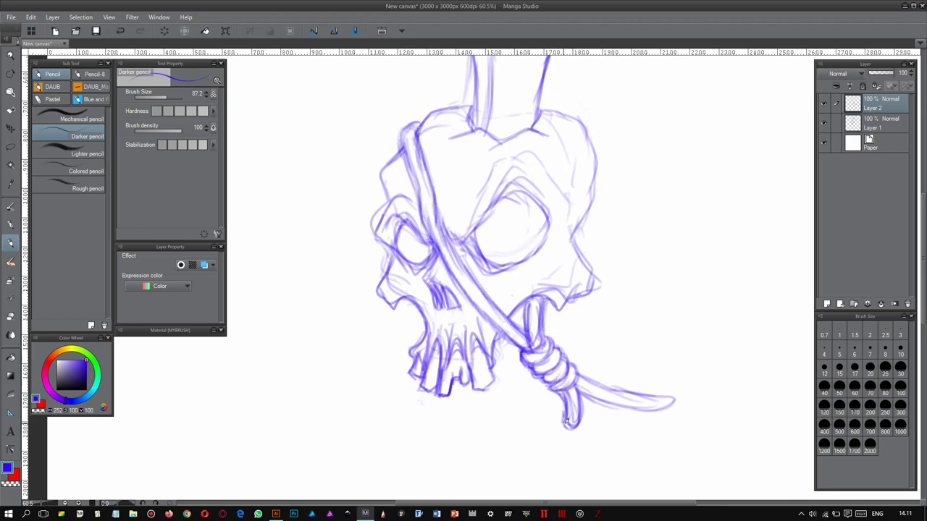
{"action": "left_click_drag", "start_coordinate": [425, 150], "coordinate": [440, 200]}
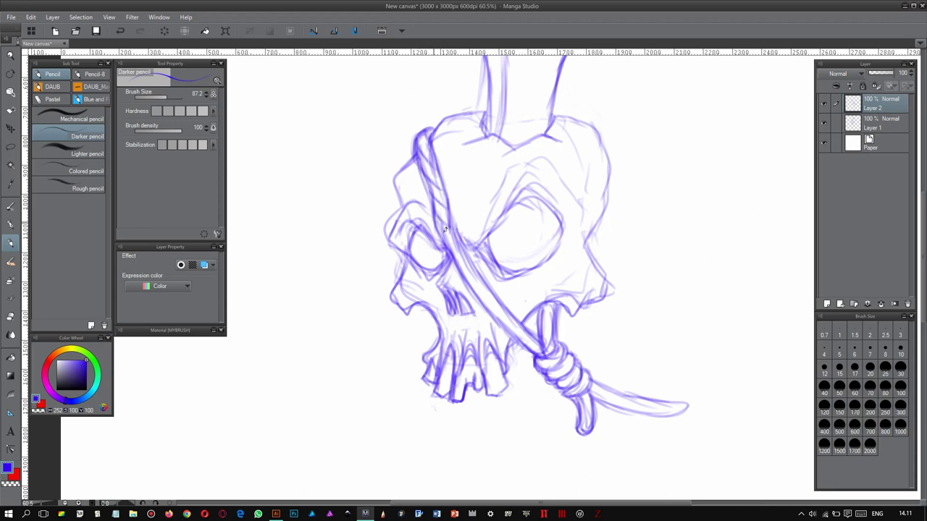
{"action": "mouse_move", "coordinate": [473, 283]}
{"action": "left_mouse_down"}
{"action": "mouse_move", "coordinate": [532, 340]}
{"action": "mouse_move", "coordinate": [518, 240]}
{"action": "left_mouse_up"}
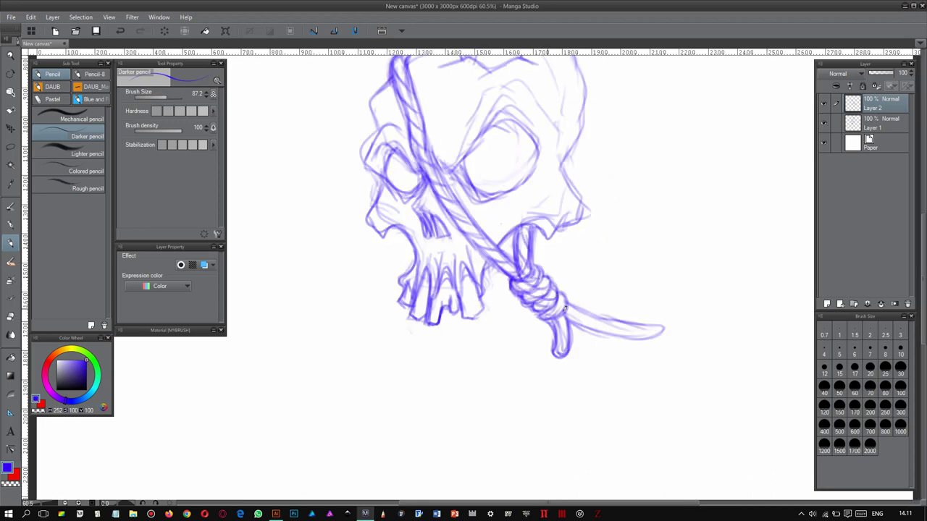
{"action": "key", "text": "ctrl+shift+n"}
Tilt and shrink the whole skull drawing with Free Transform.
{"action": "scroll", "coordinate": [503, 196], "scroll_direction": "down", "scroll_amount": 1}
{"action": "key", "text": "ctrl+t"}
{"action": "left_click_drag", "start_coordinate": [504, 196], "coordinate": [612, 207]}
{"action": "key", "text": "Return"}
Lay out the horizontal crossbar, the diagonal stick and the slanted upper-left stick.
{"action": "left_click_drag", "start_coordinate": [391, 175], "coordinate": [623, 174]}
{"action": "left_click_drag", "start_coordinate": [379, 176], "coordinate": [399, 232]}
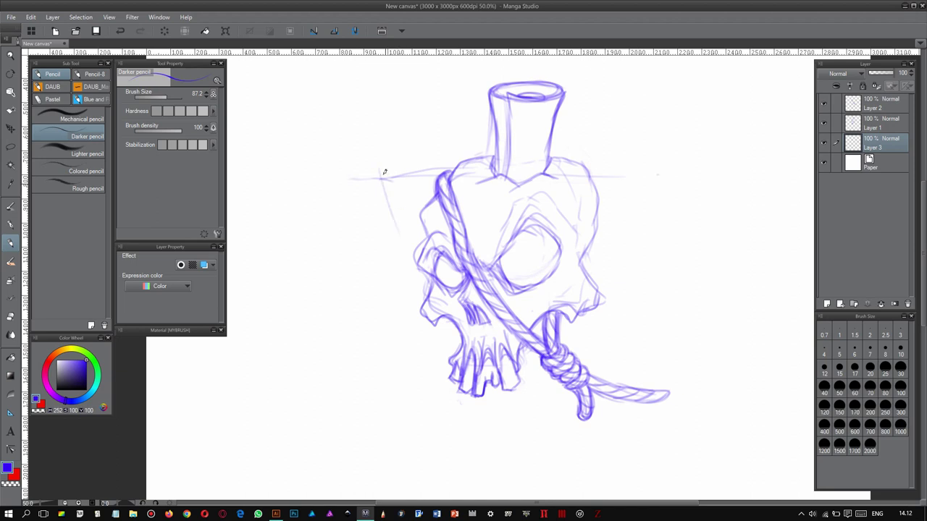
{"action": "left_click_drag", "start_coordinate": [375, 178], "coordinate": [442, 313]}
{"action": "left_click_drag", "start_coordinate": [480, 426], "coordinate": [657, 161]}
{"action": "left_click_drag", "start_coordinate": [581, 174], "coordinate": [627, 171]}
{"action": "left_click_drag", "start_coordinate": [380, 132], "coordinate": [402, 210]}
{"action": "left_click_drag", "start_coordinate": [374, 143], "coordinate": [416, 217]}
{"action": "left_click_drag", "start_coordinate": [373, 132], "coordinate": [377, 121]}
{"action": "left_click_drag", "start_coordinate": [378, 120], "coordinate": [398, 208]}
{"action": "left_click_drag", "start_coordinate": [398, 163], "coordinate": [379, 185]}
{"action": "left_click_drag", "start_coordinate": [375, 174], "coordinate": [450, 176]}
{"action": "mouse_move", "coordinate": [581, 173]}
{"action": "left_mouse_down"}
{"action": "mouse_move", "coordinate": [650, 167]}
{"action": "mouse_move", "coordinate": [638, 168]}
{"action": "mouse_move", "coordinate": [627, 217]}
{"action": "left_mouse_up"}
Wrap a binding at the right crossing and extend the stick below the jaw.
{"action": "left_click_drag", "start_coordinate": [650, 168], "coordinate": [661, 166]}
{"action": "left_click_drag", "start_coordinate": [403, 168], "coordinate": [438, 177]}
{"action": "scroll", "coordinate": [420, 210], "scroll_direction": "down", "scroll_amount": 2}
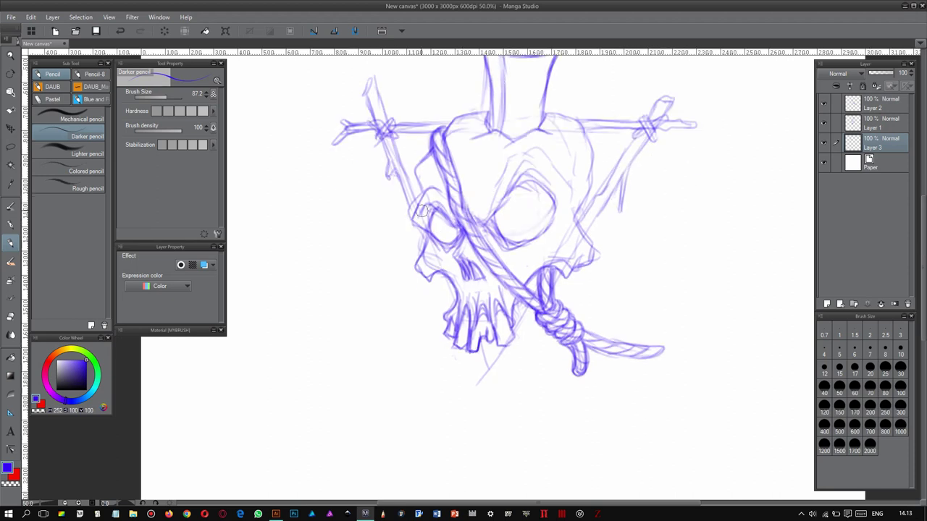
{"action": "left_click_drag", "start_coordinate": [474, 350], "coordinate": [516, 419]}
{"action": "scroll", "coordinate": [487, 334], "scroll_direction": "down", "scroll_amount": 2}
{"action": "left_click_drag", "start_coordinate": [476, 357], "coordinate": [528, 280]}
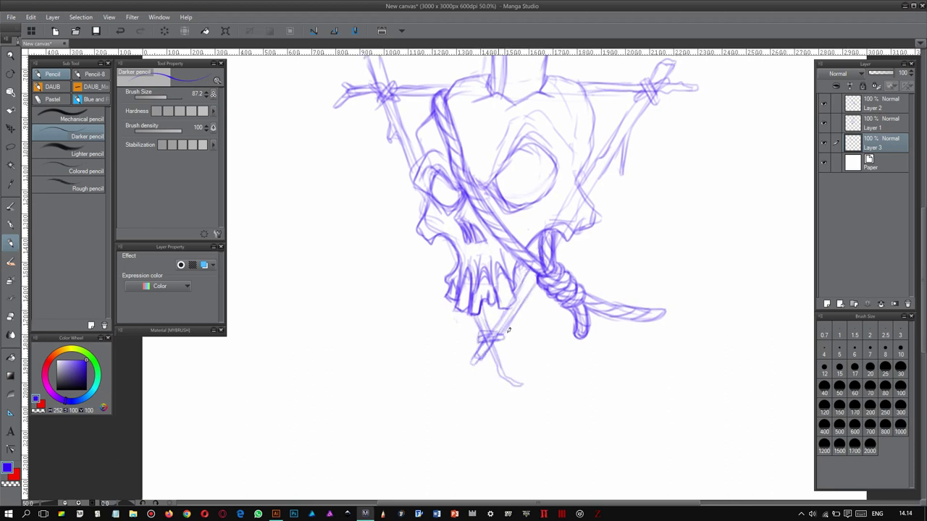
{"action": "scroll", "coordinate": [509, 330], "scroll_direction": "up", "scroll_amount": 3}
Extend the right crossbar outward and redraw the left stick's line.
{"action": "left_click_drag", "start_coordinate": [729, 162], "coordinate": [678, 157]}
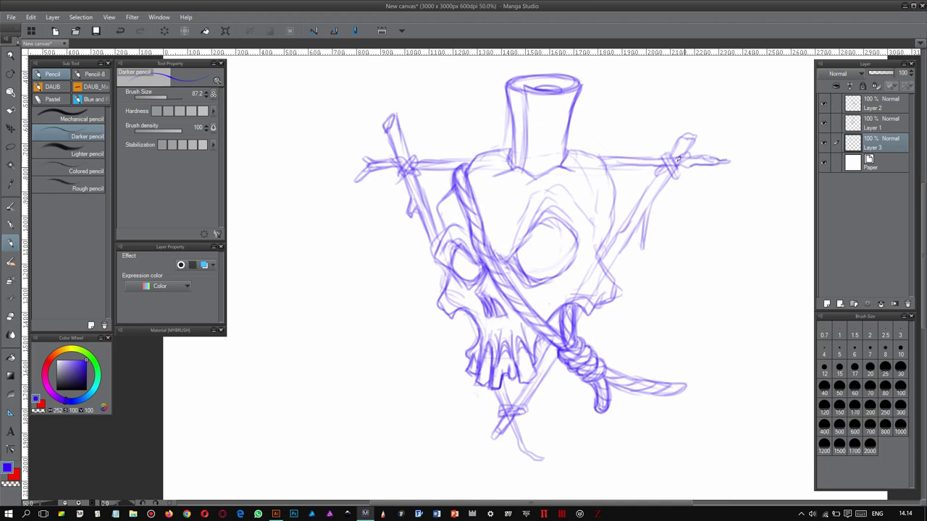
{"action": "scroll", "coordinate": [651, 181], "scroll_direction": "down", "scroll_amount": 1}
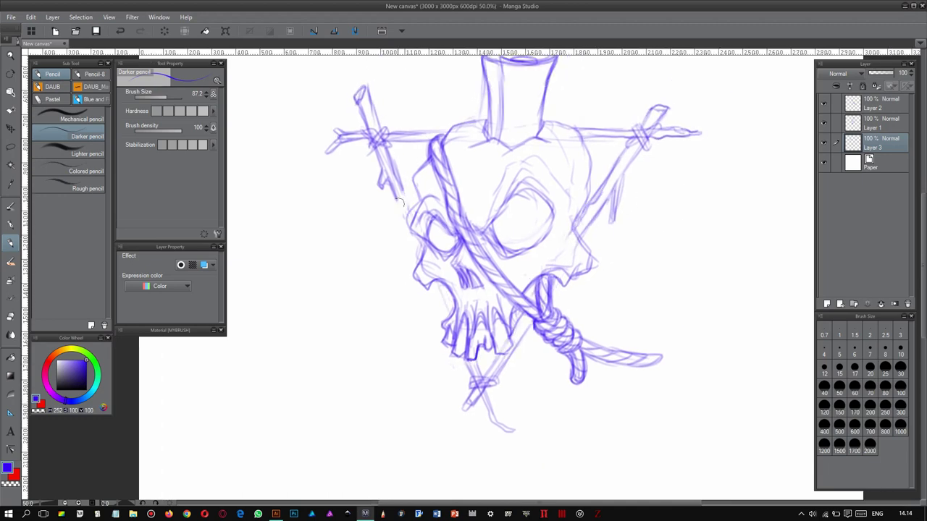
{"action": "mouse_move", "coordinate": [377, 153]}
{"action": "left_mouse_down"}
{"action": "mouse_move", "coordinate": [391, 205]}
{"action": "mouse_move", "coordinate": [410, 221]}
{"action": "left_mouse_up"}
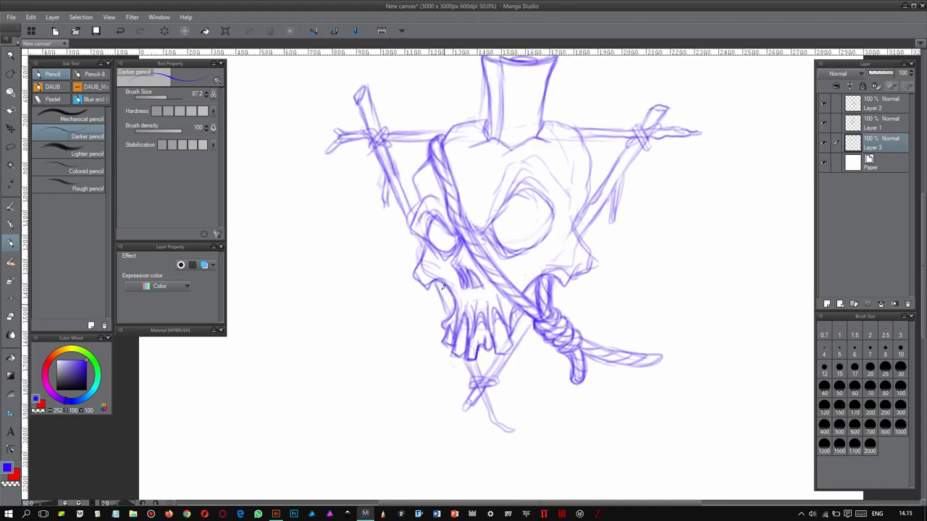
{"action": "key", "text": "ctrl+z"}
{"action": "left_click_drag", "start_coordinate": [374, 150], "coordinate": [380, 197]}
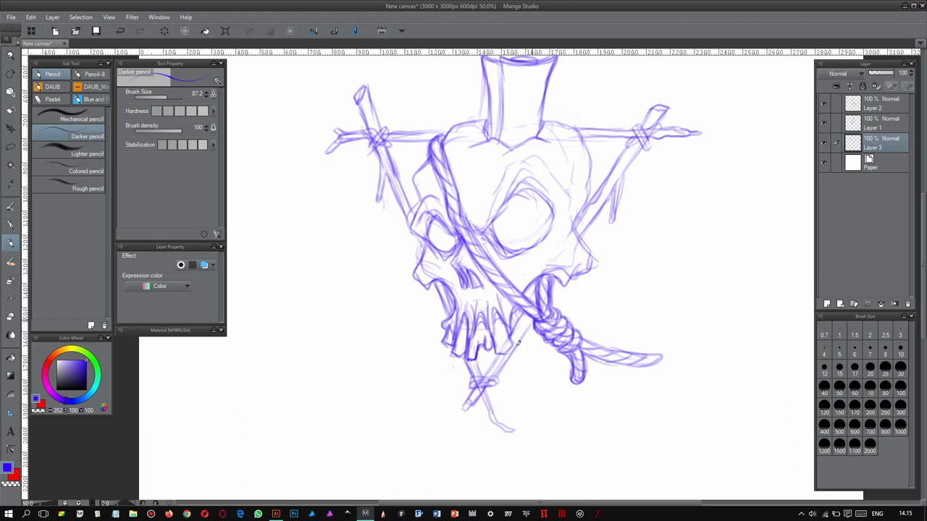
{"action": "scroll", "coordinate": [533, 318], "scroll_direction": "down", "scroll_amount": 2}
{"action": "scroll", "coordinate": [474, 362], "scroll_direction": "up", "scroll_amount": 3}
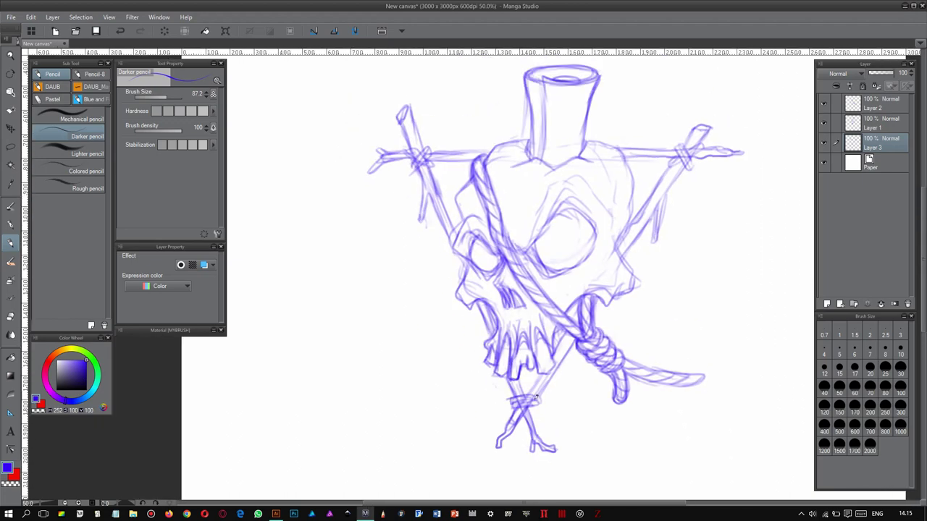
On the skull layer, add cracks to the cylinder and redraw the skull's right edge.
{"action": "key", "text": "alt+bracketright"}
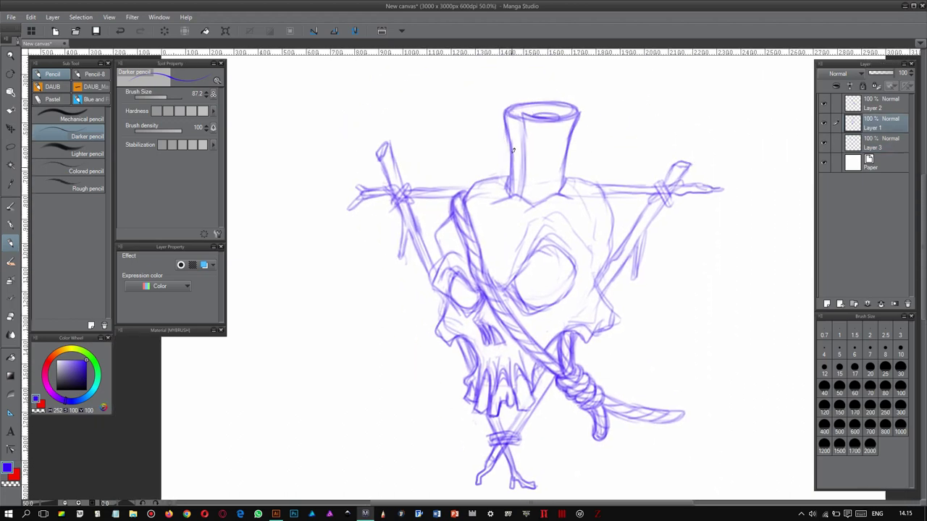
{"action": "mouse_move", "coordinate": [561, 115]}
{"action": "left_mouse_down"}
{"action": "mouse_move", "coordinate": [536, 120]}
{"action": "mouse_move", "coordinate": [568, 194]}
{"action": "left_mouse_up"}
{"action": "mouse_move", "coordinate": [573, 188]}
{"action": "left_mouse_down"}
{"action": "mouse_move", "coordinate": [546, 152]}
{"action": "mouse_move", "coordinate": [590, 246]}
{"action": "left_mouse_up"}
{"action": "left_click_drag", "start_coordinate": [514, 177], "coordinate": [565, 232]}
{"action": "mouse_move", "coordinate": [571, 253]}
{"action": "left_mouse_down"}
{"action": "mouse_move", "coordinate": [570, 289]}
{"action": "mouse_move", "coordinate": [587, 210]}
{"action": "mouse_move", "coordinate": [576, 150]}
{"action": "left_mouse_up"}
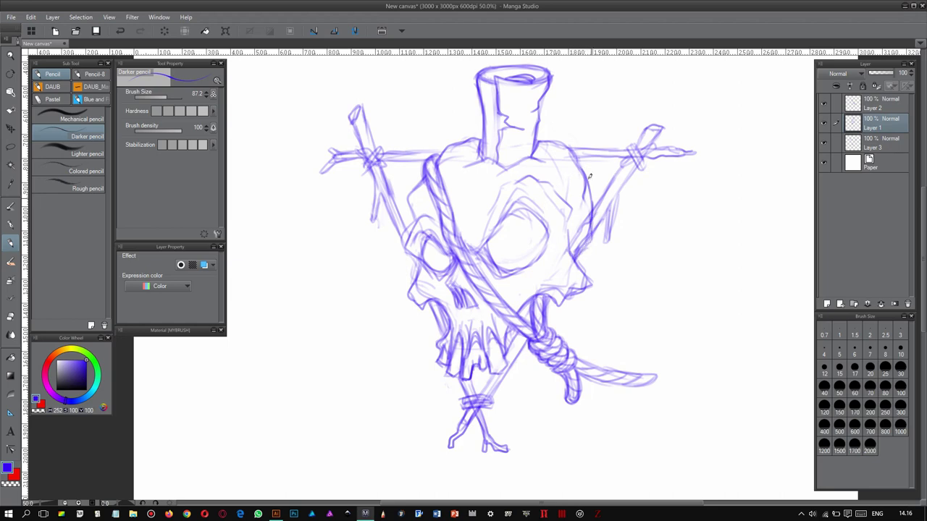
{"action": "left_click_drag", "start_coordinate": [592, 205], "coordinate": [590, 232]}
{"action": "key", "text": "alt+bracketleft"}
{"action": "key", "text": "alt+bracketright"}
{"action": "key", "text": "ctrl+z"}
{"action": "left_click_drag", "start_coordinate": [585, 265], "coordinate": [580, 171]}
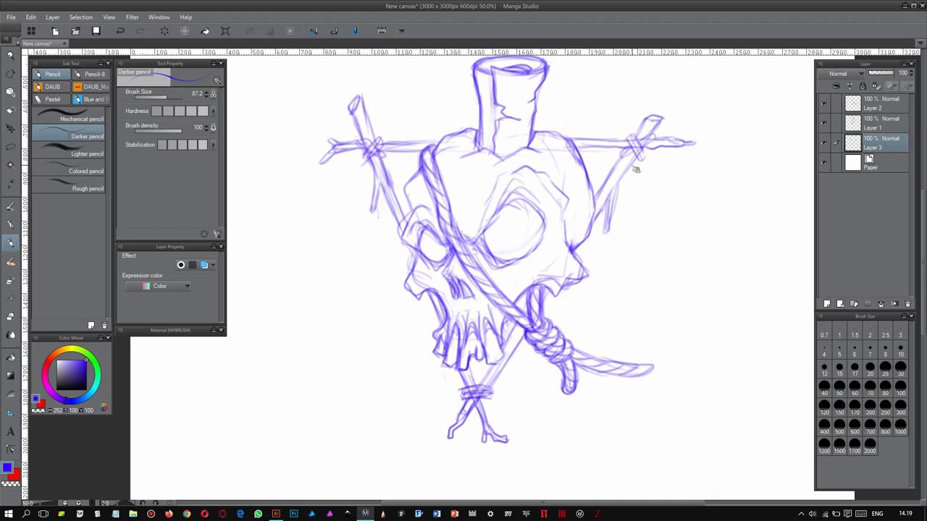
{"action": "key", "text": "ctrl+t"}
{"action": "left_click_drag", "start_coordinate": [635, 168], "coordinate": [611, 168]}
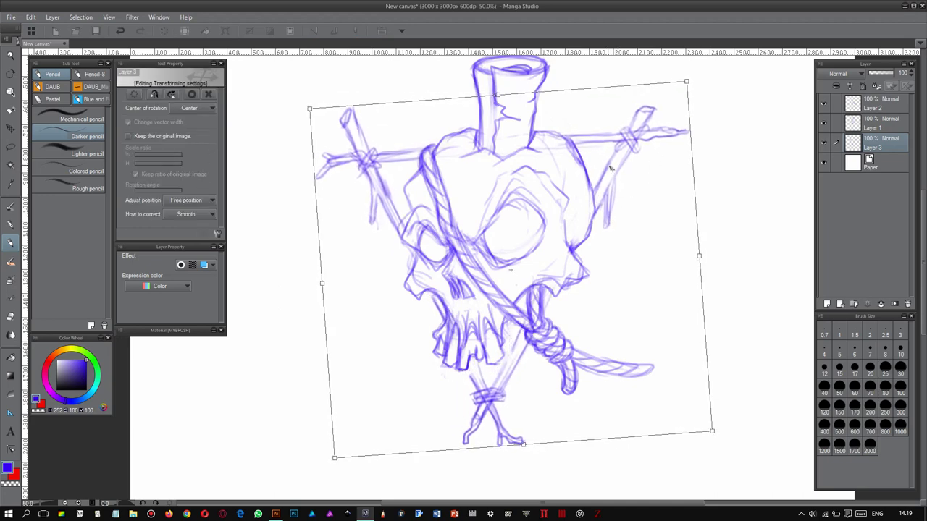
Commit the rotation and undo the stray strokes near the left eye.
{"action": "key", "text": "Return"}
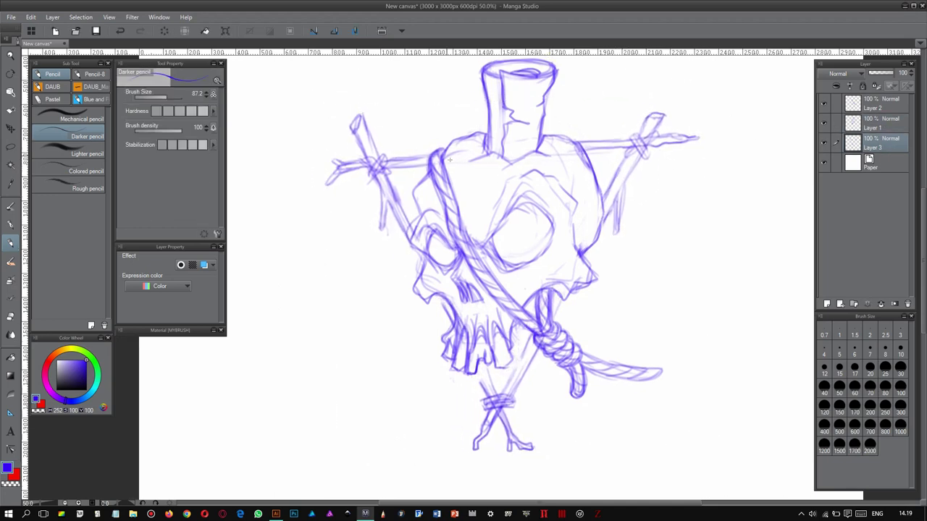
{"action": "key", "text": "alt+]"}
{"action": "key", "text": "ctrl+z"}
{"action": "key", "text": "ctrl+z"}
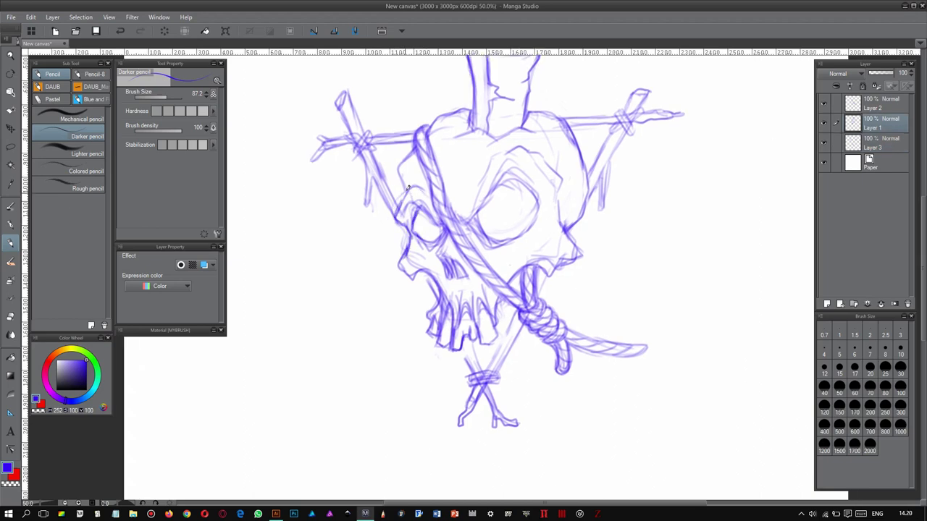
{"action": "key", "text": "alt+bracketleft"}
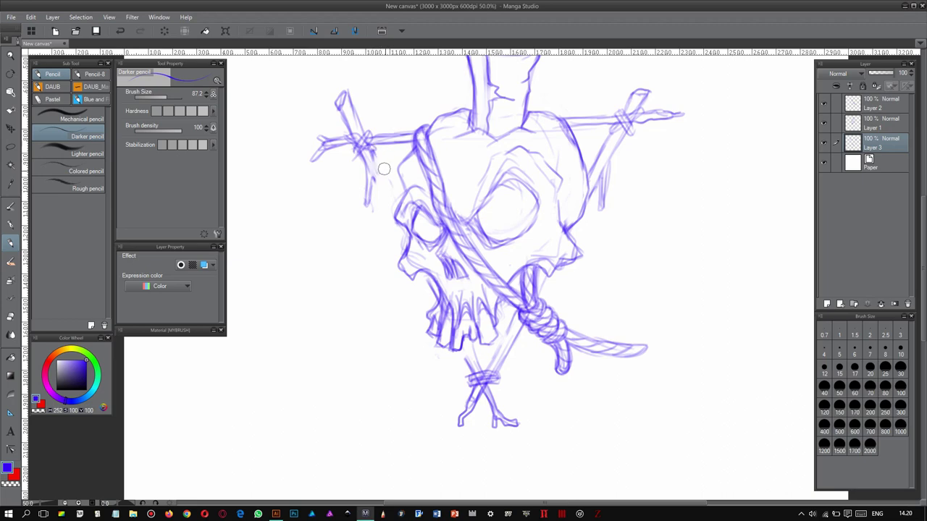
{"action": "scroll", "coordinate": [460, 317], "scroll_direction": "down", "scroll_amount": 2}
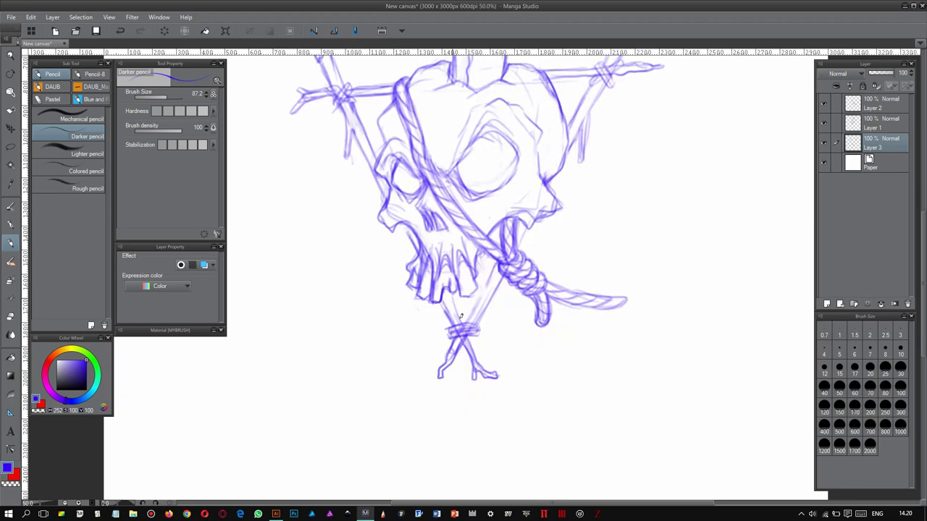
{"action": "scroll", "coordinate": [524, 239], "scroll_direction": "up", "scroll_amount": 1}
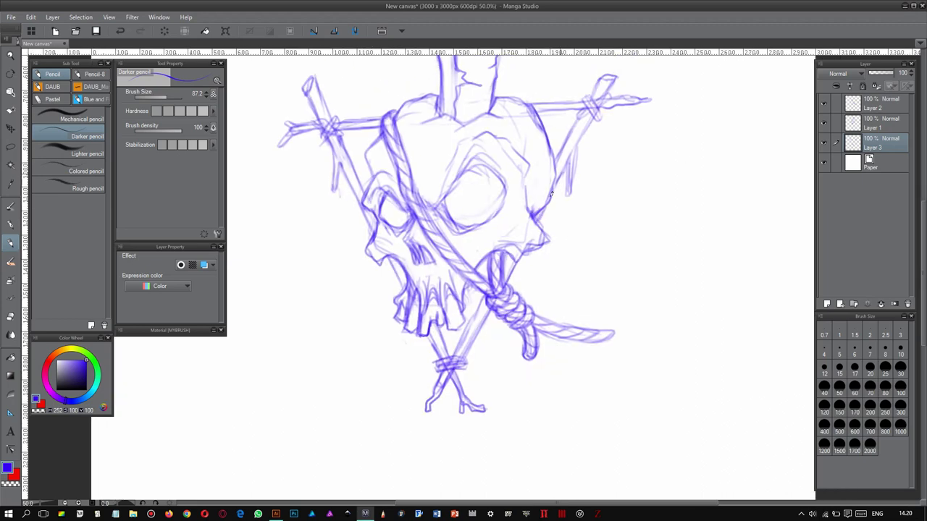
{"action": "scroll", "coordinate": [541, 215], "scroll_direction": "up", "scroll_amount": 1}
Sketch detail strokes around the skull's eye socket on Layer 3.
{"action": "key", "text": "alt+bracketright"}
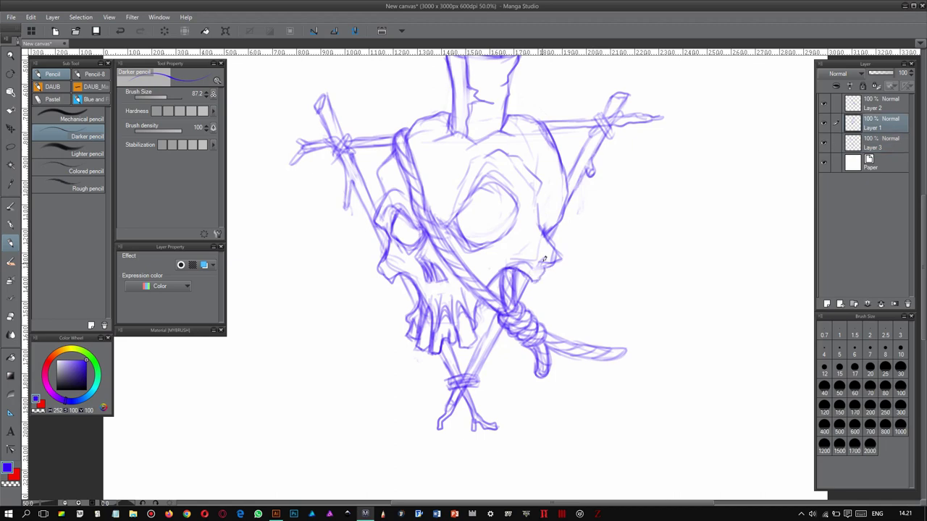
{"action": "left_click_drag", "start_coordinate": [477, 251], "coordinate": [498, 267]}
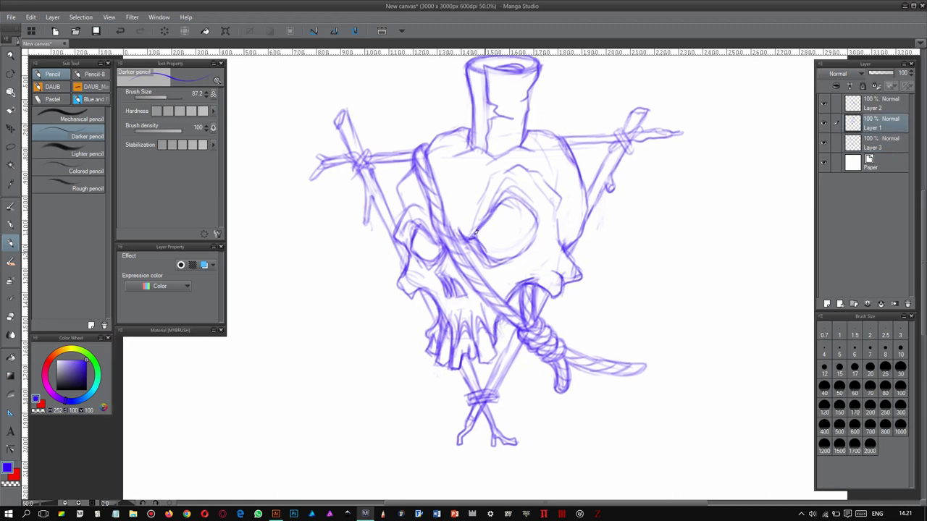
{"action": "key", "text": "alt+bracketleft"}
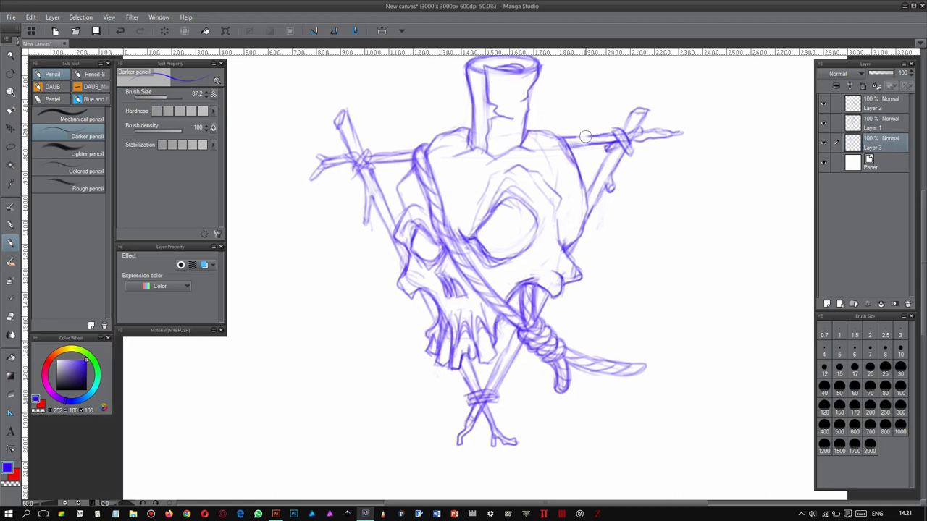
{"action": "left_click_drag", "start_coordinate": [576, 129], "coordinate": [546, 126]}
{"action": "mouse_move", "coordinate": [492, 179]}
{"action": "left_mouse_down"}
{"action": "mouse_move", "coordinate": [466, 207]}
{"action": "mouse_move", "coordinate": [514, 265]}
{"action": "left_mouse_up"}
{"action": "key", "text": "alt+bracketright"}
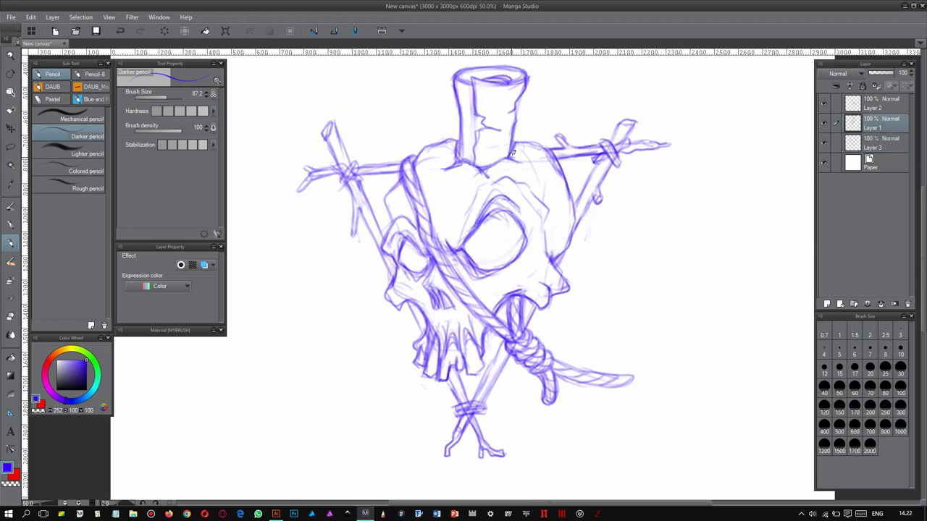
On a new layer, sketch a cord hanging from the right branch ending in a tag.
{"action": "key", "text": "ctrl+shift+n"}
{"action": "left_click_drag", "start_coordinate": [470, 254], "coordinate": [412, 250]}
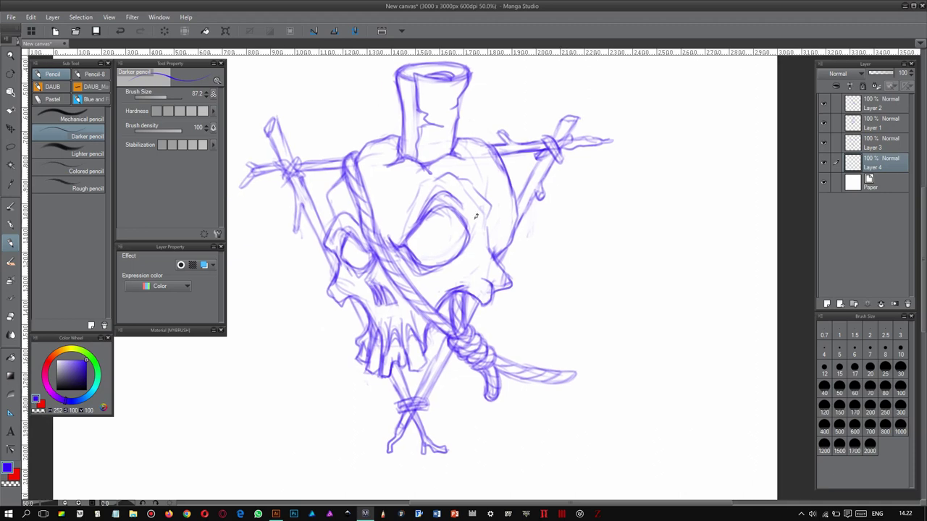
{"action": "mouse_move", "coordinate": [512, 147]}
{"action": "left_mouse_down"}
{"action": "mouse_move", "coordinate": [507, 140]}
{"action": "mouse_move", "coordinate": [565, 218]}
{"action": "left_mouse_up"}
{"action": "mouse_move", "coordinate": [547, 178]}
{"action": "left_mouse_down"}
{"action": "mouse_move", "coordinate": [576, 239]}
{"action": "mouse_move", "coordinate": [595, 236]}
{"action": "left_mouse_up"}
{"action": "left_click_drag", "start_coordinate": [561, 246], "coordinate": [602, 293]}
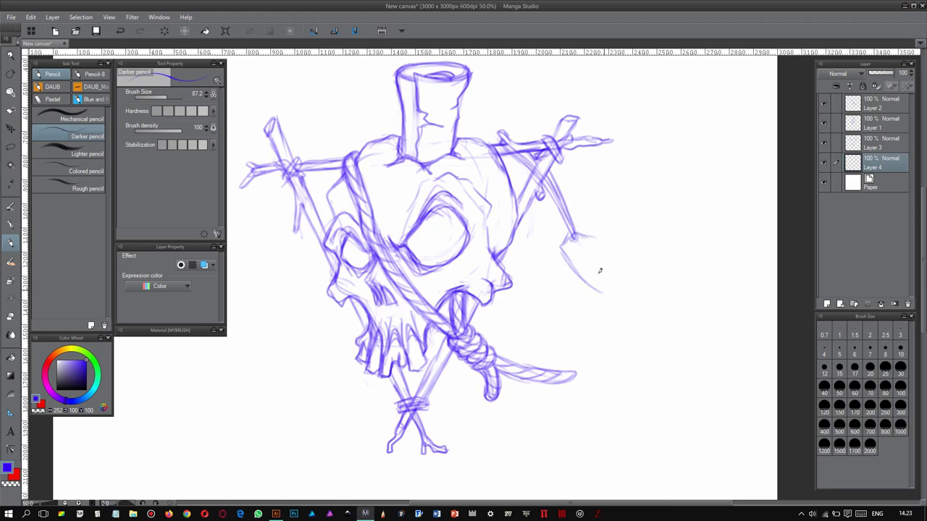
{"action": "left_click_drag", "start_coordinate": [564, 241], "coordinate": [601, 294]}
{"action": "left_click_drag", "start_coordinate": [630, 279], "coordinate": [593, 233]}
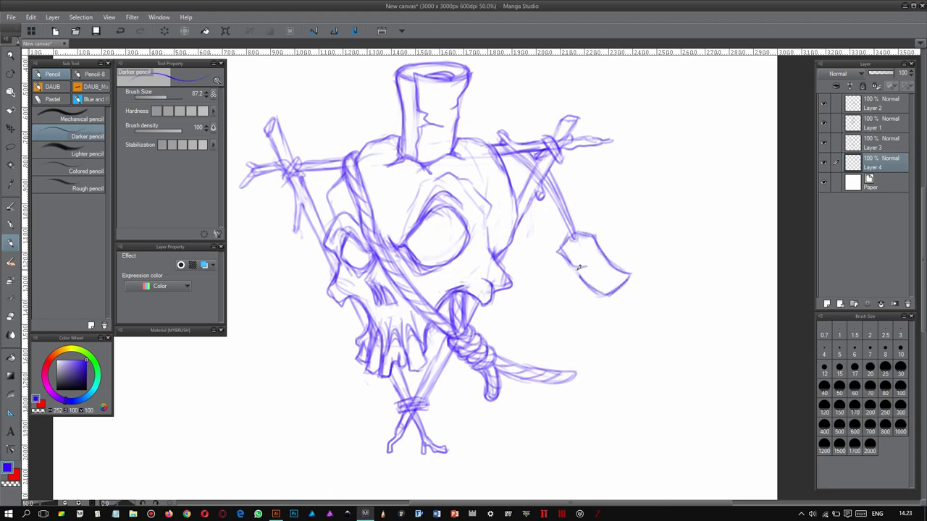
{"action": "left_click_drag", "start_coordinate": [535, 194], "coordinate": [570, 230]}
Switch back to Layer 3 and start a lasso selection around the whole drawing.
{"action": "key", "text": "alt+bracketright"}
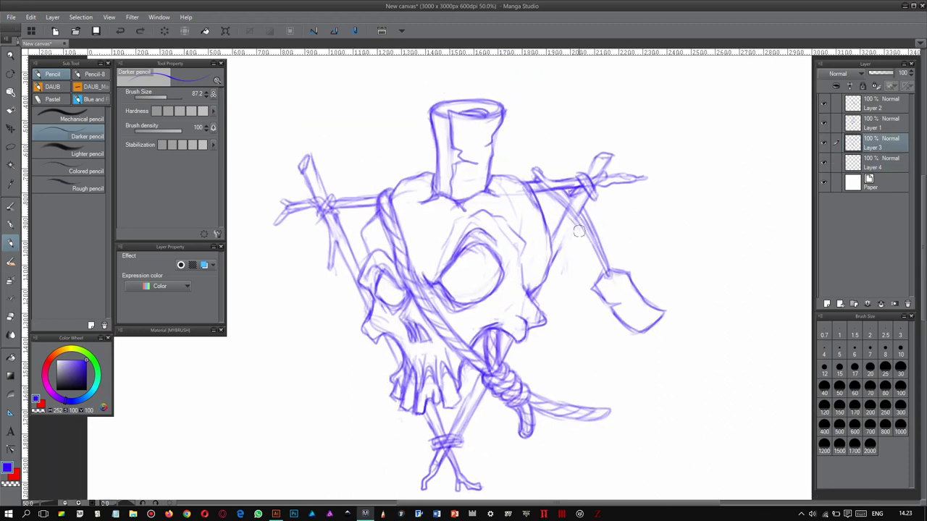
{"action": "scroll", "coordinate": [567, 248], "scroll_direction": "down", "scroll_amount": 5}
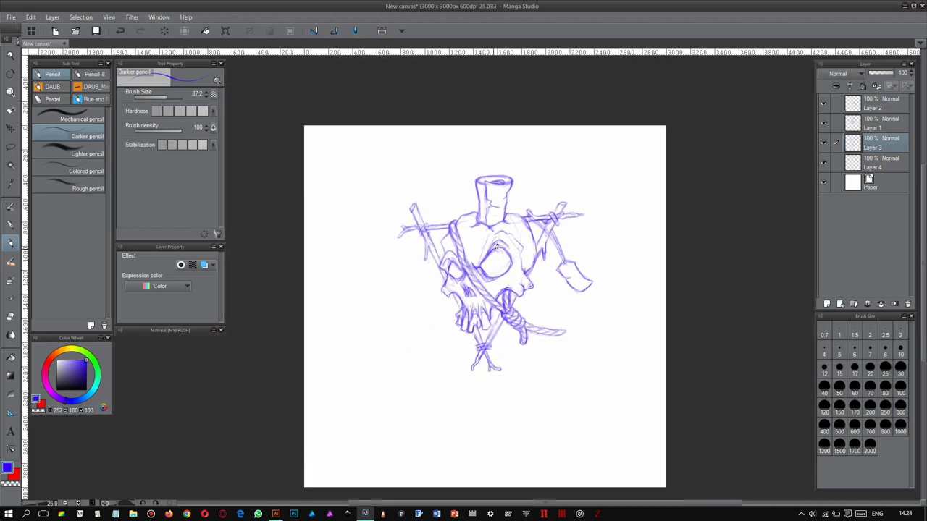
{"action": "scroll", "coordinate": [566, 249], "scroll_direction": "up", "scroll_amount": 2}
{"action": "key", "text": "m"}
{"action": "left_click_drag", "start_coordinate": [333, 186], "coordinate": [497, 176]}
Paste the skull sketch onto the new artboard and add a new layer above it for inking.
{"action": "left_click_drag", "start_coordinate": [560, 166], "coordinate": [330, 190]}
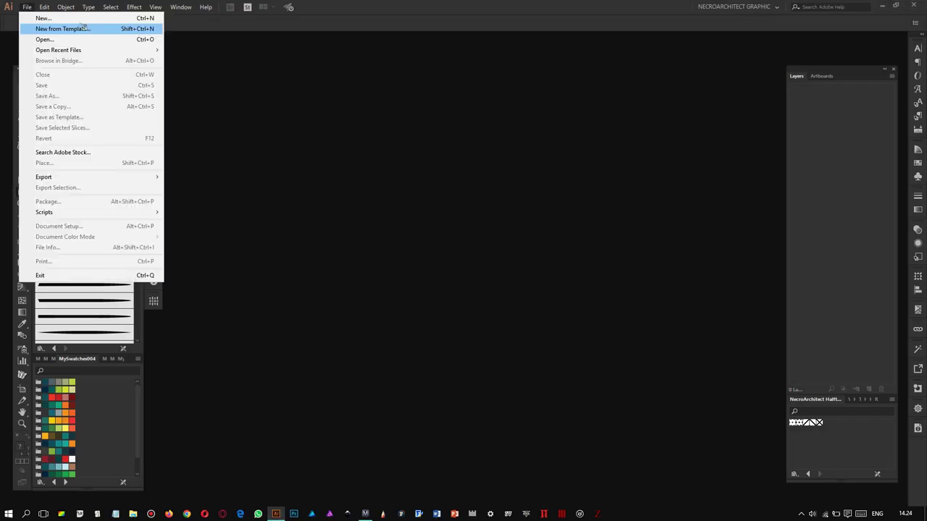
{"action": "key", "text": "ctrl+v"}
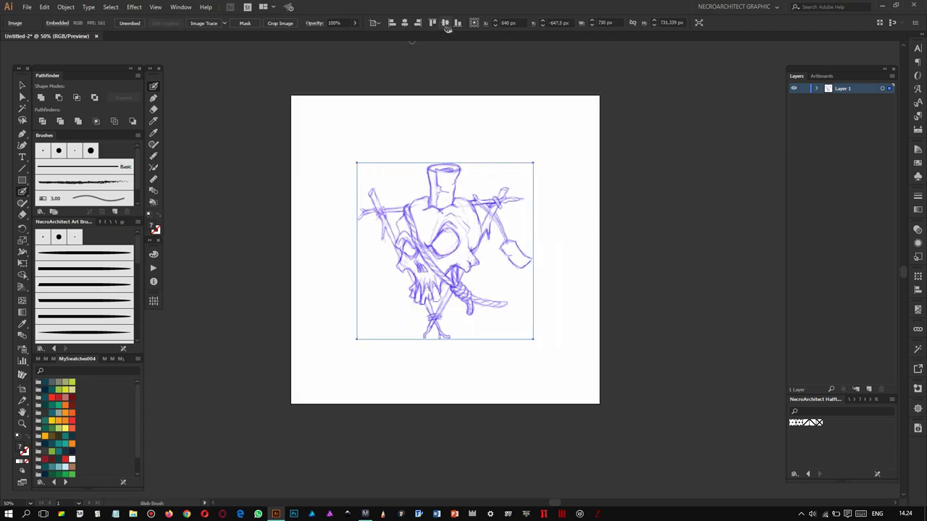
{"action": "key", "text": "ctrl+l"}
{"action": "scroll", "coordinate": [449, 246], "scroll_direction": "up", "scroll_amount": 4}
{"action": "left_click_drag", "start_coordinate": [299, 321], "coordinate": [517, 196]}
{"action": "key", "text": "ctrl+z"}
Ink the skull's eye outline, eyelid marks, brow line, cheek-nose line and mouth in black.
{"action": "mouse_move", "coordinate": [358, 265]}
{"action": "left_mouse_down"}
{"action": "mouse_move", "coordinate": [453, 265]}
{"action": "mouse_move", "coordinate": [367, 230]}
{"action": "left_mouse_up"}
{"action": "mouse_move", "coordinate": [414, 249]}
{"action": "left_mouse_down"}
{"action": "mouse_move", "coordinate": [564, 152]}
{"action": "mouse_move", "coordinate": [492, 143]}
{"action": "left_mouse_up"}
{"action": "mouse_move", "coordinate": [450, 192]}
{"action": "left_mouse_down"}
{"action": "mouse_move", "coordinate": [467, 217]}
{"action": "mouse_move", "coordinate": [476, 300]}
{"action": "left_mouse_up"}
{"action": "left_click_drag", "start_coordinate": [427, 222], "coordinate": [416, 241]}
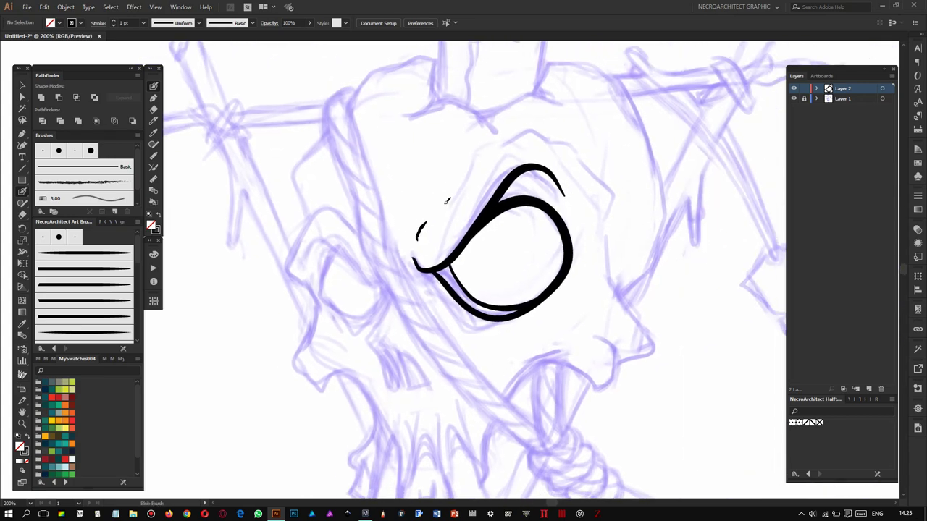
{"action": "left_click_drag", "start_coordinate": [492, 152], "coordinate": [615, 186]}
{"action": "left_click_drag", "start_coordinate": [585, 156], "coordinate": [616, 333]}
{"action": "mouse_move", "coordinate": [601, 400]}
{"action": "left_mouse_down"}
{"action": "mouse_move", "coordinate": [539, 288]}
{"action": "mouse_move", "coordinate": [454, 293]}
{"action": "left_mouse_up"}
{"action": "left_click_drag", "start_coordinate": [469, 263], "coordinate": [527, 393]}
Ink the long left head contour down to the jaw, plus small strokes near the eye.
{"action": "left_click_drag", "start_coordinate": [337, 130], "coordinate": [346, 259]}
{"action": "left_click_drag", "start_coordinate": [376, 207], "coordinate": [348, 136]}
{"action": "left_click_drag", "start_coordinate": [436, 363], "coordinate": [405, 328]}
{"action": "left_click_drag", "start_coordinate": [313, 194], "coordinate": [410, 362]}
{"action": "left_click_drag", "start_coordinate": [362, 253], "coordinate": [375, 275]}
{"action": "left_click_drag", "start_coordinate": [358, 233], "coordinate": [314, 96]}
Ink two fangs below the mouth and the diagonal jaw line.
{"action": "left_click_drag", "start_coordinate": [420, 362], "coordinate": [380, 290]}
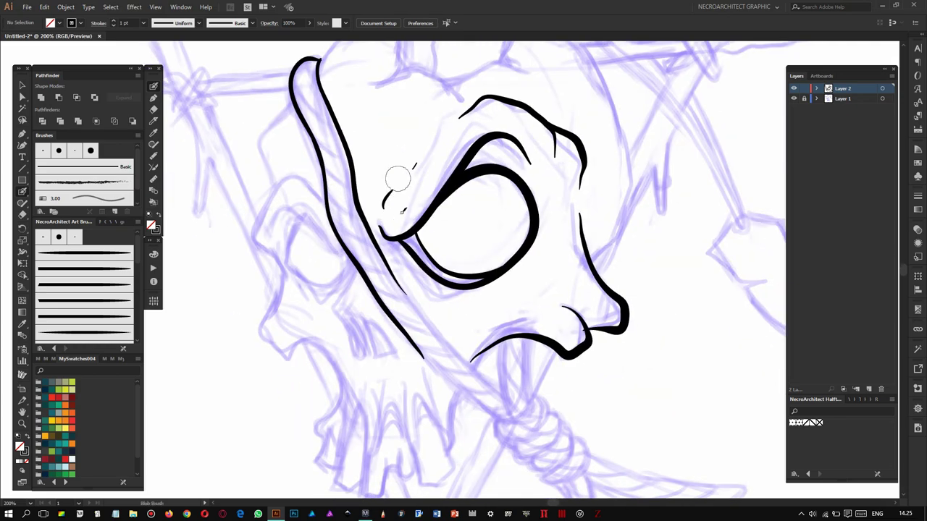
{"action": "left_click_drag", "start_coordinate": [407, 324], "coordinate": [446, 355]}
{"action": "left_click_drag", "start_coordinate": [451, 302], "coordinate": [463, 355]}
{"action": "left_click_drag", "start_coordinate": [478, 272], "coordinate": [481, 337]}
{"action": "mouse_move", "coordinate": [480, 387]}
{"action": "left_mouse_down"}
{"action": "mouse_move", "coordinate": [335, 160]}
{"action": "mouse_move", "coordinate": [516, 398]}
{"action": "left_mouse_up"}
Ink the ear with its inner detail, and thicken the cheek and jaw contour.
{"action": "left_click_drag", "start_coordinate": [345, 334], "coordinate": [394, 270]}
{"action": "left_click_drag", "start_coordinate": [343, 293], "coordinate": [405, 319]}
{"action": "mouse_move", "coordinate": [395, 311]}
{"action": "left_mouse_down"}
{"action": "mouse_move", "coordinate": [436, 219]}
{"action": "mouse_move", "coordinate": [481, 284]}
{"action": "left_mouse_up"}
{"action": "left_click_drag", "start_coordinate": [414, 281], "coordinate": [433, 358]}
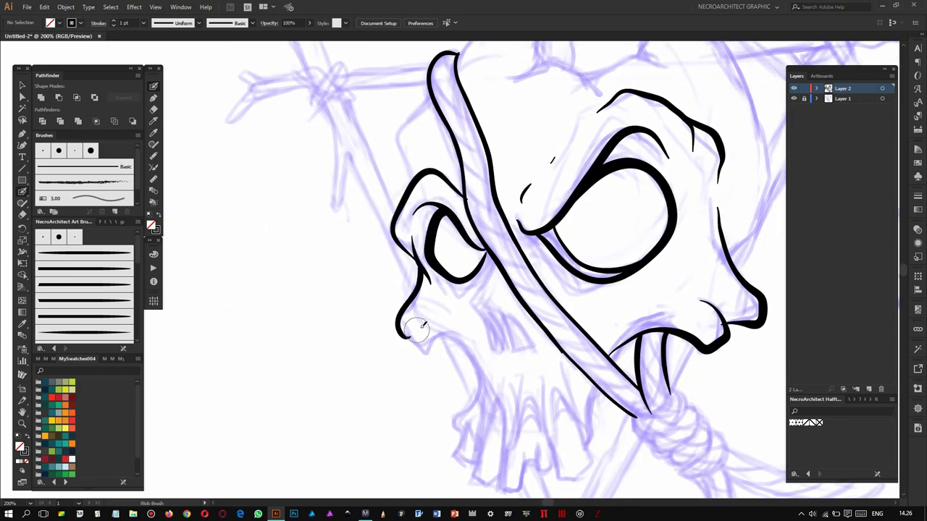
{"action": "left_click_drag", "start_coordinate": [433, 318], "coordinate": [423, 357]}
{"action": "left_click_drag", "start_coordinate": [427, 297], "coordinate": [464, 383]}
Ink the skull's top edge and right contour, then zoom out to view more of it.
{"action": "left_click_drag", "start_coordinate": [426, 195], "coordinate": [425, 290]}
{"action": "mouse_move", "coordinate": [457, 171]}
{"action": "left_mouse_down"}
{"action": "mouse_move", "coordinate": [497, 147]}
{"action": "mouse_move", "coordinate": [477, 127]}
{"action": "mouse_move", "coordinate": [543, 109]}
{"action": "left_mouse_up"}
{"action": "left_click_drag", "start_coordinate": [507, 217], "coordinate": [380, 250]}
{"action": "left_click_drag", "start_coordinate": [330, 178], "coordinate": [350, 153]}
{"action": "left_click_drag", "start_coordinate": [413, 145], "coordinate": [395, 203]}
{"action": "left_click_drag", "start_coordinate": [518, 148], "coordinate": [564, 152]}
{"action": "left_click_drag", "start_coordinate": [565, 144], "coordinate": [616, 210]}
{"action": "mouse_move", "coordinate": [558, 123]}
{"action": "left_mouse_down"}
{"action": "mouse_move", "coordinate": [609, 213]}
{"action": "mouse_move", "coordinate": [587, 312]}
{"action": "left_mouse_up"}
{"action": "key", "text": "ctrl+minus"}
Zoom in and ink the nostrils and the lower jaw outline.
{"action": "key", "text": "ctrl+plus"}
{"action": "key", "text": "ctrl+plus"}
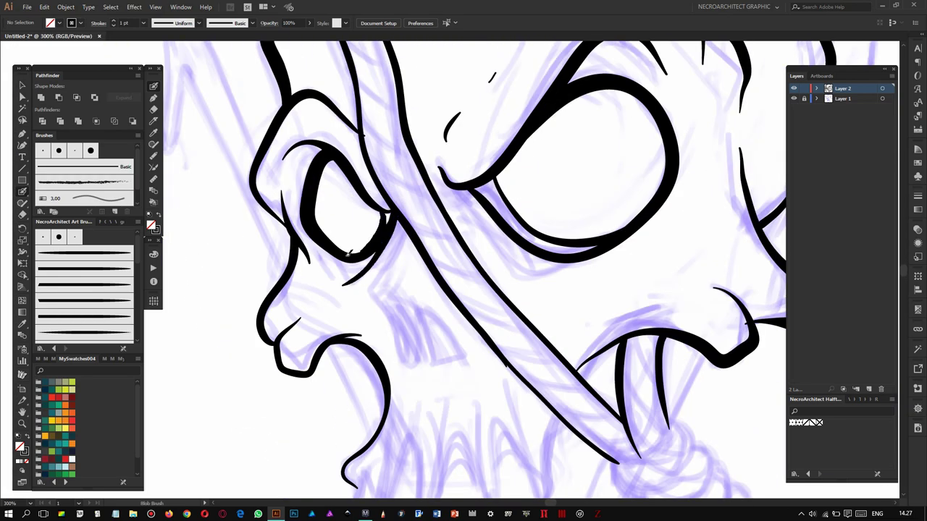
{"action": "scroll", "coordinate": [341, 248], "scroll_direction": "down", "scroll_amount": 3}
{"action": "mouse_move", "coordinate": [403, 237]}
{"action": "left_mouse_down"}
{"action": "mouse_move", "coordinate": [424, 290]}
{"action": "mouse_move", "coordinate": [463, 290]}
{"action": "left_mouse_up"}
{"action": "left_click_drag", "start_coordinate": [371, 394], "coordinate": [366, 236]}
{"action": "left_click_drag", "start_coordinate": [399, 229], "coordinate": [350, 318]}
Ink the zigzag row of teeth, closing their bottoms and erasing stray ink.
{"action": "mouse_move", "coordinate": [416, 280]}
{"action": "left_mouse_down"}
{"action": "mouse_move", "coordinate": [375, 355]}
{"action": "mouse_move", "coordinate": [427, 218]}
{"action": "mouse_move", "coordinate": [415, 248]}
{"action": "left_mouse_up"}
{"action": "mouse_move", "coordinate": [428, 317]}
{"action": "left_mouse_down"}
{"action": "mouse_move", "coordinate": [440, 204]}
{"action": "mouse_move", "coordinate": [448, 239]}
{"action": "mouse_move", "coordinate": [544, 252]}
{"action": "mouse_move", "coordinate": [423, 294]}
{"action": "left_mouse_up"}
{"action": "mouse_move", "coordinate": [419, 292]}
{"action": "left_mouse_down"}
{"action": "mouse_move", "coordinate": [416, 333]}
{"action": "mouse_move", "coordinate": [481, 297]}
{"action": "mouse_move", "coordinate": [498, 268]}
{"action": "left_mouse_up"}
{"action": "left_click_drag", "start_coordinate": [496, 315], "coordinate": [554, 187]}
{"action": "key", "text": "shift+e"}
{"action": "key", "text": "shift+b"}
{"action": "left_click_drag", "start_coordinate": [358, 229], "coordinate": [393, 268]}
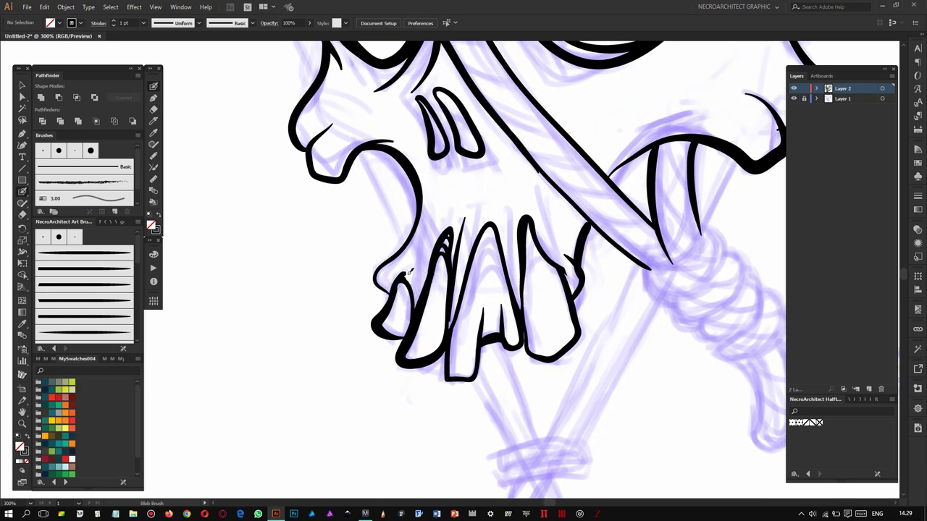
Ink a thick line from the jaw curve to the tooth and trim its lower tip.
{"action": "scroll", "coordinate": [403, 277], "scroll_direction": "up", "scroll_amount": 2}
{"action": "scroll", "coordinate": [405, 286], "scroll_direction": "up", "scroll_amount": 2}
{"action": "left_click_drag", "start_coordinate": [370, 307], "coordinate": [408, 242]}
{"action": "key", "text": "ctrl+z"}
{"action": "left_click_drag", "start_coordinate": [370, 310], "coordinate": [407, 252]}
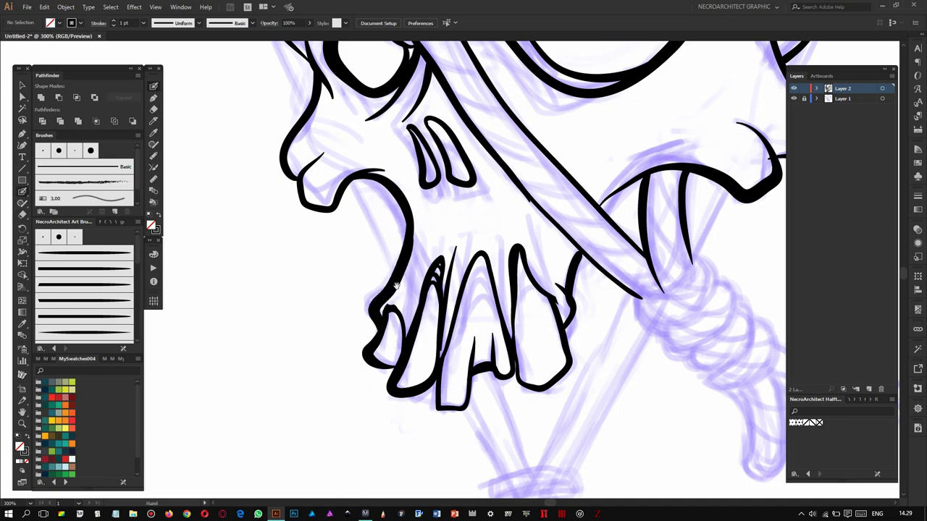
{"action": "scroll", "coordinate": [409, 274], "scroll_direction": "down", "scroll_amount": 3}
{"action": "mouse_move", "coordinate": [412, 304]}
{"action": "left_mouse_down"}
{"action": "mouse_move", "coordinate": [427, 216]}
{"action": "mouse_move", "coordinate": [374, 313]}
{"action": "mouse_move", "coordinate": [539, 311]}
{"action": "left_mouse_up"}
{"action": "key", "text": "shift+e"}
{"action": "key", "text": "shift+b"}
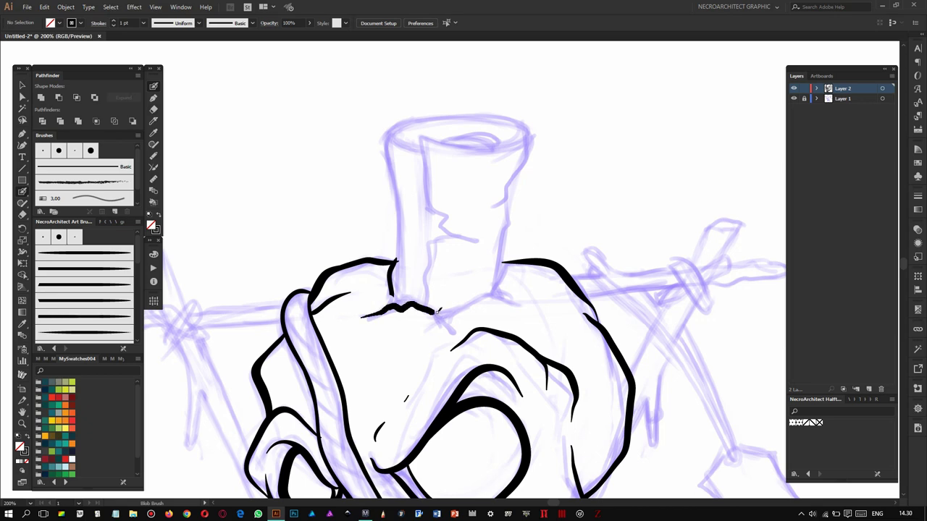
Ink the stump's base, left and right edges, centre crack and top rim.
{"action": "mouse_move", "coordinate": [405, 304]}
{"action": "left_mouse_down"}
{"action": "mouse_move", "coordinate": [409, 323]}
{"action": "mouse_move", "coordinate": [408, 186]}
{"action": "mouse_move", "coordinate": [534, 144]}
{"action": "left_mouse_up"}
{"action": "left_click_drag", "start_coordinate": [482, 168], "coordinate": [536, 155]}
{"action": "mouse_move", "coordinate": [420, 148]}
{"action": "left_mouse_down"}
{"action": "mouse_move", "coordinate": [483, 252]}
{"action": "mouse_move", "coordinate": [428, 325]}
{"action": "left_mouse_up"}
{"action": "left_click_drag", "start_coordinate": [500, 315], "coordinate": [530, 168]}
{"action": "left_click_drag", "start_coordinate": [405, 156], "coordinate": [481, 164]}
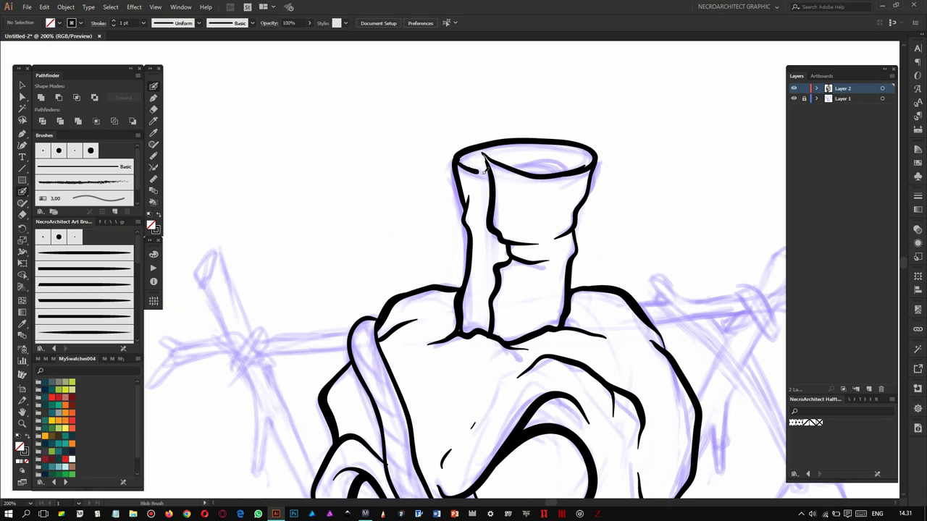
{"action": "left_click_drag", "start_coordinate": [534, 174], "coordinate": [568, 168]}
Ink the left branch's tip and upper end, and the horizontal branch across the top.
{"action": "left_click_drag", "start_coordinate": [217, 363], "coordinate": [319, 240]}
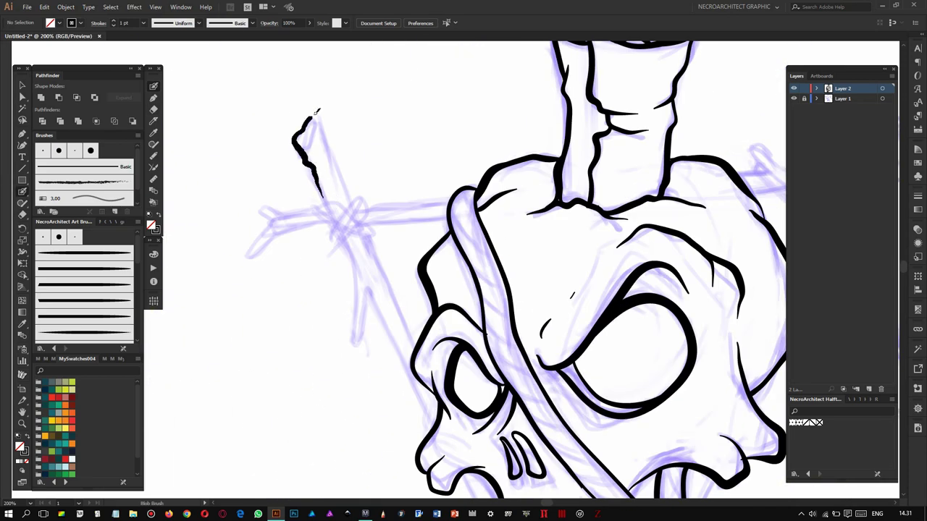
{"action": "left_click_drag", "start_coordinate": [338, 159], "coordinate": [312, 110]}
{"action": "left_click_drag", "start_coordinate": [248, 174], "coordinate": [228, 191]}
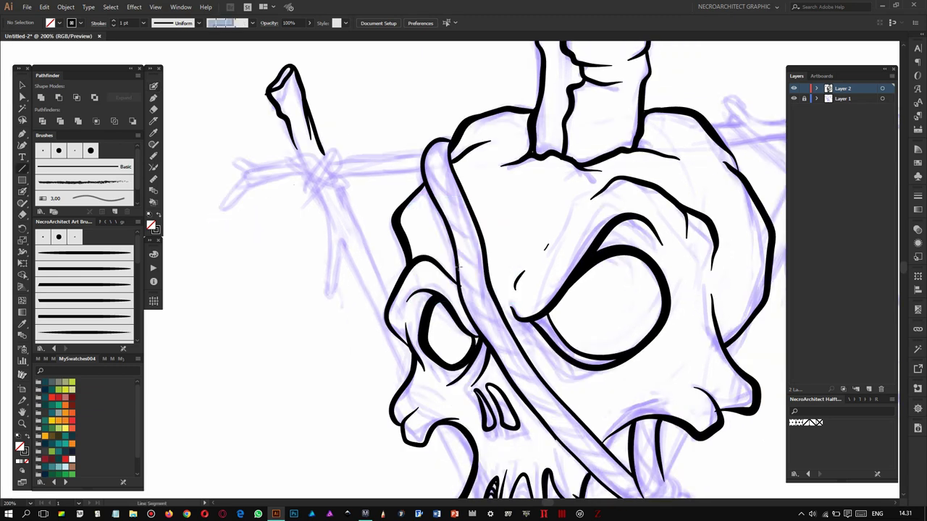
{"action": "left_click_drag", "start_coordinate": [333, 174], "coordinate": [354, 165]}
{"action": "left_click_drag", "start_coordinate": [279, 181], "coordinate": [443, 161]}
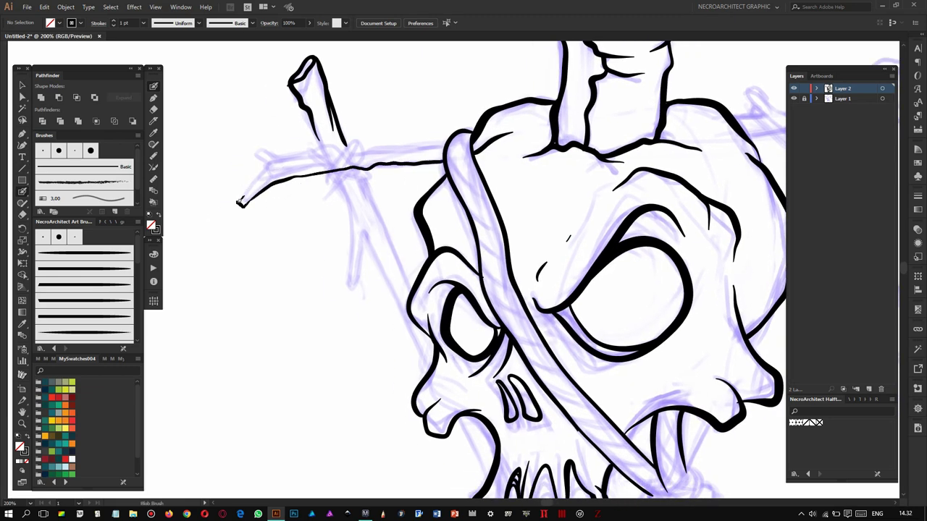
{"action": "left_click_drag", "start_coordinate": [399, 181], "coordinate": [156, 189]}
{"action": "left_click_drag", "start_coordinate": [499, 92], "coordinate": [739, 110]}
Ink strokes along the left branch and rework those near the skull's left edge.
{"action": "left_click_drag", "start_coordinate": [405, 304], "coordinate": [637, 268]}
{"action": "mouse_move", "coordinate": [337, 265]}
{"action": "left_mouse_down"}
{"action": "mouse_move", "coordinate": [346, 210]}
{"action": "mouse_move", "coordinate": [344, 223]}
{"action": "left_mouse_up"}
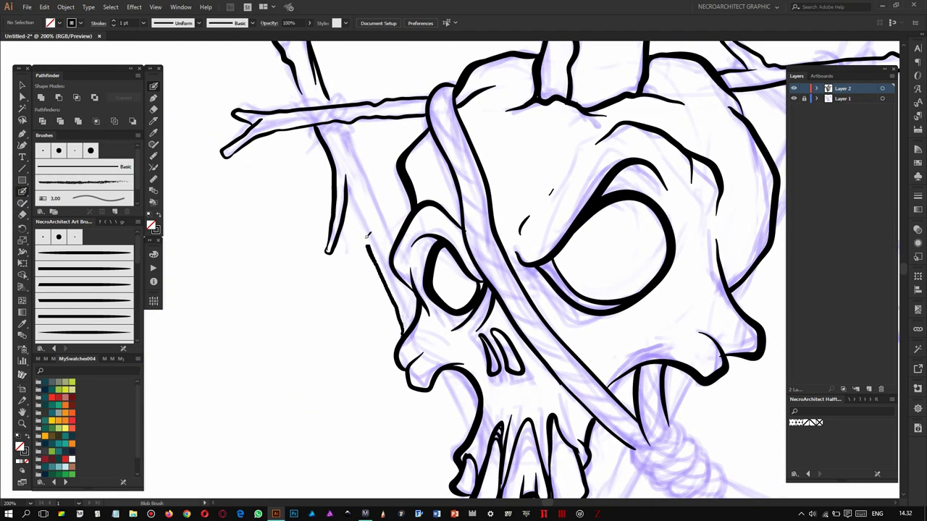
{"action": "left_click_drag", "start_coordinate": [362, 275], "coordinate": [339, 226]}
{"action": "left_click_drag", "start_coordinate": [321, 143], "coordinate": [372, 262]}
{"action": "left_click_drag", "start_coordinate": [347, 217], "coordinate": [369, 283]}
{"action": "left_click_drag", "start_coordinate": [323, 133], "coordinate": [382, 236]}
{"action": "left_click_drag", "start_coordinate": [374, 275], "coordinate": [363, 253]}
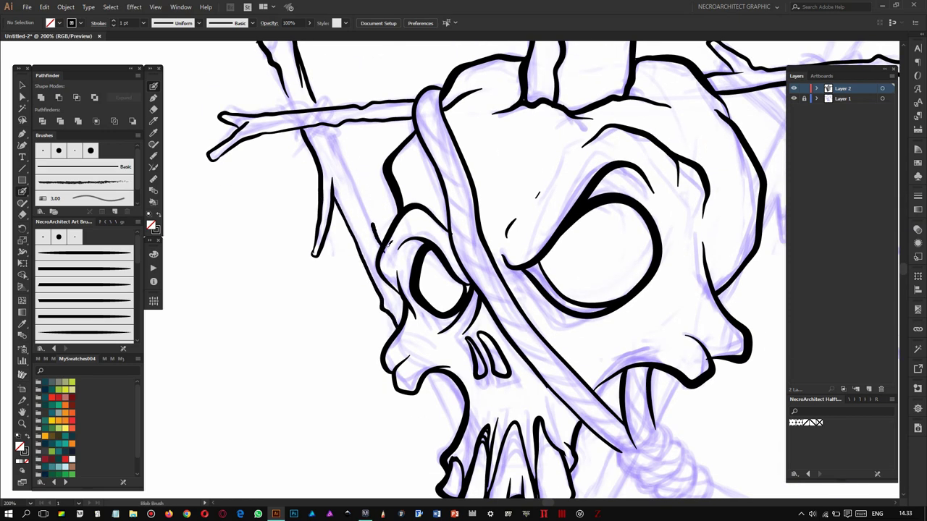
Redraw the long stroke down to the foot and ink the branch down to the skull edge.
{"action": "left_click_drag", "start_coordinate": [430, 398], "coordinate": [303, 151]}
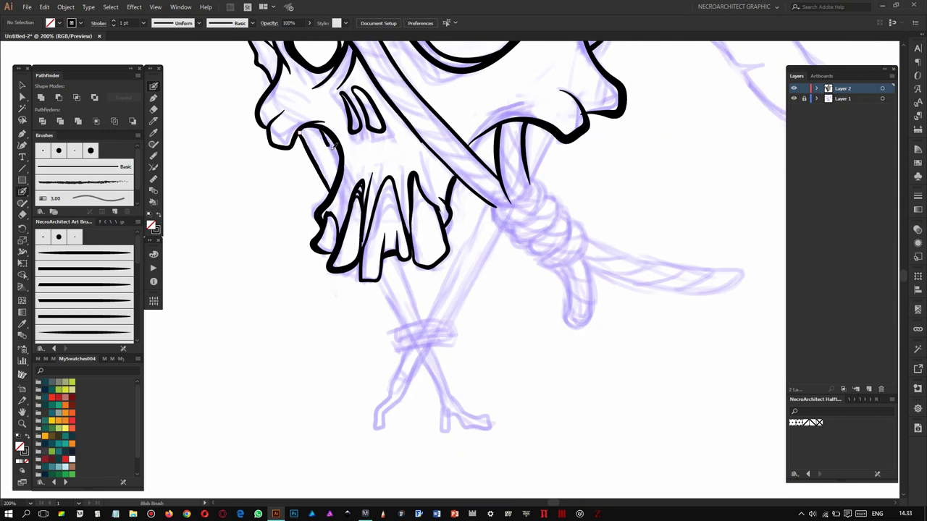
{"action": "key", "text": "ctrl+z"}
{"action": "left_click_drag", "start_coordinate": [377, 283], "coordinate": [445, 428]}
{"action": "scroll", "coordinate": [426, 332], "scroll_direction": "up", "scroll_amount": 5}
{"action": "scroll", "coordinate": [528, 76], "scroll_direction": "up", "scroll_amount": 4}
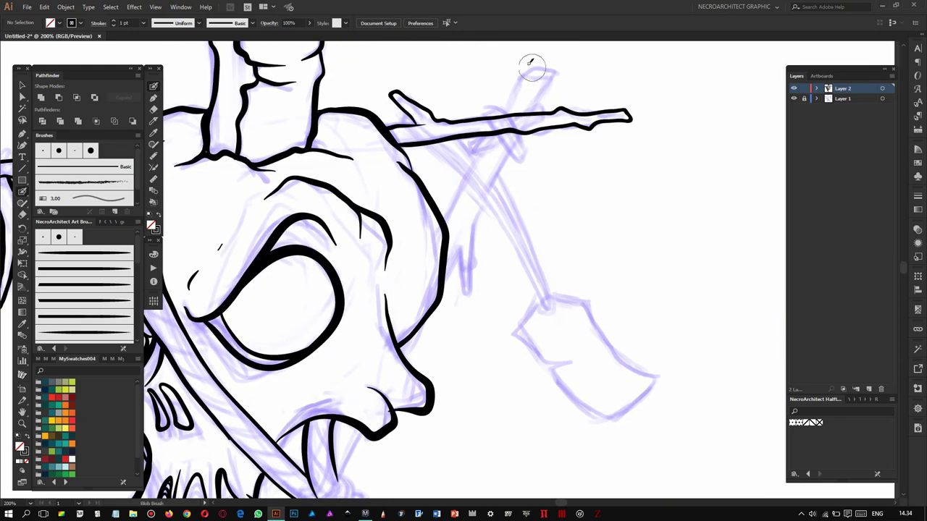
{"action": "left_click_drag", "start_coordinate": [476, 148], "coordinate": [438, 215]}
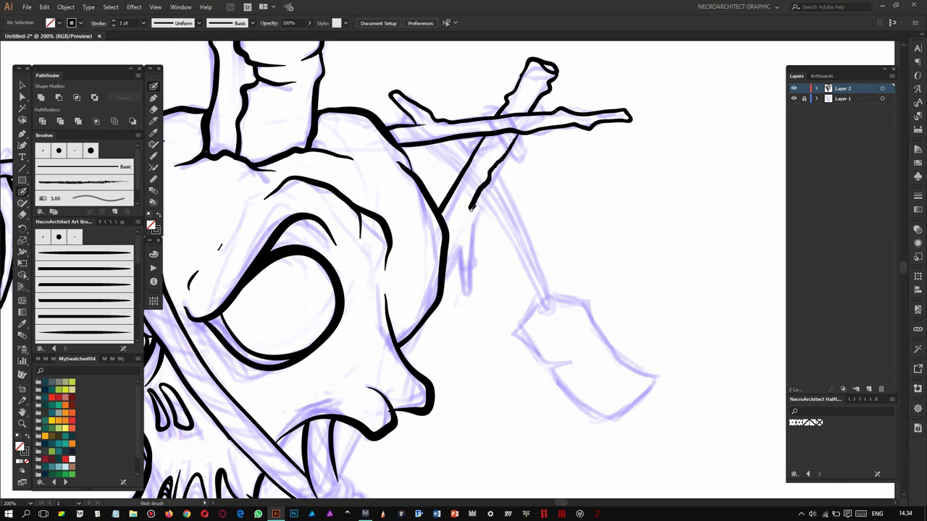
{"action": "scroll", "coordinate": [521, 162], "scroll_direction": "down", "scroll_amount": 5}
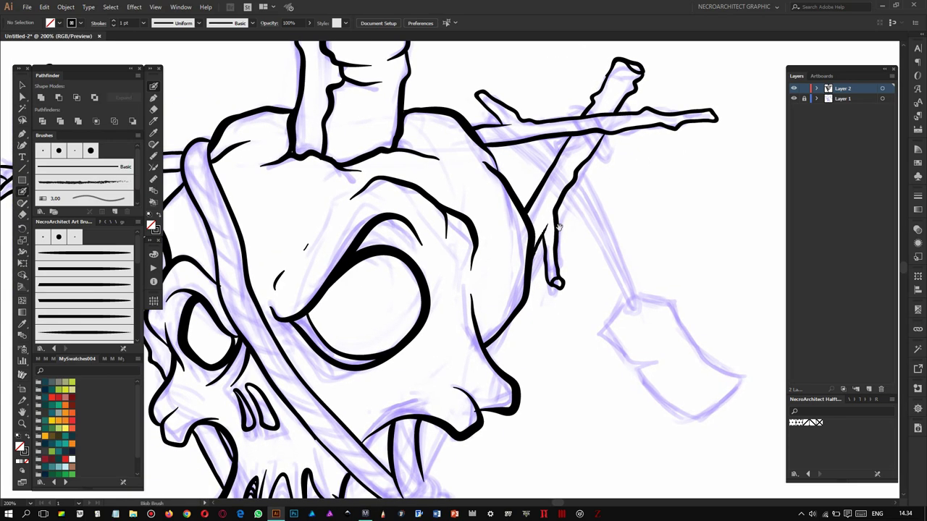
{"action": "scroll", "coordinate": [520, 162], "scroll_direction": "up", "scroll_amount": 1}
{"action": "scroll", "coordinate": [557, 145], "scroll_direction": "up", "scroll_amount": 3}
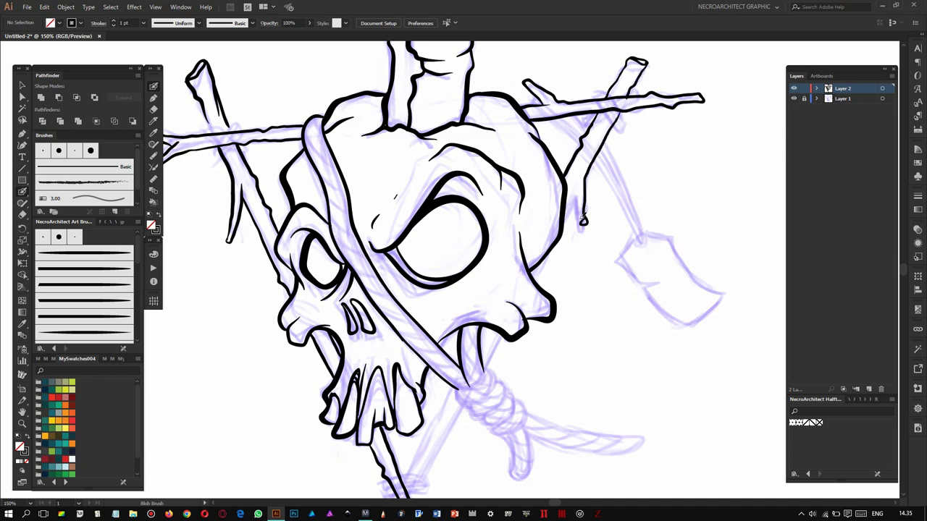
Replace the overlong branch stroke with a shorter one.
{"action": "key", "text": "ctrl+z"}
{"action": "left_click_drag", "start_coordinate": [619, 112], "coordinate": [595, 155]}
{"action": "scroll", "coordinate": [589, 203], "scroll_direction": "down", "scroll_amount": 5}
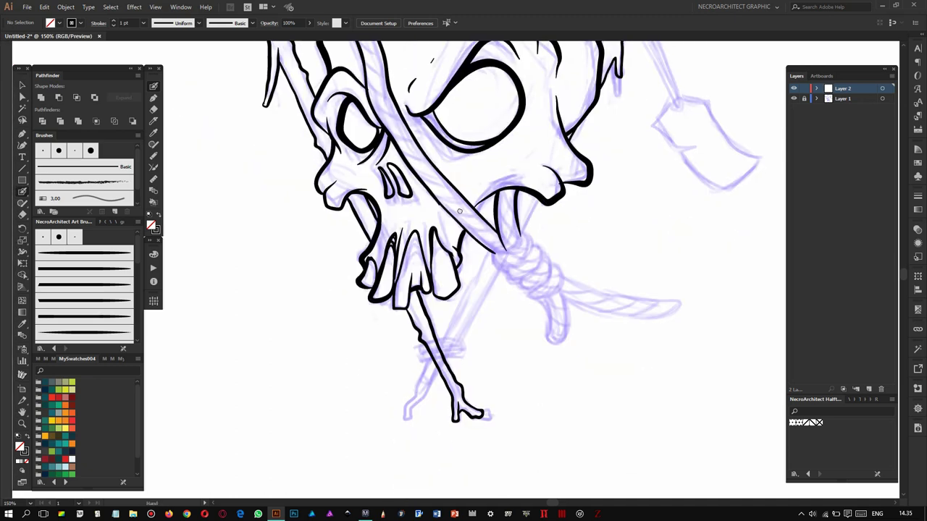
{"action": "scroll", "coordinate": [445, 195], "scroll_direction": "up", "scroll_amount": 2}
Ink the rings around and under the rope knot and close the rope tail's end.
{"action": "mouse_move", "coordinate": [445, 194]}
{"action": "left_mouse_down"}
{"action": "mouse_move", "coordinate": [405, 183]}
{"action": "mouse_move", "coordinate": [418, 131]}
{"action": "left_mouse_up"}
{"action": "left_click_drag", "start_coordinate": [383, 217], "coordinate": [471, 195]}
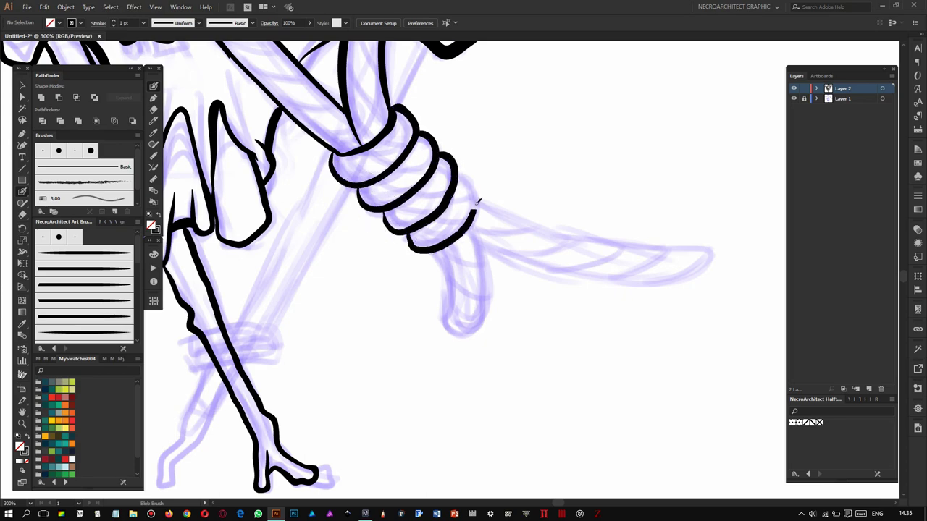
{"action": "scroll", "coordinate": [444, 218], "scroll_direction": "down", "scroll_amount": 2}
{"action": "left_click_drag", "start_coordinate": [433, 226], "coordinate": [437, 238]}
{"action": "left_click_drag", "start_coordinate": [470, 292], "coordinate": [467, 209]}
{"action": "scroll", "coordinate": [467, 208], "scroll_direction": "right", "scroll_amount": 2}
Outline both edges of the long rope strand and the hanging rope end.
{"action": "left_click_drag", "start_coordinate": [426, 173], "coordinate": [651, 214]}
{"action": "mouse_move", "coordinate": [424, 221]}
{"action": "left_mouse_down"}
{"action": "mouse_move", "coordinate": [548, 245]}
{"action": "mouse_move", "coordinate": [646, 247]}
{"action": "left_mouse_up"}
{"action": "mouse_move", "coordinate": [433, 202]}
{"action": "left_mouse_down"}
{"action": "mouse_move", "coordinate": [388, 185]}
{"action": "mouse_move", "coordinate": [663, 272]}
{"action": "mouse_move", "coordinate": [559, 499]}
{"action": "mouse_move", "coordinate": [684, 262]}
{"action": "mouse_move", "coordinate": [699, 193]}
{"action": "left_mouse_up"}
{"action": "left_click_drag", "start_coordinate": [568, 149], "coordinate": [463, 319]}
Outline the second crossed stick, the small twig and the lower-left foot.
{"action": "left_click_drag", "start_coordinate": [525, 152], "coordinate": [472, 229]}
{"action": "mouse_move", "coordinate": [498, 221]}
{"action": "left_mouse_down"}
{"action": "mouse_move", "coordinate": [445, 250]}
{"action": "mouse_move", "coordinate": [430, 322]}
{"action": "mouse_move", "coordinate": [377, 453]}
{"action": "left_mouse_up"}
{"action": "scroll", "coordinate": [406, 423], "scroll_direction": "down", "scroll_amount": 5}
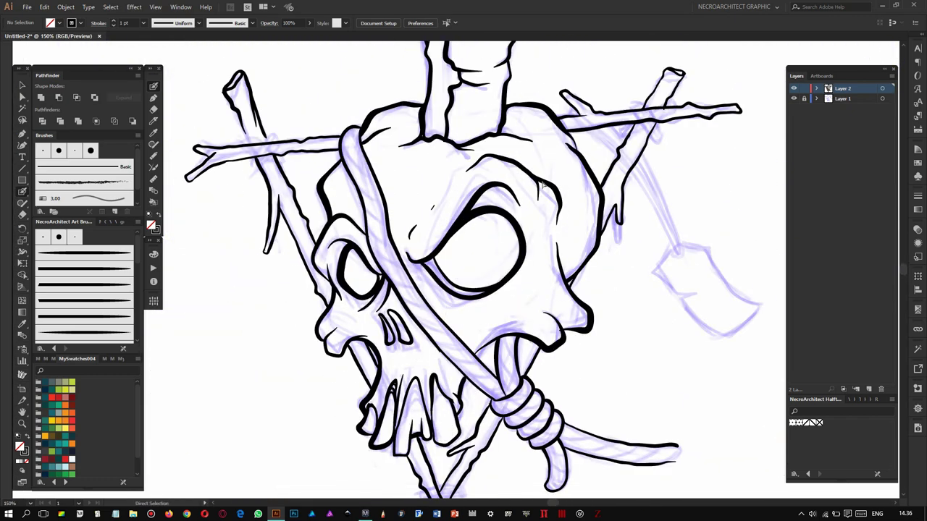
{"action": "scroll", "coordinate": [422, 202], "scroll_direction": "up", "scroll_amount": 5}
Erase overlapping branch strokes and re-ink the trunk and branch junction.
{"action": "key", "text": "shift+e"}
{"action": "left_click_drag", "start_coordinate": [369, 101], "coordinate": [482, 197]}
{"action": "key", "text": "shift+b"}
{"action": "mouse_move", "coordinate": [506, 242]}
{"action": "left_mouse_down"}
{"action": "mouse_move", "coordinate": [438, 161]}
{"action": "mouse_move", "coordinate": [410, 145]}
{"action": "left_mouse_up"}
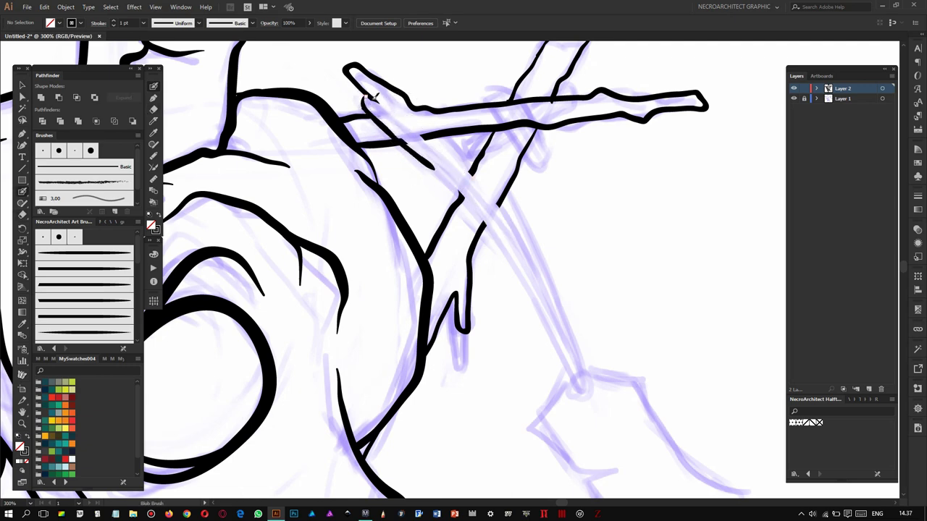
Ink both edges of the diagonal branch and close its outline.
{"action": "left_click_drag", "start_coordinate": [370, 96], "coordinate": [339, 76]}
{"action": "left_click_drag", "start_coordinate": [438, 161], "coordinate": [514, 279]}
{"action": "mouse_move", "coordinate": [448, 189]}
{"action": "left_mouse_down"}
{"action": "mouse_move", "coordinate": [532, 336]}
{"action": "mouse_move", "coordinate": [514, 298]}
{"action": "left_mouse_up"}
{"action": "left_click_drag", "start_coordinate": [542, 351], "coordinate": [485, 227]}
{"action": "mouse_move", "coordinate": [499, 243]}
{"action": "left_mouse_down"}
{"action": "mouse_move", "coordinate": [449, 136]}
{"action": "mouse_move", "coordinate": [480, 200]}
{"action": "left_mouse_up"}
{"action": "left_click_drag", "start_coordinate": [510, 275], "coordinate": [438, 160]}
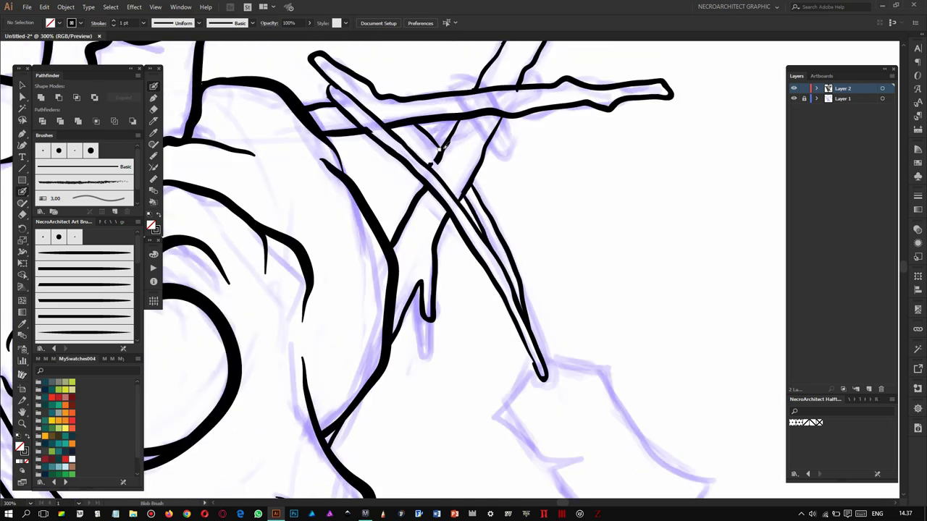
Extend the branch end into a hooked string and outline the hanging tag.
{"action": "left_click_drag", "start_coordinate": [543, 375], "coordinate": [448, 197]}
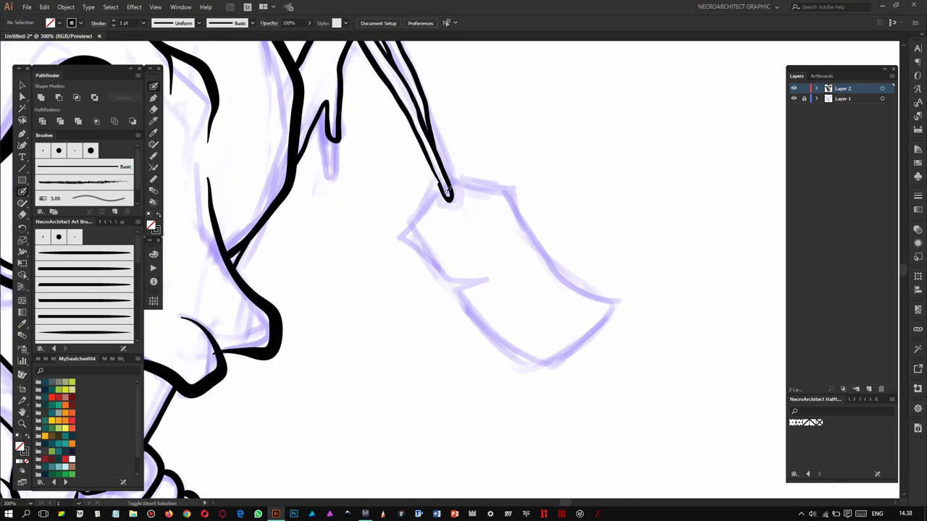
{"action": "left_click_drag", "start_coordinate": [403, 235], "coordinate": [488, 272]}
{"action": "mouse_move", "coordinate": [488, 271]}
{"action": "left_mouse_down"}
{"action": "mouse_move", "coordinate": [449, 217]}
{"action": "mouse_move", "coordinate": [476, 300]}
{"action": "mouse_move", "coordinate": [565, 268]}
{"action": "mouse_move", "coordinate": [516, 297]}
{"action": "mouse_move", "coordinate": [416, 221]}
{"action": "mouse_move", "coordinate": [417, 247]}
{"action": "left_mouse_up"}
{"action": "key", "text": "ctrl+z"}
{"action": "mouse_move", "coordinate": [575, 262]}
{"action": "left_mouse_down"}
{"action": "mouse_move", "coordinate": [507, 223]}
{"action": "mouse_move", "coordinate": [403, 139]}
{"action": "mouse_move", "coordinate": [431, 145]}
{"action": "left_mouse_up"}
{"action": "key", "text": "ctrl+z"}
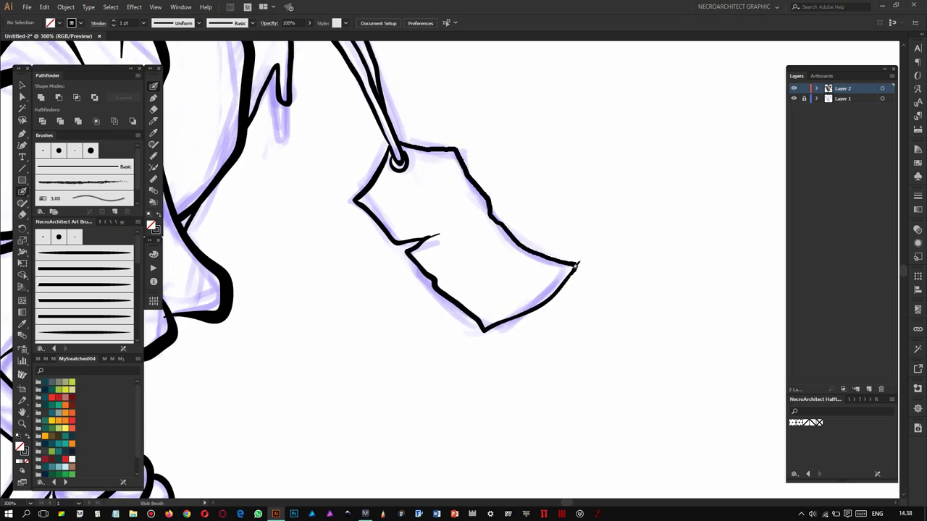
Ink bold black strokes along the rope's edges, including its left edge.
{"action": "scroll", "coordinate": [579, 262], "scroll_direction": "left", "scroll_amount": 5}
{"action": "scroll", "coordinate": [360, 258], "scroll_direction": "down", "scroll_amount": 3}
{"action": "scroll", "coordinate": [435, 199], "scroll_direction": "up", "scroll_amount": 3}
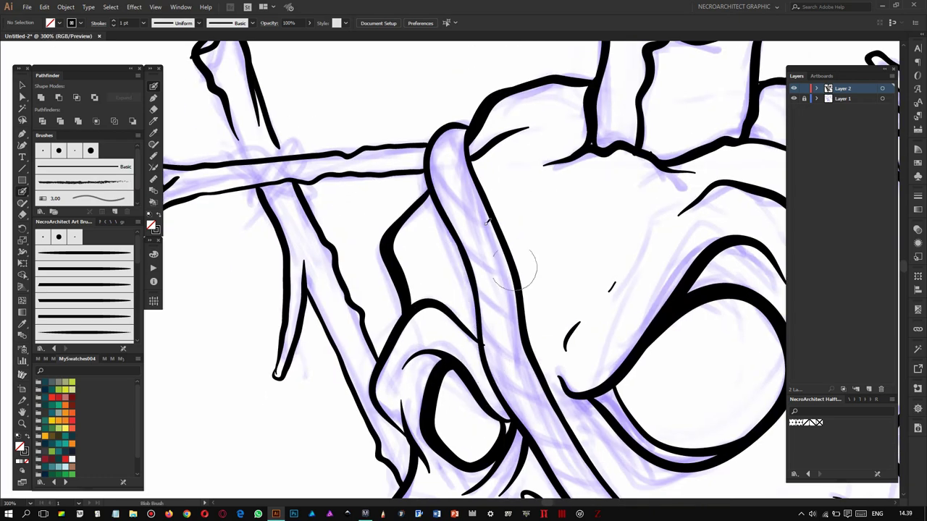
{"action": "left_click_drag", "start_coordinate": [469, 165], "coordinate": [441, 210]}
{"action": "scroll", "coordinate": [441, 209], "scroll_direction": "down", "scroll_amount": 2}
{"action": "scroll", "coordinate": [442, 210], "scroll_direction": "right", "scroll_amount": 1}
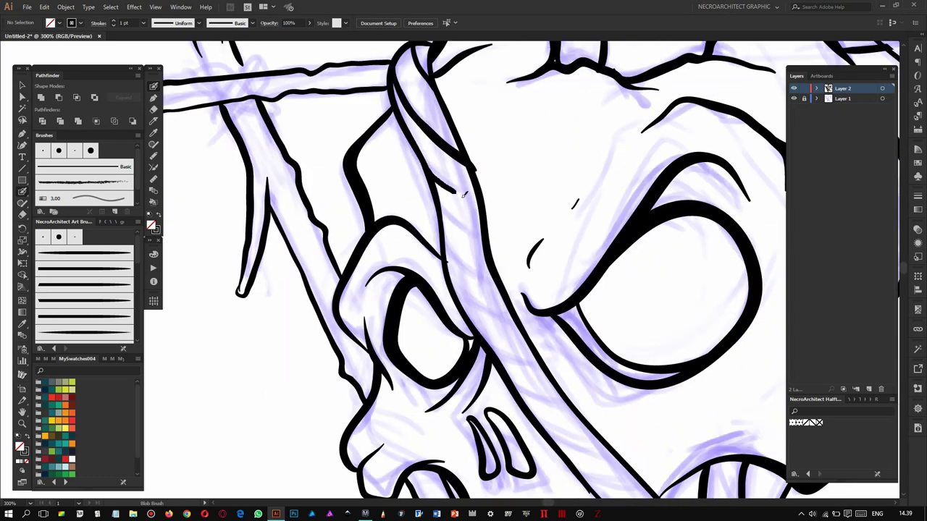
{"action": "scroll", "coordinate": [443, 212], "scroll_direction": "down", "scroll_amount": 2}
{"action": "scroll", "coordinate": [443, 212], "scroll_direction": "right", "scroll_amount": 1}
{"action": "scroll", "coordinate": [443, 212], "scroll_direction": "down", "scroll_amount": 2}
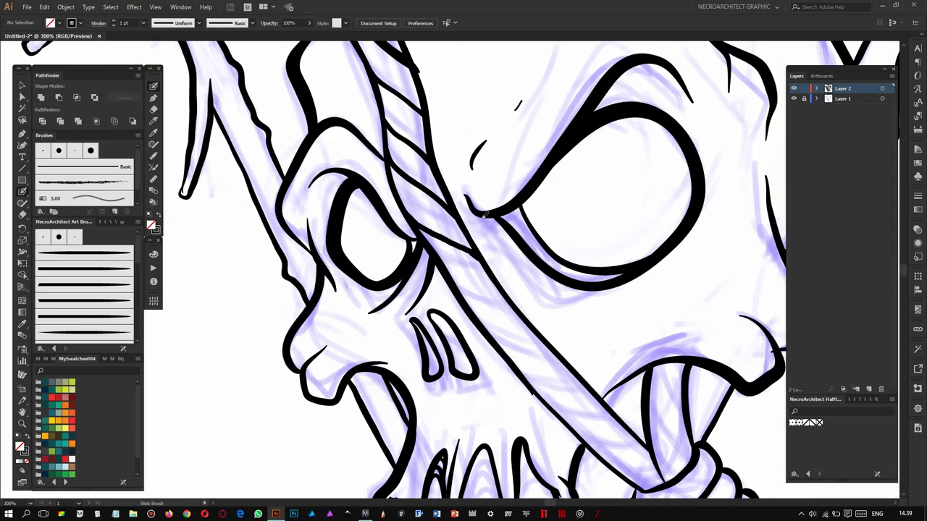
{"action": "scroll", "coordinate": [443, 213], "scroll_direction": "down", "scroll_amount": 2}
{"action": "left_click_drag", "start_coordinate": [377, 165], "coordinate": [442, 167]}
{"action": "scroll", "coordinate": [451, 226], "scroll_direction": "down", "scroll_amount": 3}
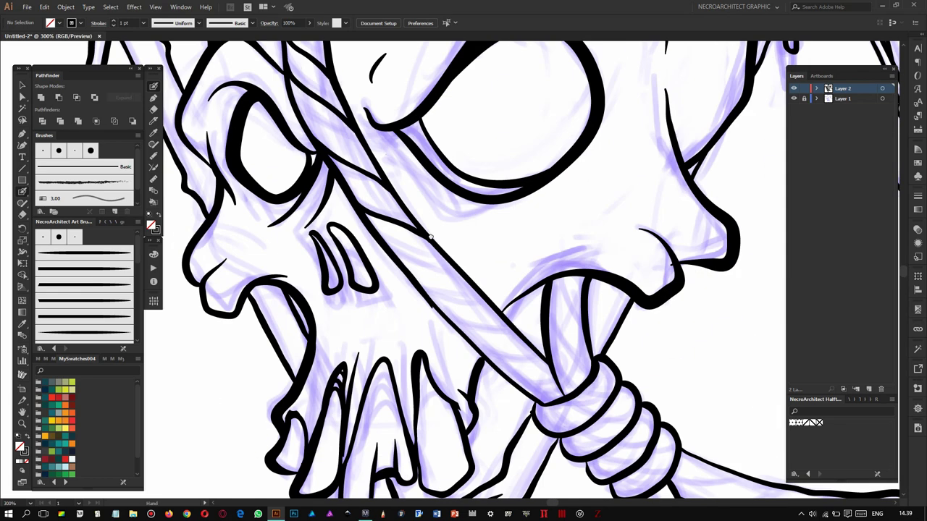
{"action": "scroll", "coordinate": [451, 226], "scroll_direction": "down", "scroll_amount": 2}
{"action": "scroll", "coordinate": [434, 217], "scroll_direction": "up", "scroll_amount": 4}
{"action": "left_click_drag", "start_coordinate": [352, 275], "coordinate": [311, 71]}
Thicken the skull's lower jaw line with a bold black stroke.
{"action": "scroll", "coordinate": [427, 217], "scroll_direction": "up", "scroll_amount": 3}
{"action": "scroll", "coordinate": [427, 217], "scroll_direction": "left", "scroll_amount": 1}
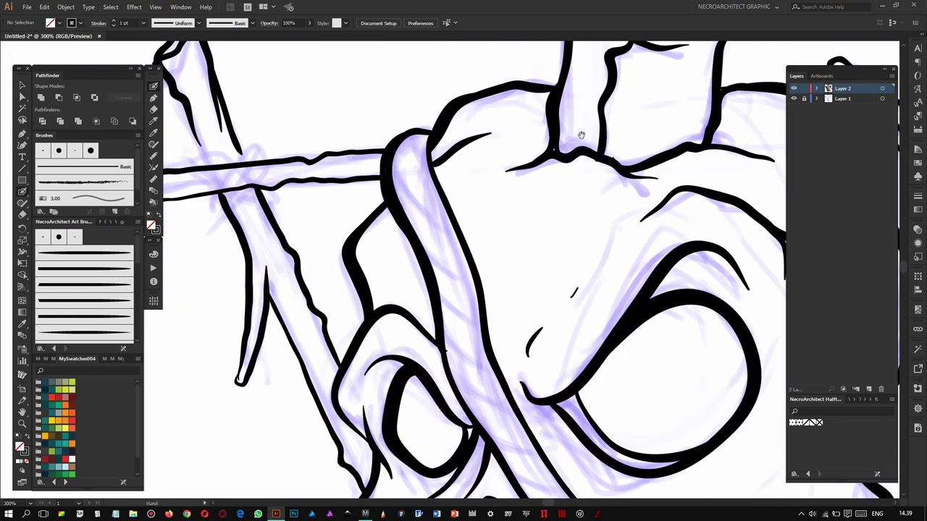
{"action": "scroll", "coordinate": [427, 217], "scroll_direction": "up", "scroll_amount": 1}
{"action": "scroll", "coordinate": [429, 220], "scroll_direction": "down", "scroll_amount": 2}
{"action": "scroll", "coordinate": [429, 219], "scroll_direction": "down", "scroll_amount": 2}
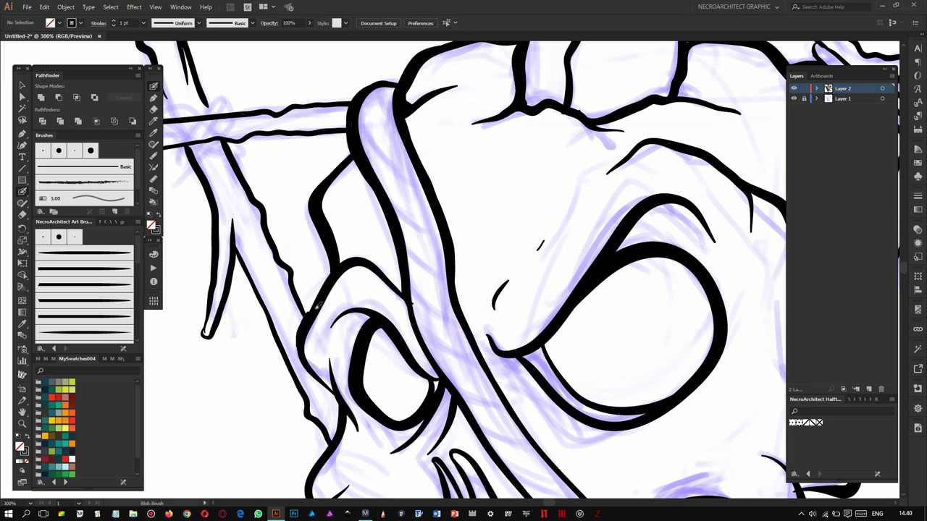
{"action": "scroll", "coordinate": [429, 219], "scroll_direction": "down", "scroll_amount": 1}
{"action": "scroll", "coordinate": [430, 219], "scroll_direction": "down", "scroll_amount": 2}
{"action": "scroll", "coordinate": [430, 220], "scroll_direction": "down", "scroll_amount": 2}
{"action": "scroll", "coordinate": [430, 220], "scroll_direction": "right", "scroll_amount": 1}
{"action": "left_click_drag", "start_coordinate": [392, 244], "coordinate": [326, 163]}
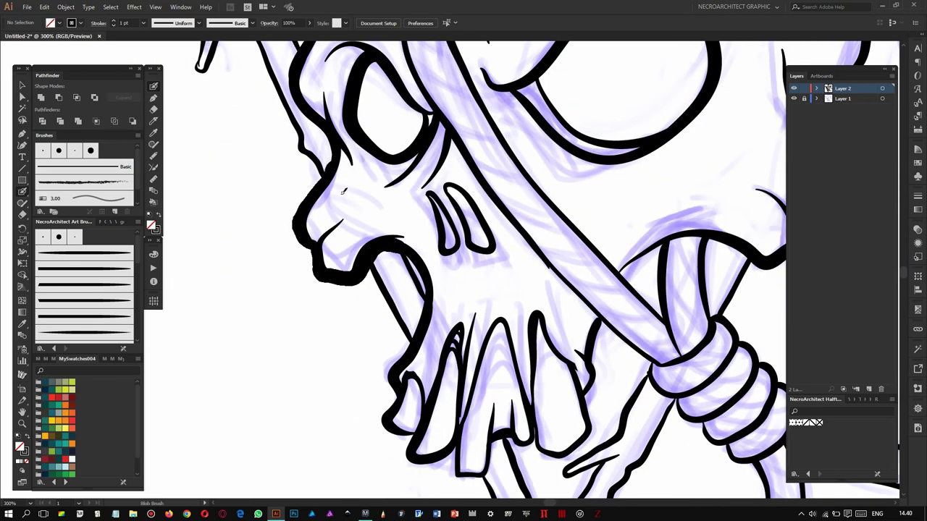
Darken the upper-left branch's lower edge with bold strokes.
{"action": "scroll", "coordinate": [362, 245], "scroll_direction": "down", "scroll_amount": 3}
{"action": "scroll", "coordinate": [362, 244], "scroll_direction": "right", "scroll_amount": 2}
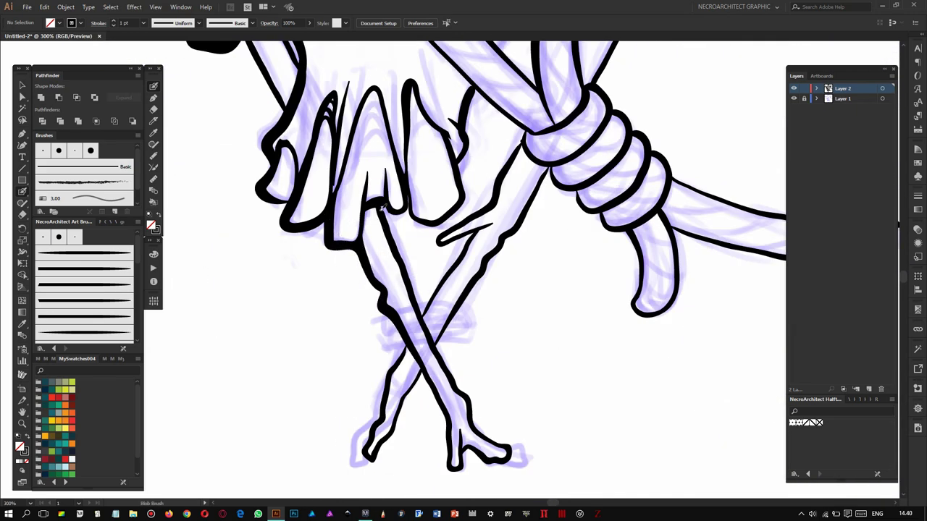
{"action": "scroll", "coordinate": [406, 225], "scroll_direction": "up", "scroll_amount": 1}
{"action": "scroll", "coordinate": [485, 247], "scroll_direction": "up", "scroll_amount": 4}
{"action": "scroll", "coordinate": [485, 246], "scroll_direction": "right", "scroll_amount": 2}
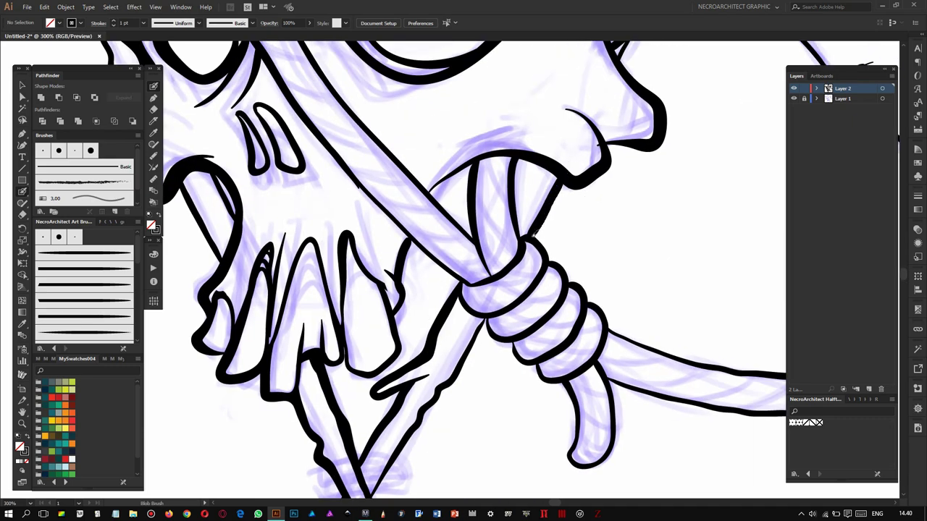
{"action": "scroll", "coordinate": [492, 278], "scroll_direction": "up", "scroll_amount": 2}
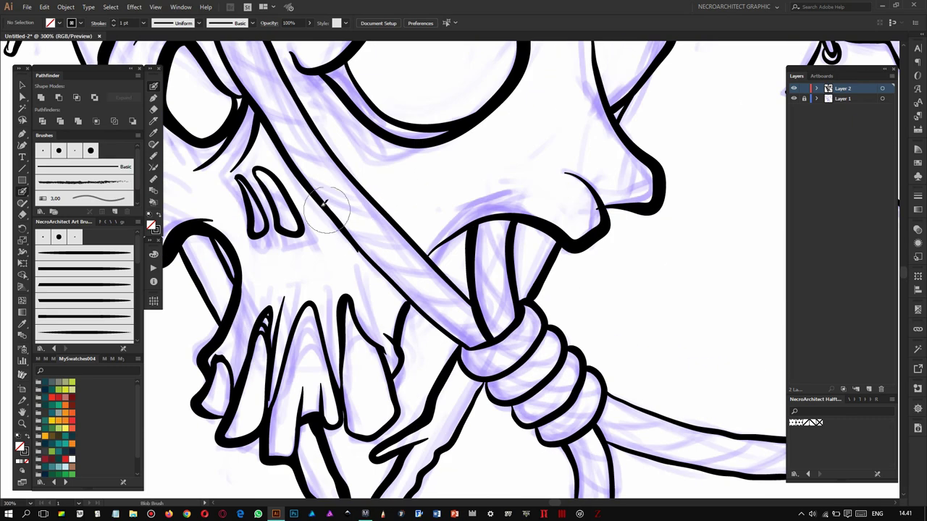
{"action": "scroll", "coordinate": [411, 306], "scroll_direction": "up", "scroll_amount": 2}
{"action": "scroll", "coordinate": [411, 305], "scroll_direction": "left", "scroll_amount": 2}
{"action": "scroll", "coordinate": [304, 86], "scroll_direction": "down", "scroll_amount": 2}
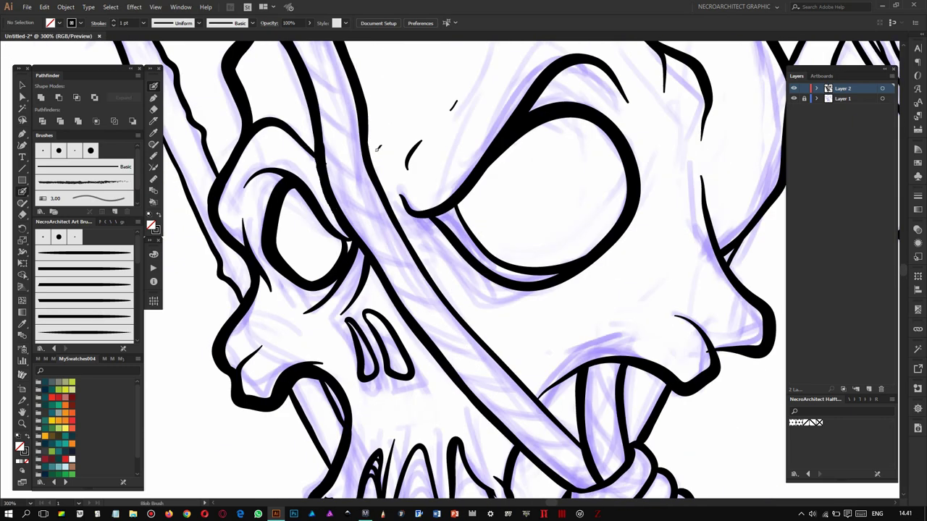
{"action": "scroll", "coordinate": [439, 258], "scroll_direction": "down", "scroll_amount": 2}
{"action": "scroll", "coordinate": [487, 303], "scroll_direction": "down", "scroll_amount": 2}
{"action": "scroll", "coordinate": [487, 303], "scroll_direction": "up", "scroll_amount": 2}
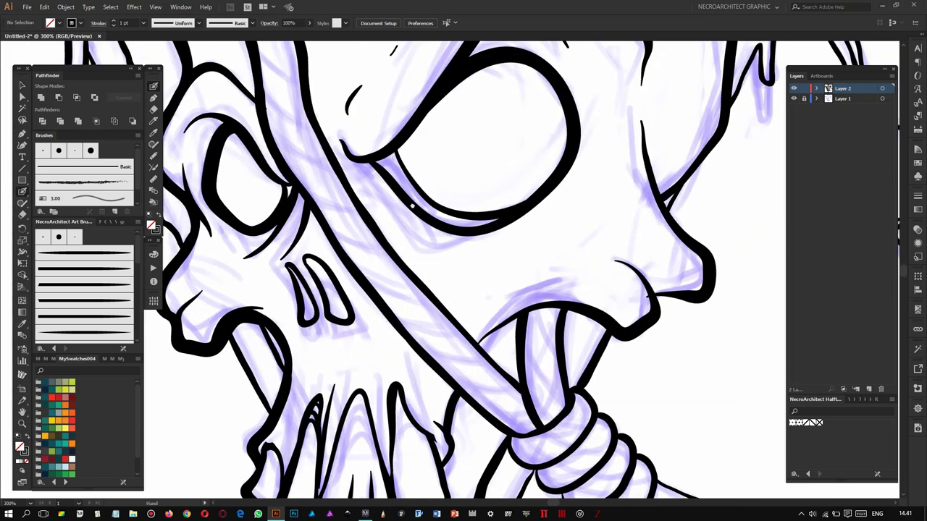
{"action": "scroll", "coordinate": [405, 217], "scroll_direction": "left", "scroll_amount": 1}
{"action": "scroll", "coordinate": [326, 218], "scroll_direction": "up", "scroll_amount": 2}
{"action": "scroll", "coordinate": [224, 130], "scroll_direction": "up", "scroll_amount": 2}
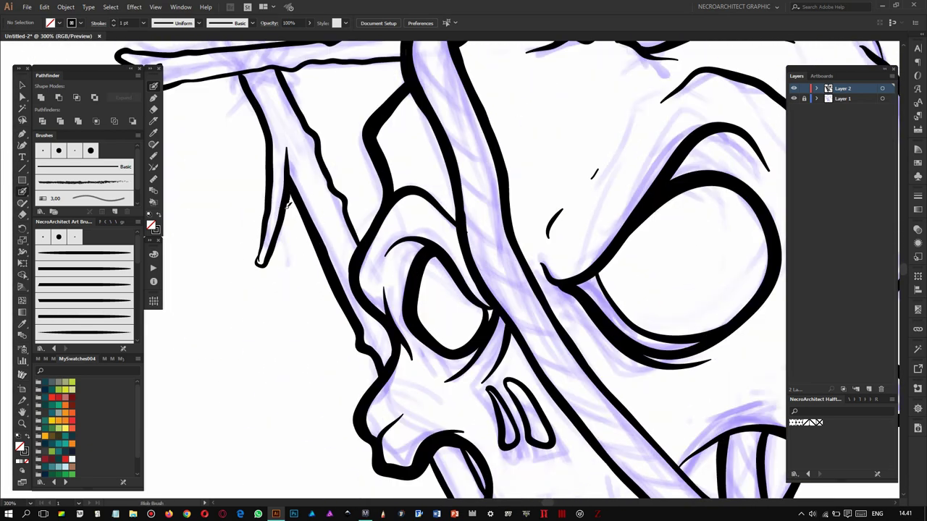
{"action": "scroll", "coordinate": [266, 103], "scroll_direction": "up", "scroll_amount": 2}
{"action": "scroll", "coordinate": [257, 151], "scroll_direction": "down", "scroll_amount": 2}
{"action": "left_click_drag", "start_coordinate": [255, 151], "coordinate": [558, 98]}
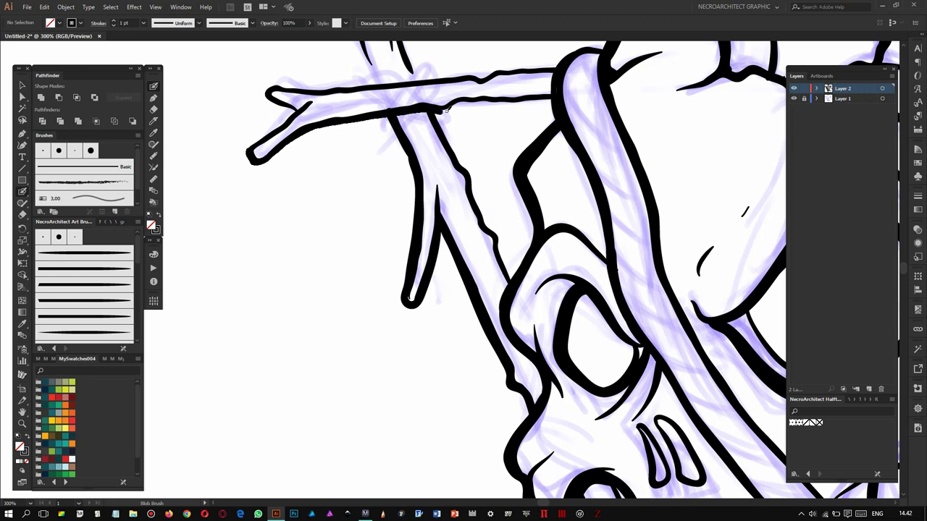
{"action": "left_click_drag", "start_coordinate": [304, 150], "coordinate": [329, 187]}
Ink the branch's top edge and outline the upper vertical branch.
{"action": "mouse_move", "coordinate": [334, 121]}
{"action": "left_mouse_down"}
{"action": "mouse_move", "coordinate": [583, 102]}
{"action": "mouse_move", "coordinate": [553, 220]}
{"action": "left_mouse_up"}
{"action": "mouse_move", "coordinate": [382, 221]}
{"action": "left_mouse_down"}
{"action": "mouse_move", "coordinate": [426, 230]}
{"action": "mouse_move", "coordinate": [337, 130]}
{"action": "left_mouse_up"}
{"action": "mouse_move", "coordinate": [434, 405]}
{"action": "left_mouse_down"}
{"action": "mouse_move", "coordinate": [441, 267]}
{"action": "mouse_move", "coordinate": [374, 186]}
{"action": "left_mouse_up"}
Pan over the crossed feet, rope knot, lower jaw and skull face.
{"action": "mouse_move", "coordinate": [410, 282]}
{"action": "left_mouse_down"}
{"action": "mouse_move", "coordinate": [373, 235]}
{"action": "mouse_move", "coordinate": [304, 93]}
{"action": "left_mouse_up"}
{"action": "left_click_drag", "start_coordinate": [391, 416], "coordinate": [392, 324]}
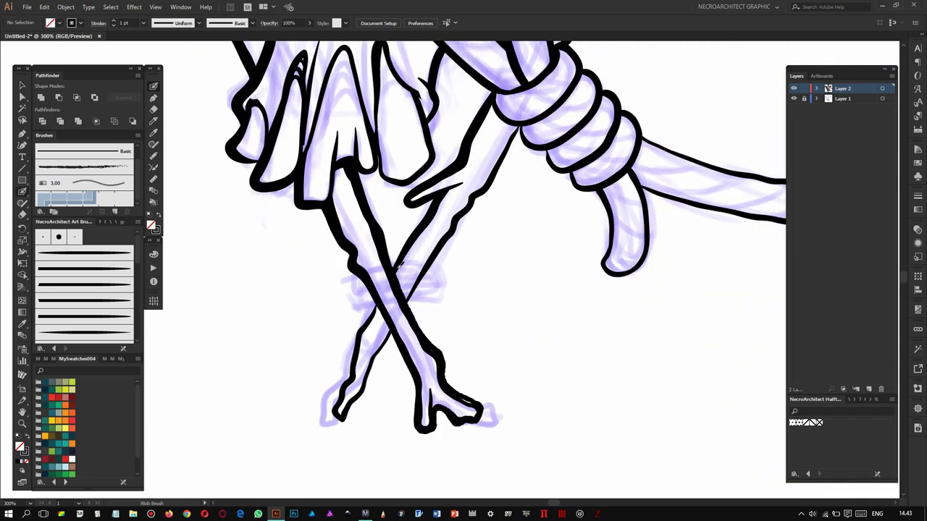
{"action": "left_click_drag", "start_coordinate": [361, 399], "coordinate": [358, 335]}
{"action": "left_click_drag", "start_coordinate": [372, 242], "coordinate": [391, 376]}
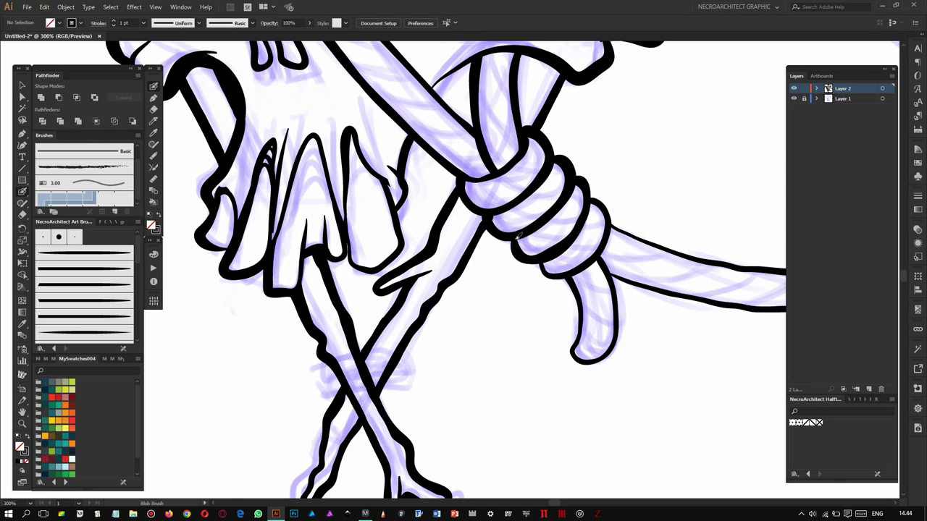
{"action": "left_click_drag", "start_coordinate": [612, 219], "coordinate": [550, 197]}
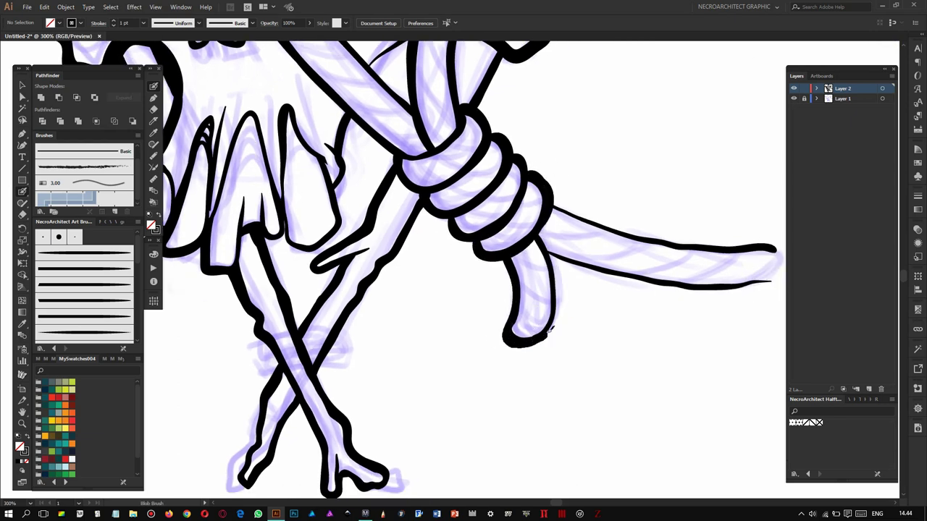
{"action": "mouse_move", "coordinate": [366, 73]}
{"action": "left_mouse_down"}
{"action": "mouse_move", "coordinate": [420, 282]}
{"action": "mouse_move", "coordinate": [352, 171]}
{"action": "left_mouse_up"}
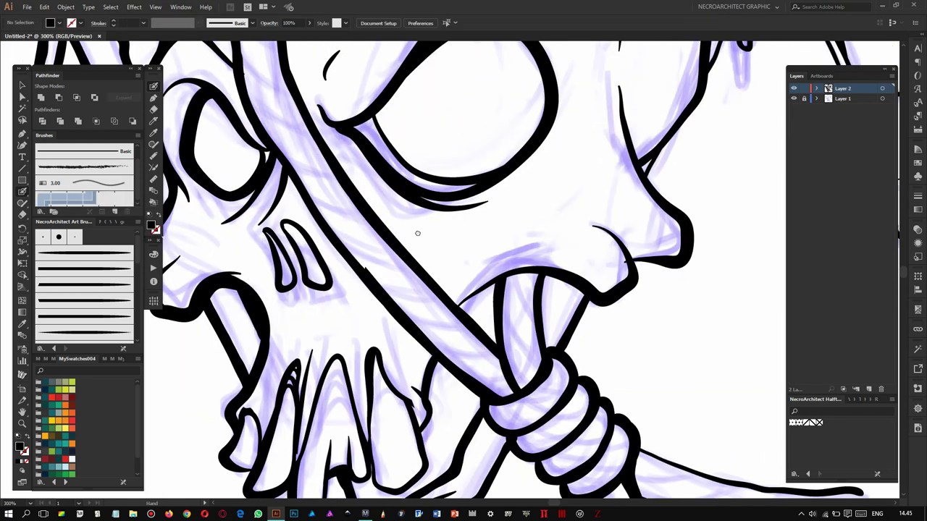
Thicken the stump's left and right edges plus its top and inner rims.
{"action": "scroll", "coordinate": [420, 231], "scroll_direction": "up", "scroll_amount": 10}
{"action": "left_click_drag", "start_coordinate": [458, 304], "coordinate": [495, 105]}
{"action": "left_click_drag", "start_coordinate": [290, 311], "coordinate": [492, 126]}
{"action": "mouse_move", "coordinate": [322, 92]}
{"action": "left_mouse_down"}
{"action": "mouse_move", "coordinate": [368, 113]}
{"action": "mouse_move", "coordinate": [485, 103]}
{"action": "left_mouse_up"}
{"action": "left_click_drag", "start_coordinate": [405, 145], "coordinate": [452, 141]}
{"action": "left_click_drag", "start_coordinate": [413, 102], "coordinate": [438, 116]}
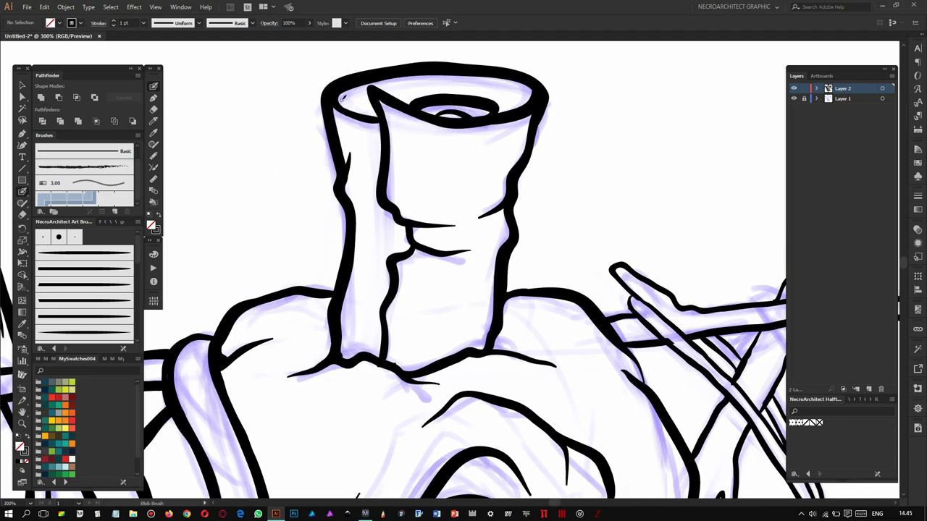
Bolden the stump's crease line, adding a tapered stroke inside it.
{"action": "scroll", "coordinate": [484, 133], "scroll_direction": "down", "scroll_amount": 4}
{"action": "left_click_drag", "start_coordinate": [386, 88], "coordinate": [341, 189]}
{"action": "left_click_drag", "start_coordinate": [355, 239], "coordinate": [400, 240]}
{"action": "scroll", "coordinate": [399, 241], "scroll_direction": "down", "scroll_amount": 1}
{"action": "left_click_drag", "start_coordinate": [406, 207], "coordinate": [410, 160]}
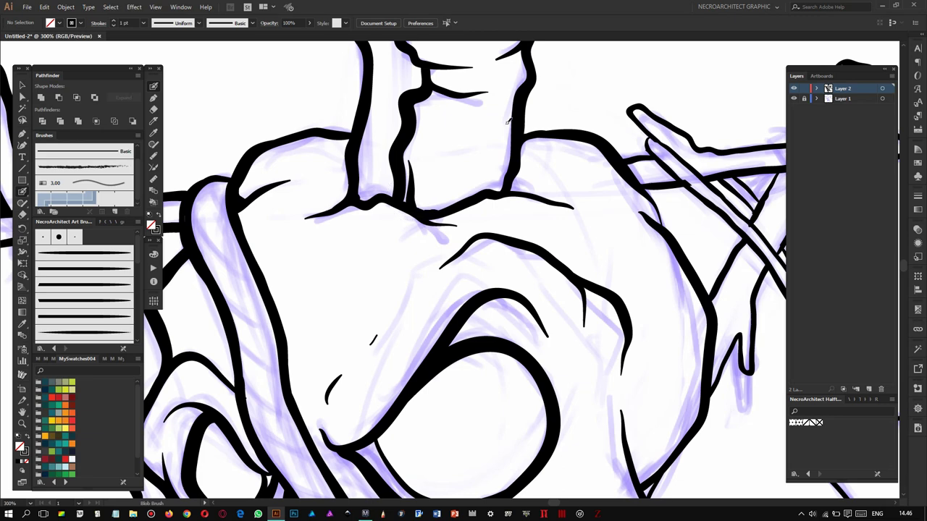
Thicken the branch's top edge, cap the stick's top end and bolden the drip shape.
{"action": "scroll", "coordinate": [496, 154], "scroll_direction": "right", "scroll_amount": 5}
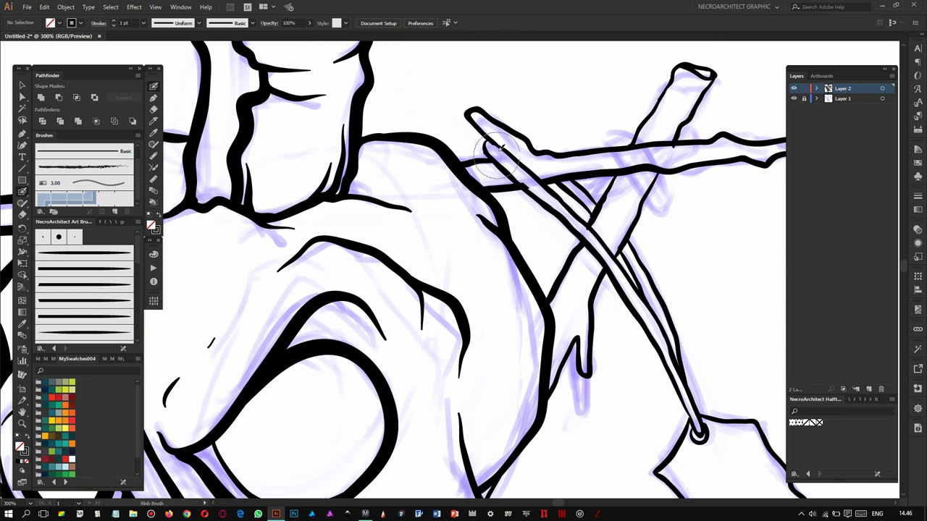
{"action": "mouse_move", "coordinate": [482, 146]}
{"action": "left_mouse_down"}
{"action": "mouse_move", "coordinate": [732, 136]}
{"action": "mouse_move", "coordinate": [674, 123]}
{"action": "left_mouse_up"}
{"action": "left_click_drag", "start_coordinate": [480, 167], "coordinate": [478, 166]}
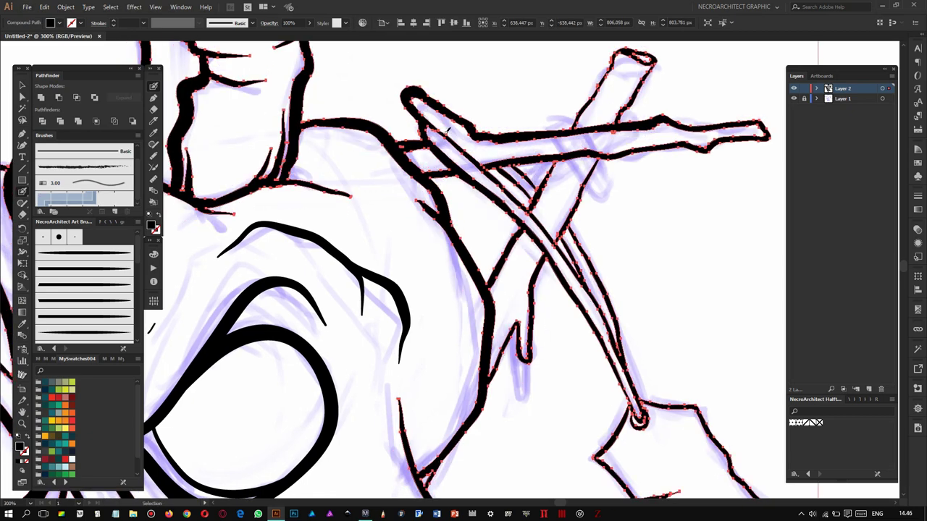
{"action": "left_click_drag", "start_coordinate": [544, 223], "coordinate": [473, 193]}
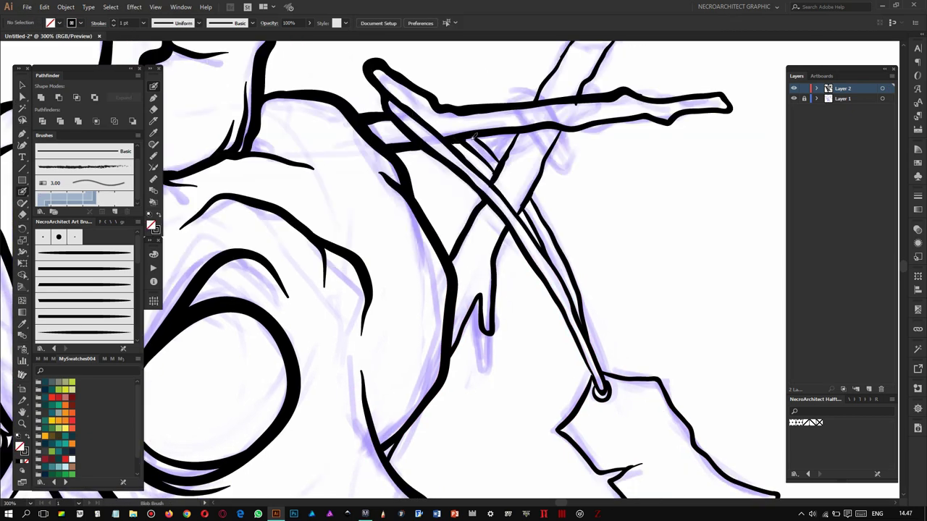
{"action": "left_click_drag", "start_coordinate": [584, 94], "coordinate": [557, 141]}
{"action": "left_click_drag", "start_coordinate": [517, 78], "coordinate": [545, 73]}
{"action": "left_click_drag", "start_coordinate": [478, 268], "coordinate": [500, 191]}
{"action": "mouse_move", "coordinate": [439, 301]}
{"action": "left_mouse_down"}
{"action": "mouse_move", "coordinate": [449, 240]}
{"action": "mouse_move", "coordinate": [491, 171]}
{"action": "left_mouse_up"}
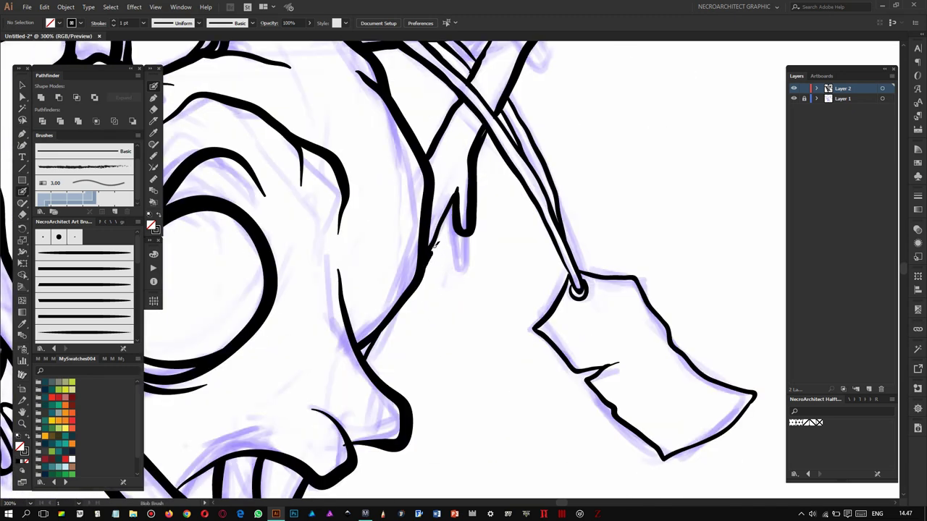
Pan across the tag, skull, rope and crossed legs, then hide the blue sketch.
{"action": "left_click_drag", "start_coordinate": [459, 141], "coordinate": [418, 263]}
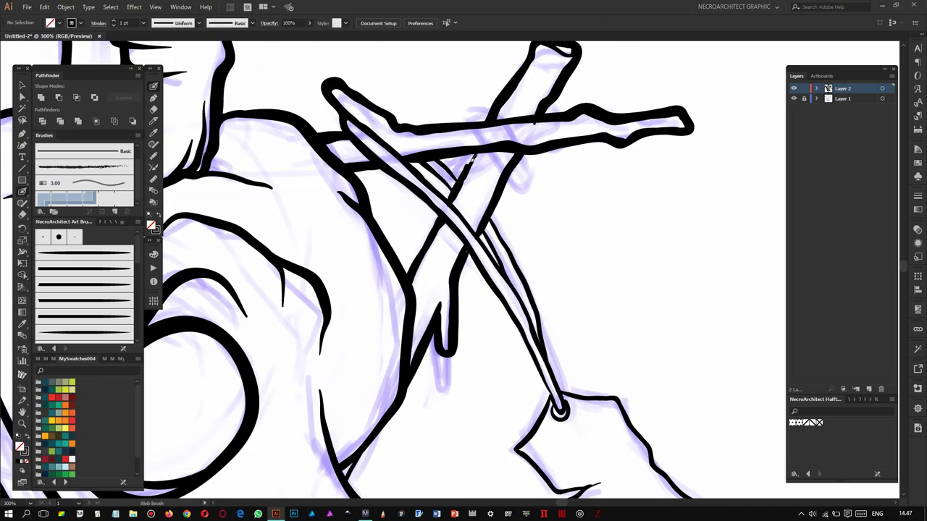
{"action": "mouse_move", "coordinate": [392, 417]}
{"action": "left_mouse_down"}
{"action": "mouse_move", "coordinate": [398, 386]}
{"action": "mouse_move", "coordinate": [515, 177]}
{"action": "left_mouse_up"}
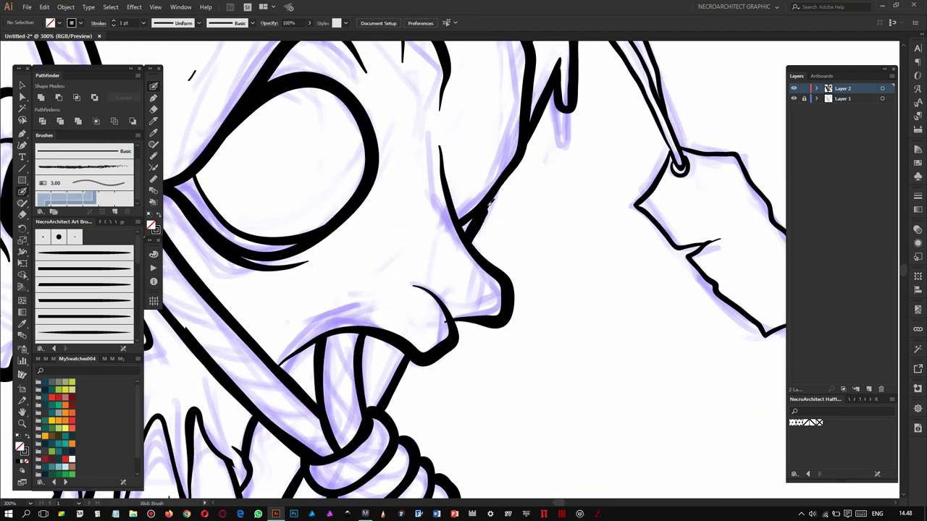
{"action": "left_click_drag", "start_coordinate": [488, 206], "coordinate": [568, 58]}
{"action": "left_click_drag", "start_coordinate": [464, 250], "coordinate": [547, 87]}
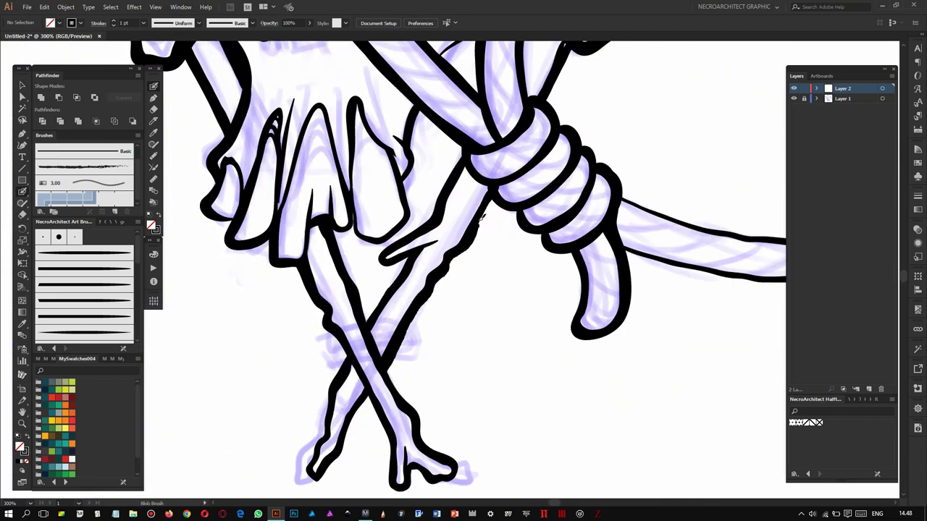
{"action": "left_click_drag", "start_coordinate": [481, 217], "coordinate": [499, 181]}
{"action": "key", "text": "ctrl+0"}
{"action": "scroll", "coordinate": [431, 177], "scroll_direction": "up", "scroll_amount": 2}
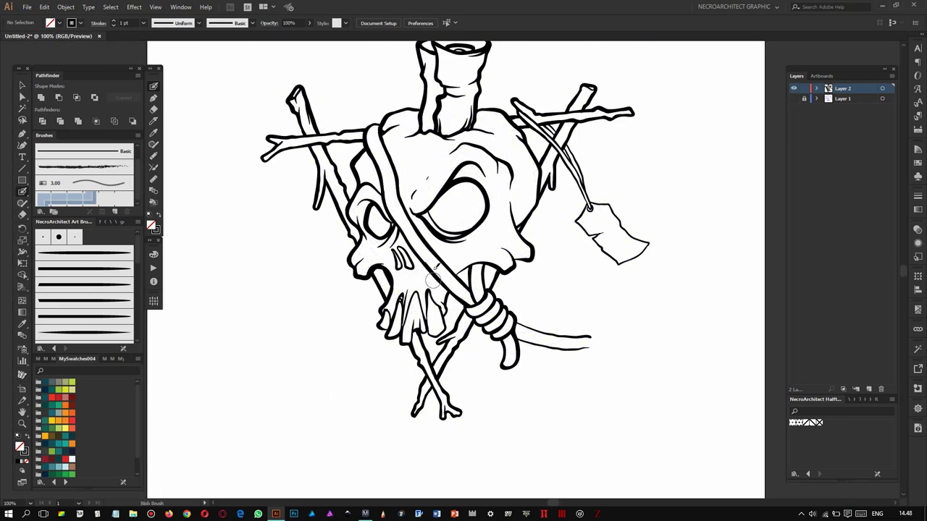
Add a short stroke under the eye and fill the eye socket solid black.
{"action": "scroll", "coordinate": [430, 177], "scroll_direction": "up", "scroll_amount": 3}
{"action": "scroll", "coordinate": [431, 177], "scroll_direction": "up", "scroll_amount": 2}
{"action": "scroll", "coordinate": [431, 178], "scroll_direction": "up", "scroll_amount": 2}
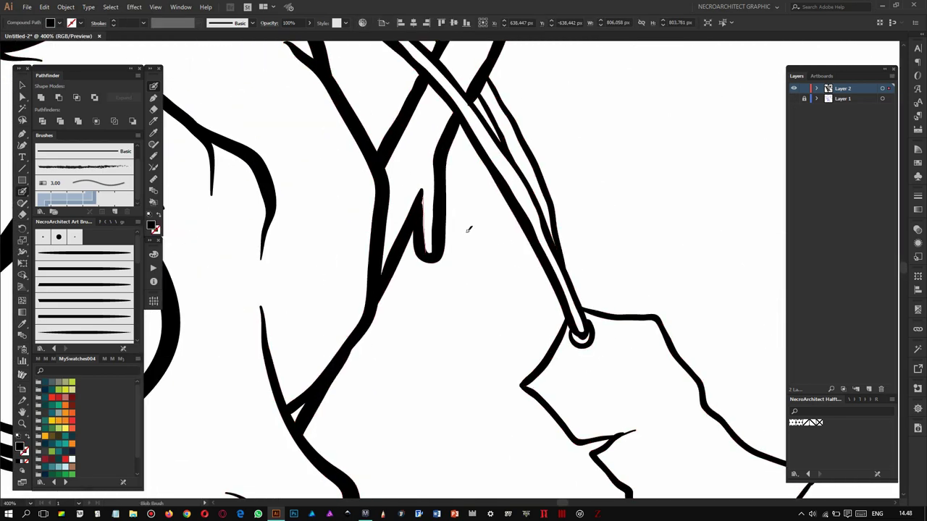
{"action": "scroll", "coordinate": [465, 228], "scroll_direction": "up", "scroll_amount": 3}
{"action": "scroll", "coordinate": [474, 143], "scroll_direction": "down", "scroll_amount": 1}
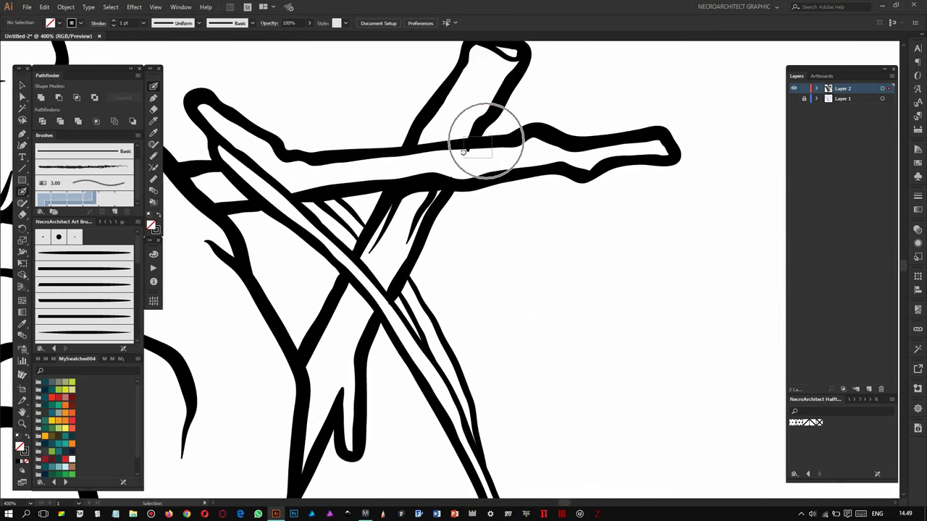
{"action": "scroll", "coordinate": [506, 108], "scroll_direction": "down", "scroll_amount": 2}
{"action": "scroll", "coordinate": [435, 152], "scroll_direction": "down", "scroll_amount": 2}
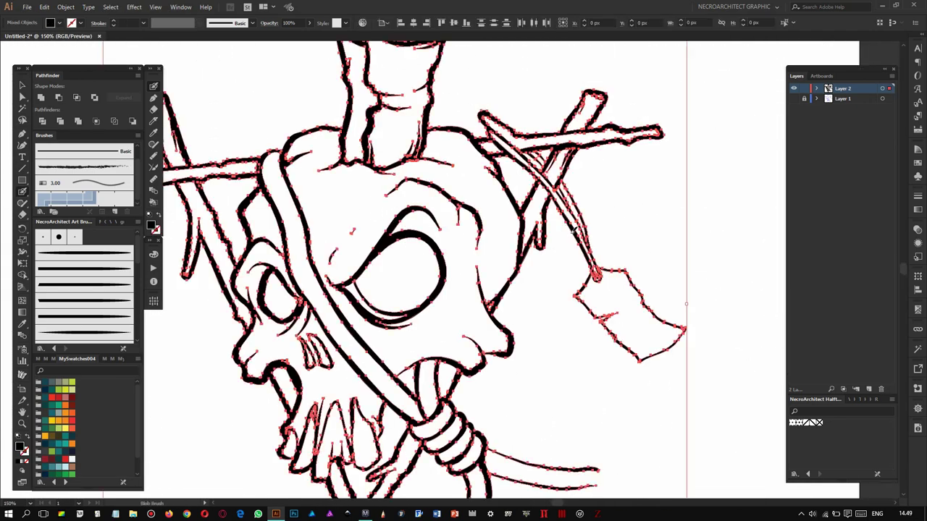
{"action": "scroll", "coordinate": [405, 210], "scroll_direction": "up", "scroll_amount": 1}
{"action": "scroll", "coordinate": [347, 283], "scroll_direction": "up", "scroll_amount": 2}
{"action": "left_click_drag", "start_coordinate": [354, 283], "coordinate": [381, 260]}
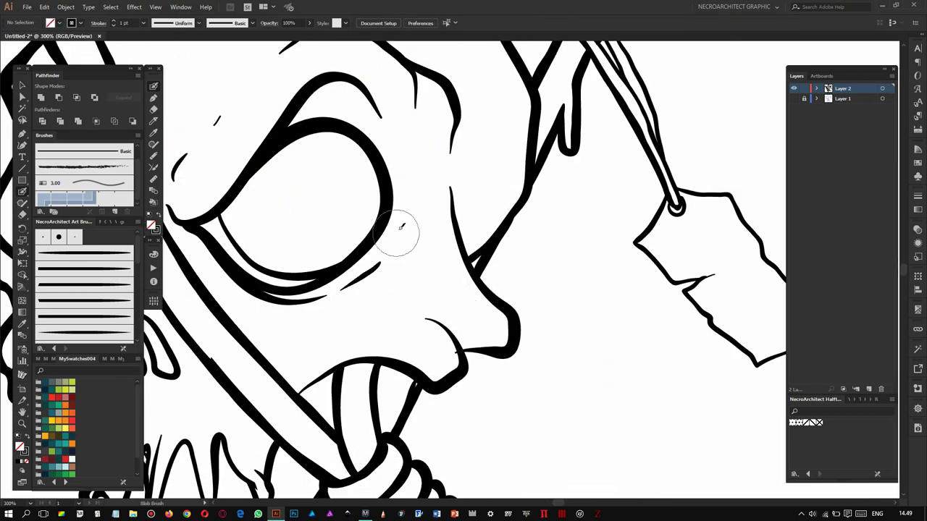
{"action": "scroll", "coordinate": [290, 193], "scroll_direction": "left", "scroll_amount": 3}
{"action": "mouse_move", "coordinate": [332, 124]}
{"action": "left_mouse_down"}
{"action": "mouse_move", "coordinate": [289, 189]}
{"action": "mouse_move", "coordinate": [298, 233]}
{"action": "left_mouse_up"}
Pan around the skull, reselect the Blob Brush with Shift+B and bring the upper skull into view.
{"action": "scroll", "coordinate": [362, 217], "scroll_direction": "left", "scroll_amount": 4}
{"action": "scroll", "coordinate": [449, 185], "scroll_direction": "left", "scroll_amount": 3}
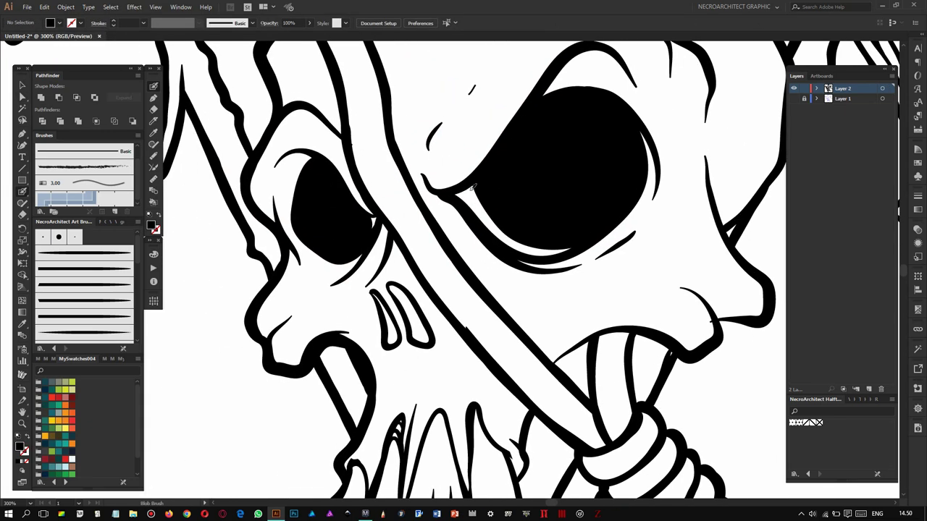
{"action": "scroll", "coordinate": [395, 239], "scroll_direction": "right", "scroll_amount": 3}
{"action": "scroll", "coordinate": [381, 330], "scroll_direction": "left", "scroll_amount": 3}
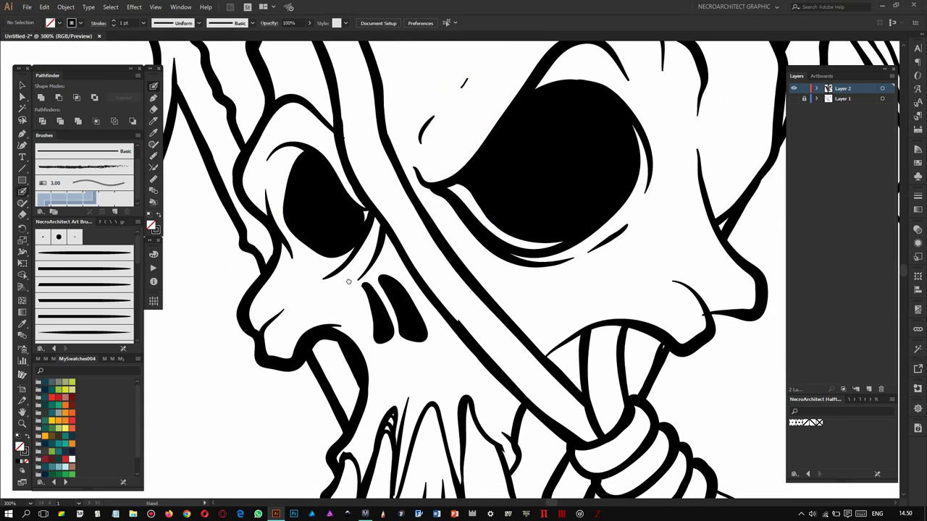
{"action": "scroll", "coordinate": [394, 286], "scroll_direction": "down", "scroll_amount": 2}
{"action": "scroll", "coordinate": [420, 275], "scroll_direction": "down", "scroll_amount": 2}
{"action": "scroll", "coordinate": [434, 264], "scroll_direction": "left", "scroll_amount": 2}
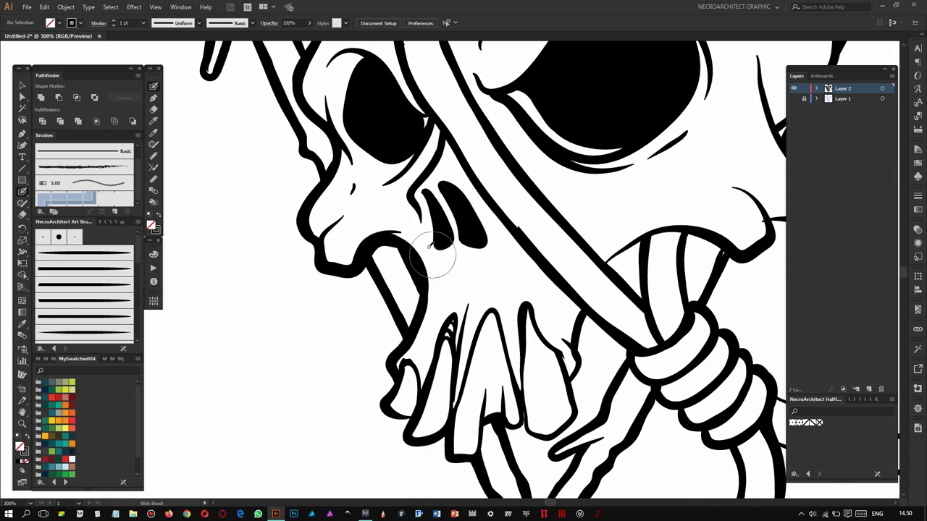
{"action": "scroll", "coordinate": [434, 264], "scroll_direction": "down", "scroll_amount": 2}
{"action": "scroll", "coordinate": [426, 272], "scroll_direction": "down", "scroll_amount": 1}
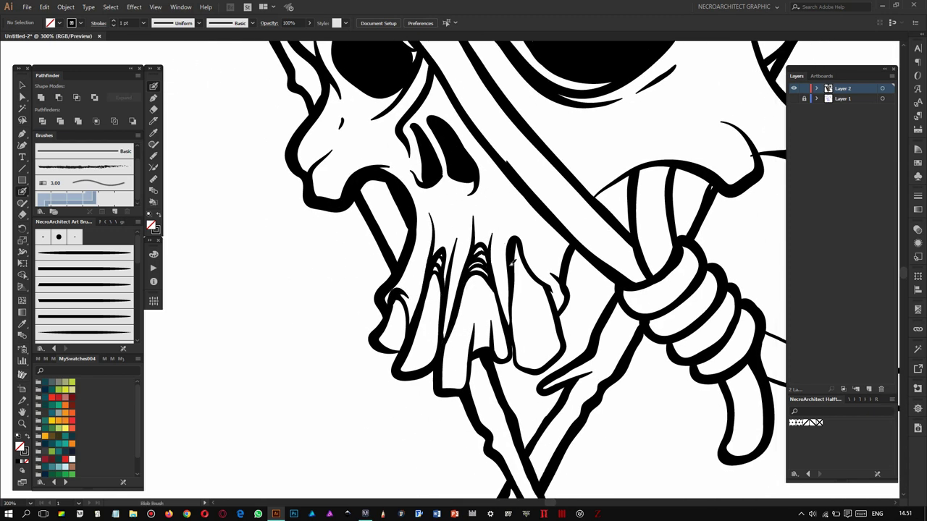
{"action": "scroll", "coordinate": [508, 240], "scroll_direction": "down", "scroll_amount": 2}
{"action": "scroll", "coordinate": [509, 232], "scroll_direction": "right", "scroll_amount": 1}
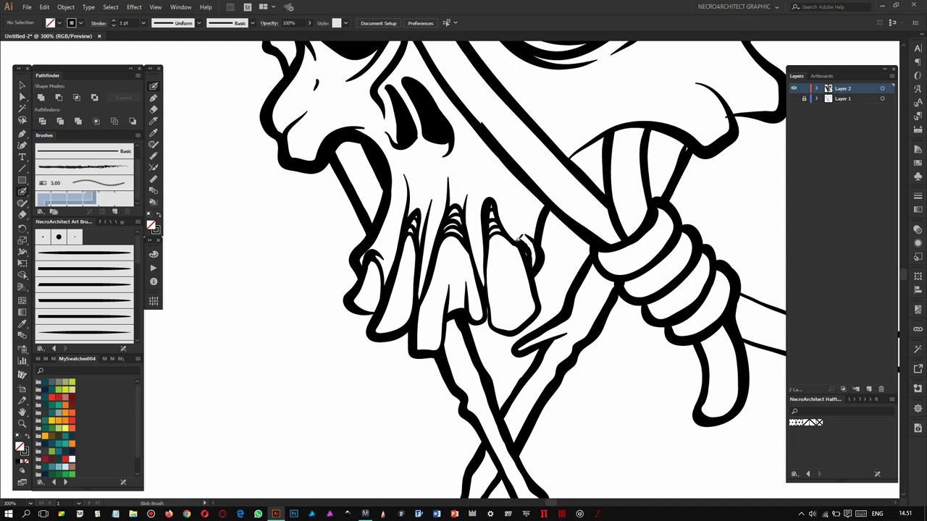
{"action": "key", "text": "shift+b"}
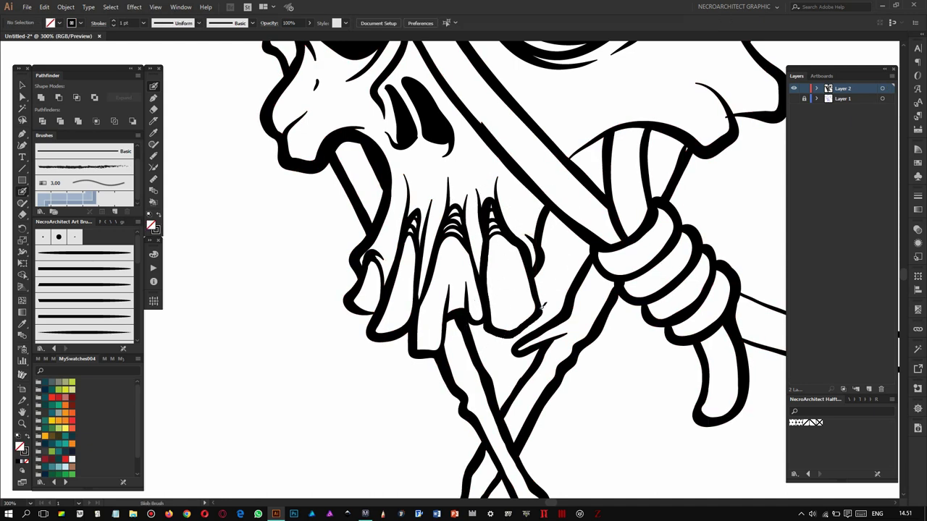
{"action": "left_click_drag", "start_coordinate": [469, 316], "coordinate": [317, 459]}
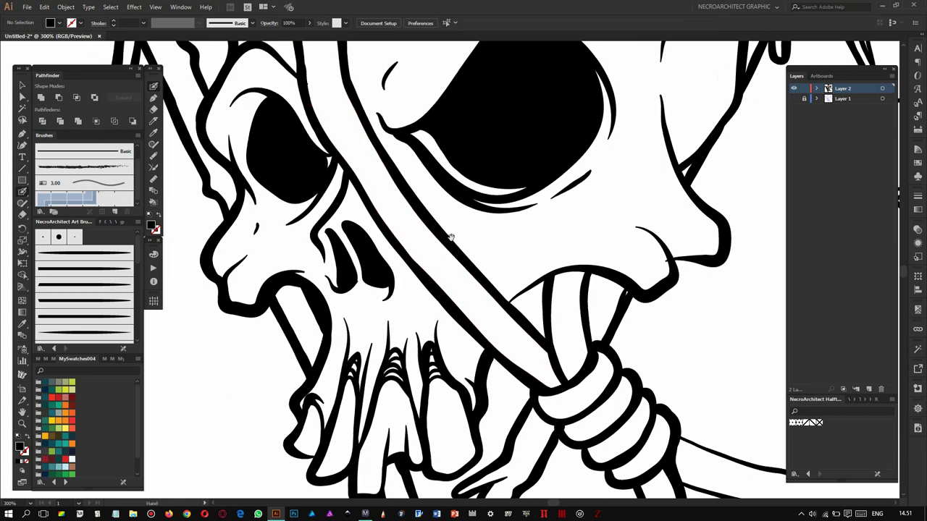
Hatch the rope that hangs across the crossed sticks below the eye socket.
{"action": "left_click_drag", "start_coordinate": [283, 161], "coordinate": [414, 241]}
{"action": "left_click_drag", "start_coordinate": [387, 171], "coordinate": [384, 282]}
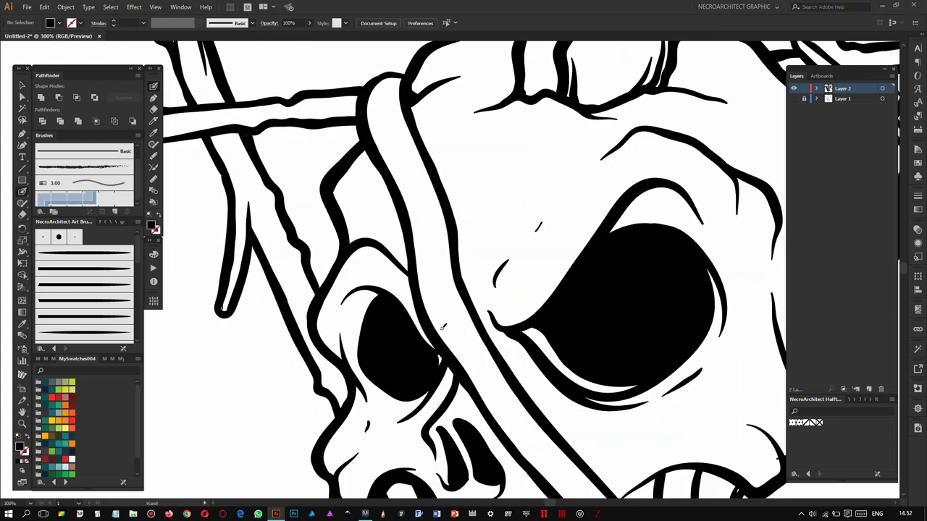
{"action": "left_click_drag", "start_coordinate": [500, 318], "coordinate": [478, 246]}
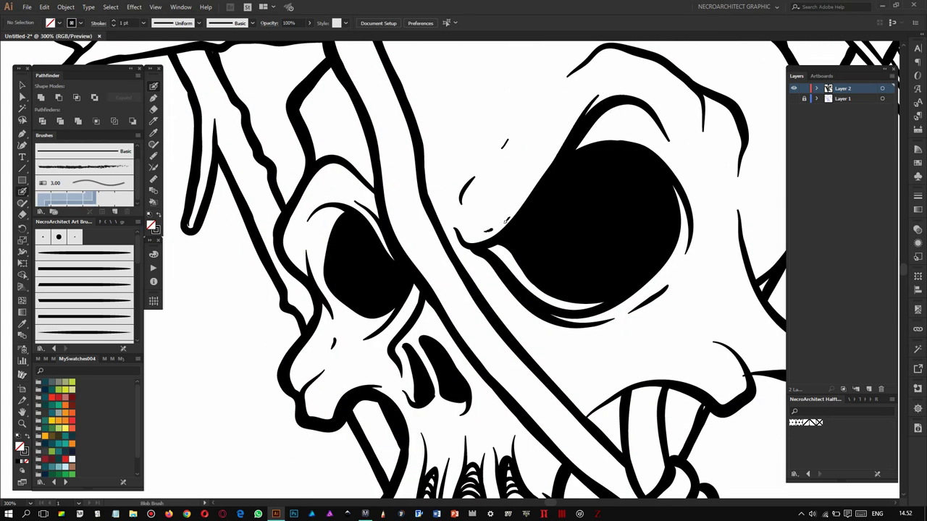
{"action": "left_click_drag", "start_coordinate": [507, 123], "coordinate": [420, 239]}
{"action": "left_click_drag", "start_coordinate": [529, 173], "coordinate": [542, 242]}
{"action": "mouse_move", "coordinate": [483, 79]}
{"action": "left_mouse_down"}
{"action": "mouse_move", "coordinate": [548, 227]}
{"action": "mouse_move", "coordinate": [524, 120]}
{"action": "mouse_move", "coordinate": [548, 124]}
{"action": "left_mouse_up"}
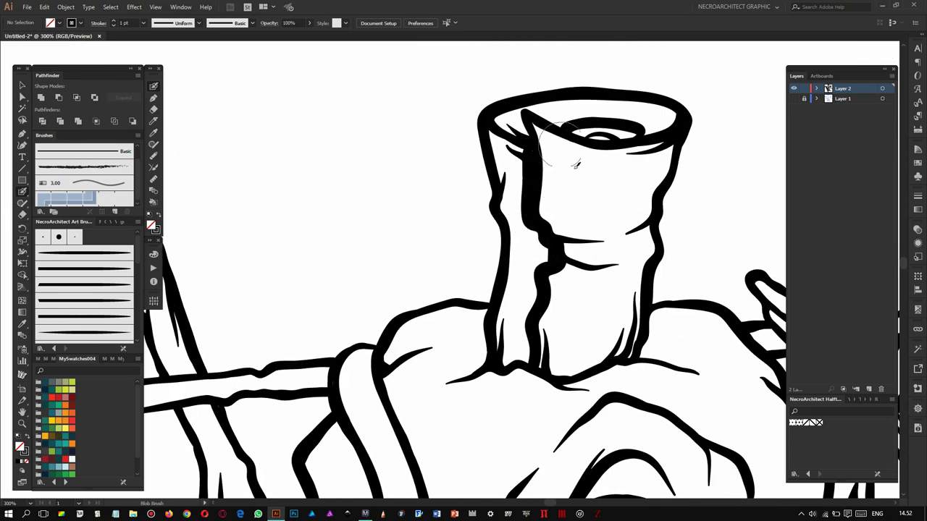
{"action": "left_click_drag", "start_coordinate": [623, 376], "coordinate": [480, 231]}
{"action": "left_click_drag", "start_coordinate": [553, 149], "coordinate": [527, 162]}
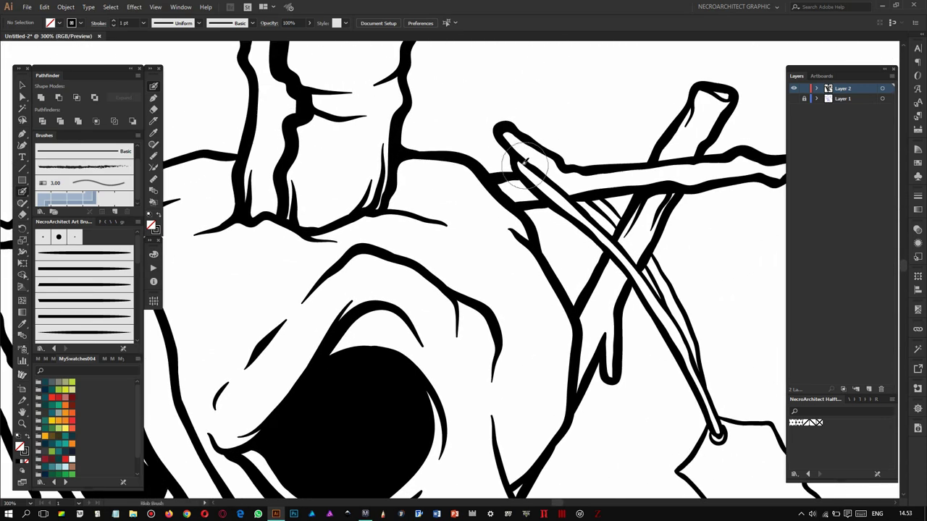
{"action": "mouse_move", "coordinate": [559, 190]}
{"action": "left_mouse_down"}
{"action": "mouse_move", "coordinate": [610, 229]}
{"action": "mouse_move", "coordinate": [572, 211]}
{"action": "left_mouse_up"}
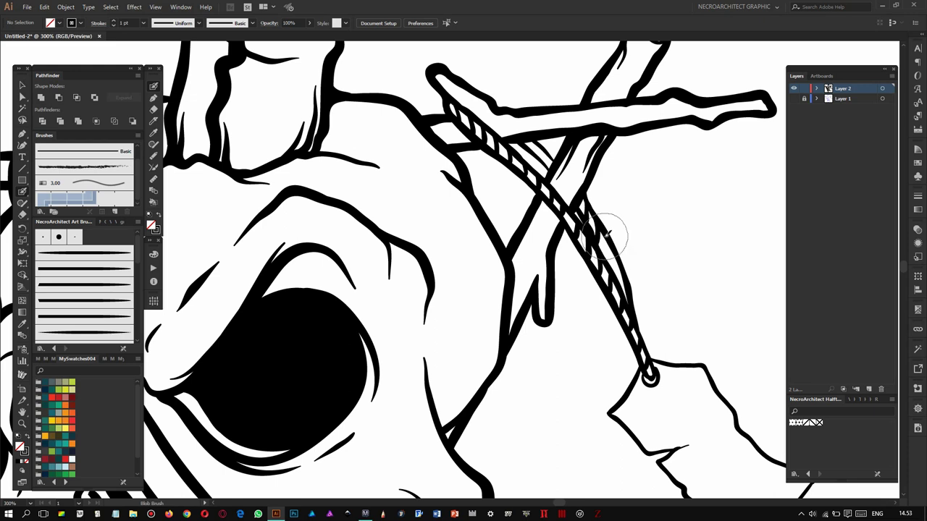
Thicken the tag's lower and right outline with Blob Brush ink.
{"action": "left_click_drag", "start_coordinate": [620, 275], "coordinate": [652, 343]}
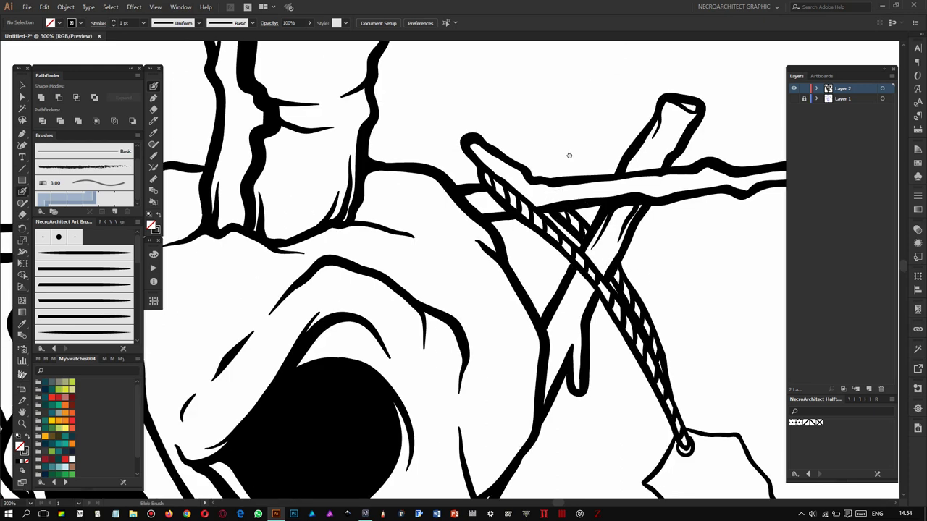
{"action": "left_click_drag", "start_coordinate": [585, 190], "coordinate": [511, 135]}
{"action": "mouse_move", "coordinate": [519, 218]}
{"action": "left_mouse_down"}
{"action": "mouse_move", "coordinate": [528, 227]}
{"action": "mouse_move", "coordinate": [502, 197]}
{"action": "left_mouse_up"}
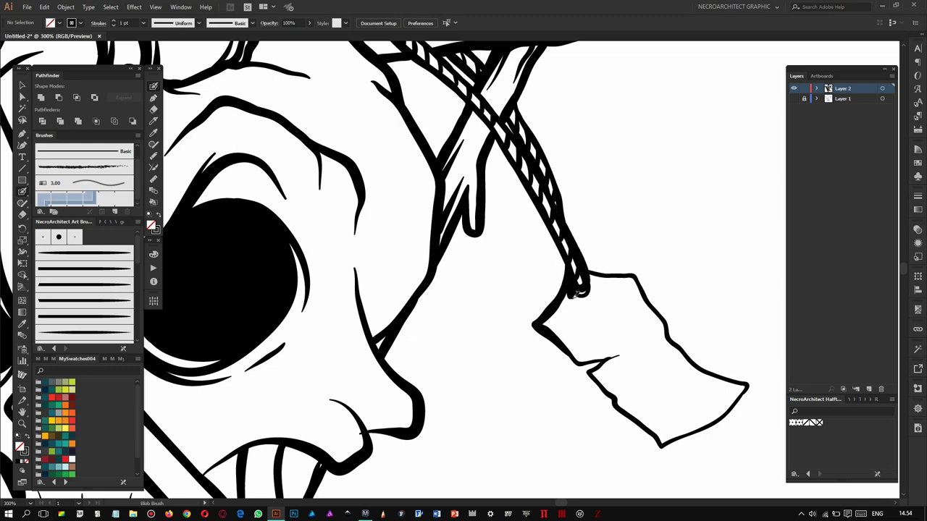
{"action": "left_click_drag", "start_coordinate": [579, 286], "coordinate": [510, 196]}
{"action": "left_click_drag", "start_coordinate": [549, 269], "coordinate": [611, 269]}
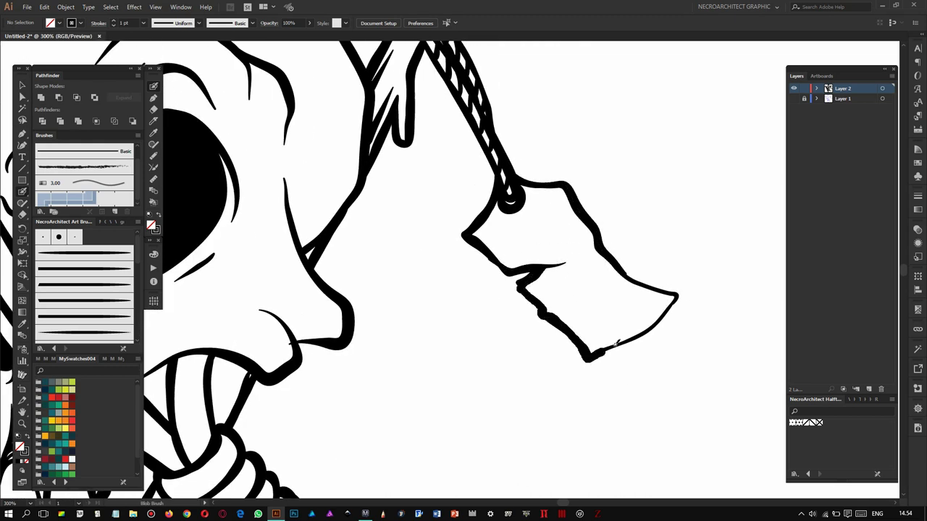
Add a rope strand between the teeth and knot, and fill the strap-tip notch.
{"action": "key", "text": "ctrl+0"}
{"action": "scroll", "coordinate": [504, 250], "scroll_direction": "up", "scroll_amount": 5}
{"action": "left_click_drag", "start_coordinate": [474, 249], "coordinate": [498, 263]}
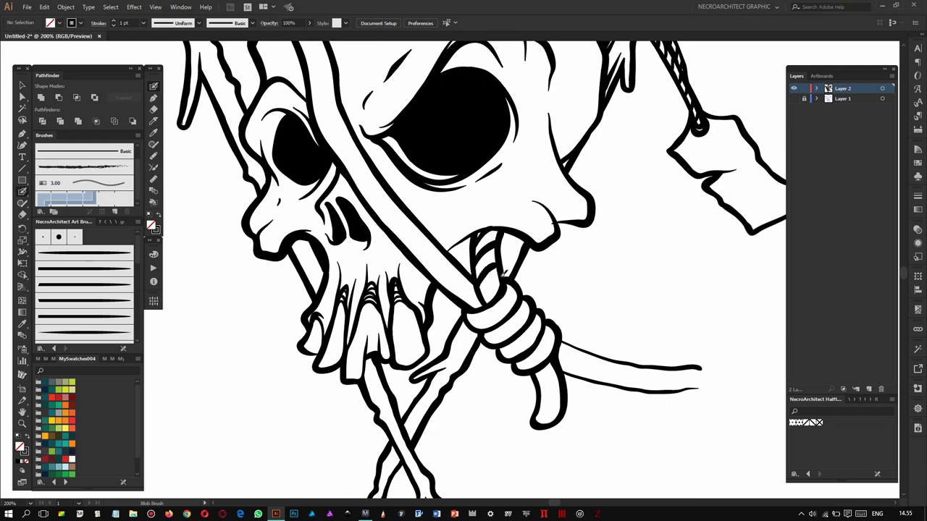
{"action": "scroll", "coordinate": [483, 305], "scroll_direction": "down", "scroll_amount": 2}
{"action": "scroll", "coordinate": [484, 304], "scroll_direction": "down", "scroll_amount": 2}
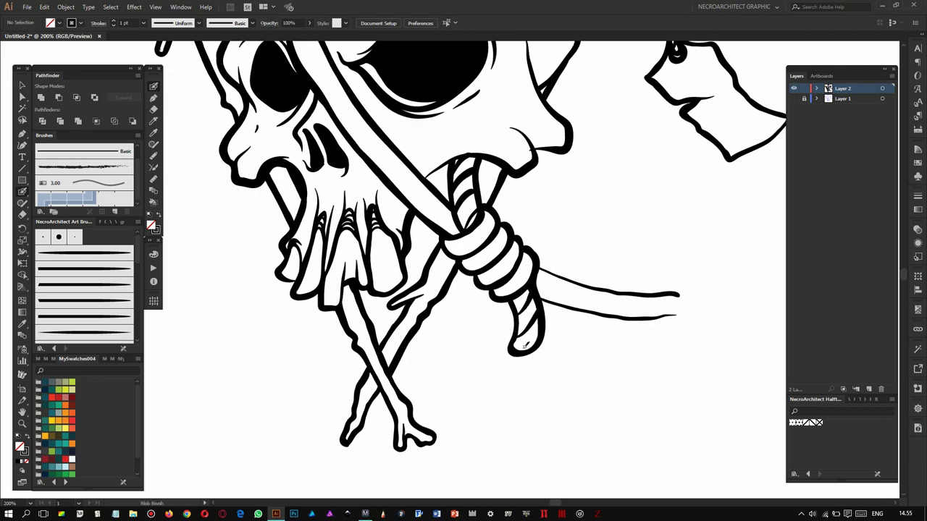
{"action": "scroll", "coordinate": [399, 238], "scroll_direction": "up", "scroll_amount": 5}
{"action": "mouse_move", "coordinate": [346, 134]}
{"action": "left_mouse_down"}
{"action": "mouse_move", "coordinate": [340, 112]}
{"action": "mouse_move", "coordinate": [378, 174]}
{"action": "left_mouse_up"}
Redraw the rope tail thicker with a rounded end.
{"action": "scroll", "coordinate": [365, 242], "scroll_direction": "down", "scroll_amount": 3}
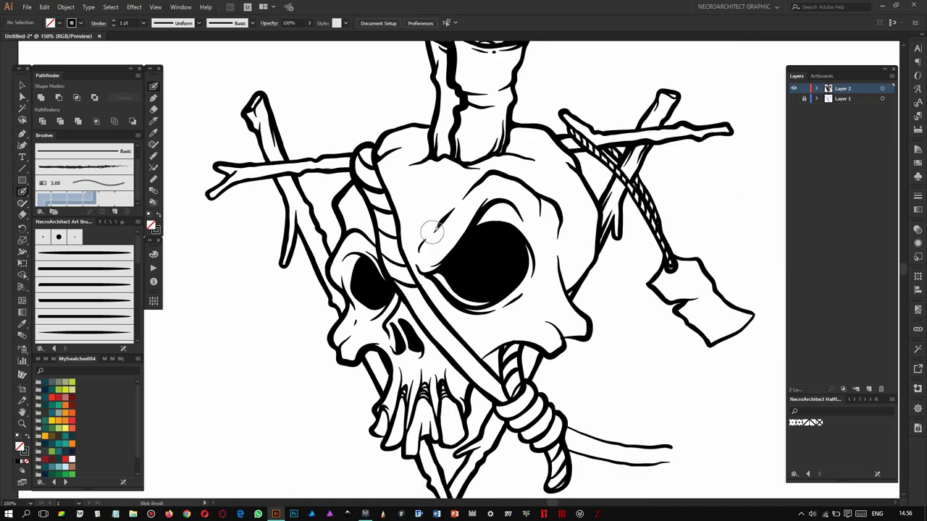
{"action": "scroll", "coordinate": [366, 242], "scroll_direction": "down", "scroll_amount": 3}
{"action": "scroll", "coordinate": [482, 206], "scroll_direction": "up", "scroll_amount": 6}
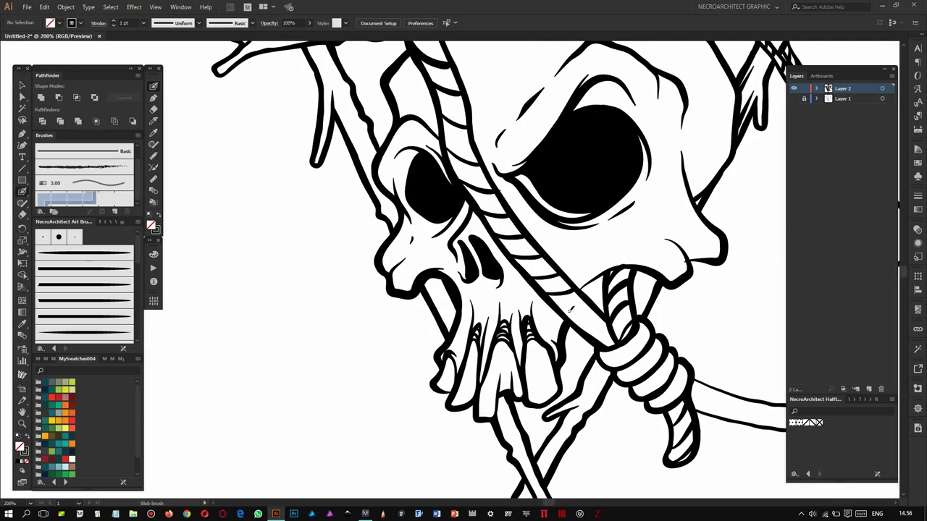
{"action": "scroll", "coordinate": [489, 250], "scroll_direction": "down", "scroll_amount": 2}
{"action": "scroll", "coordinate": [377, 250], "scroll_direction": "right", "scroll_amount": 5}
{"action": "scroll", "coordinate": [395, 265], "scroll_direction": "down", "scroll_amount": 1}
{"action": "scroll", "coordinate": [395, 265], "scroll_direction": "right", "scroll_amount": 1}
{"action": "mouse_move", "coordinate": [467, 318]}
{"action": "left_mouse_down"}
{"action": "mouse_move", "coordinate": [616, 330]}
{"action": "mouse_move", "coordinate": [472, 304]}
{"action": "left_mouse_up"}
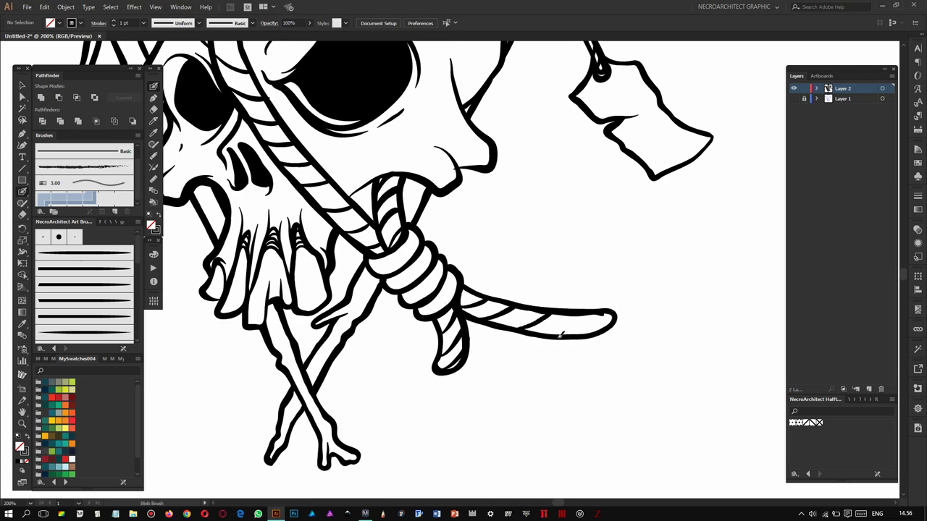
Ink a heavier stroke along the top curve of the skull.
{"action": "scroll", "coordinate": [563, 253], "scroll_direction": "up", "scroll_amount": 5}
{"action": "scroll", "coordinate": [562, 253], "scroll_direction": "left", "scroll_amount": 3}
{"action": "scroll", "coordinate": [449, 210], "scroll_direction": "left", "scroll_amount": 3}
{"action": "scroll", "coordinate": [409, 181], "scroll_direction": "left", "scroll_amount": 2}
{"action": "scroll", "coordinate": [409, 181], "scroll_direction": "up", "scroll_amount": 1}
{"action": "left_click_drag", "start_coordinate": [484, 136], "coordinate": [545, 116]}
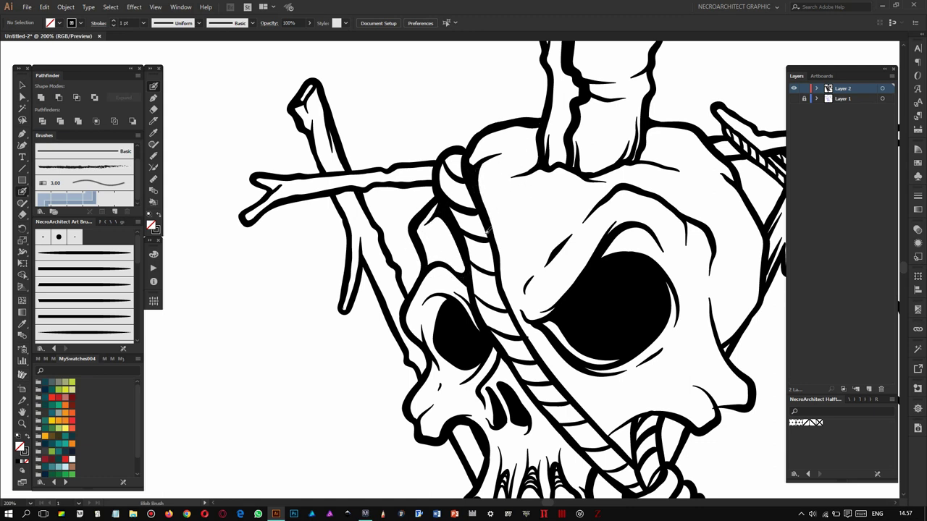
Pan around the artwork to check the rest of the skull.
{"action": "scroll", "coordinate": [487, 233], "scroll_direction": "down", "scroll_amount": 1}
{"action": "scroll", "coordinate": [487, 233], "scroll_direction": "right", "scroll_amount": 1}
{"action": "scroll", "coordinate": [487, 223], "scroll_direction": "down", "scroll_amount": 1}
{"action": "scroll", "coordinate": [486, 224], "scroll_direction": "right", "scroll_amount": 1}
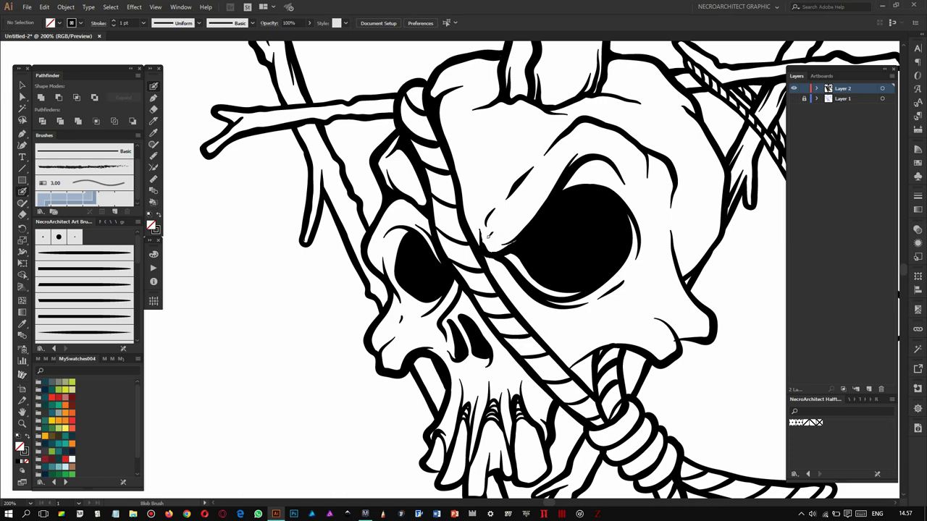
{"action": "scroll", "coordinate": [544, 310], "scroll_direction": "down", "scroll_amount": 2}
{"action": "scroll", "coordinate": [544, 309], "scroll_direction": "right", "scroll_amount": 1}
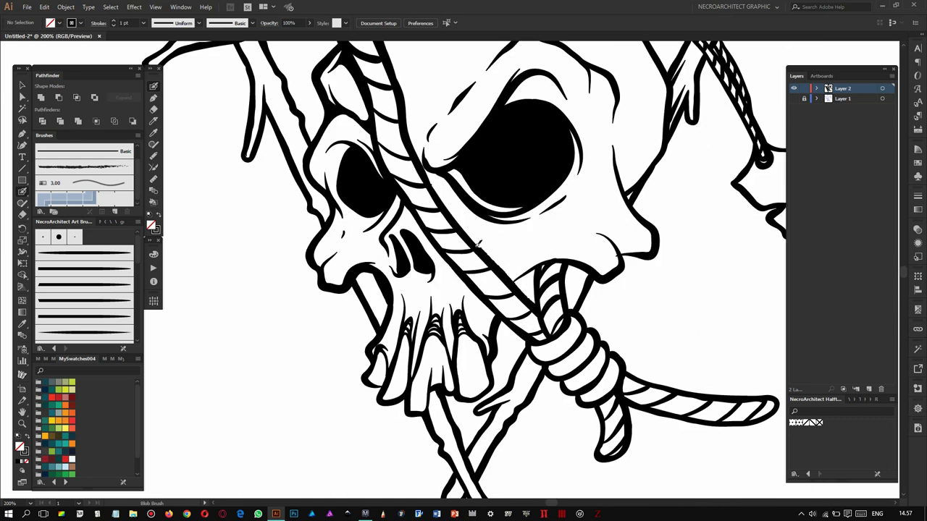
{"action": "scroll", "coordinate": [445, 210], "scroll_direction": "up", "scroll_amount": 1}
{"action": "scroll", "coordinate": [445, 210], "scroll_direction": "left", "scroll_amount": 1}
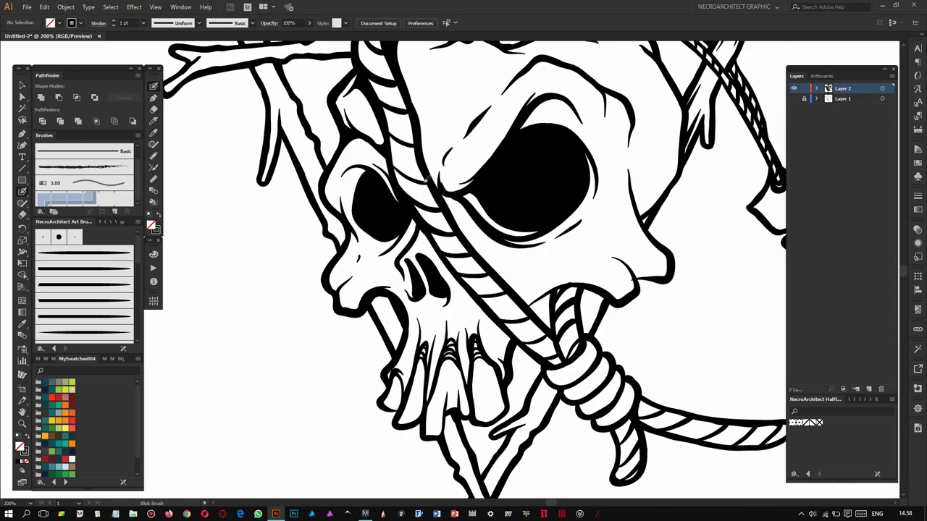
{"action": "scroll", "coordinate": [429, 175], "scroll_direction": "up", "scroll_amount": 1}
{"action": "scroll", "coordinate": [463, 218], "scroll_direction": "right", "scroll_amount": 2}
{"action": "scroll", "coordinate": [505, 281], "scroll_direction": "down", "scroll_amount": 1}
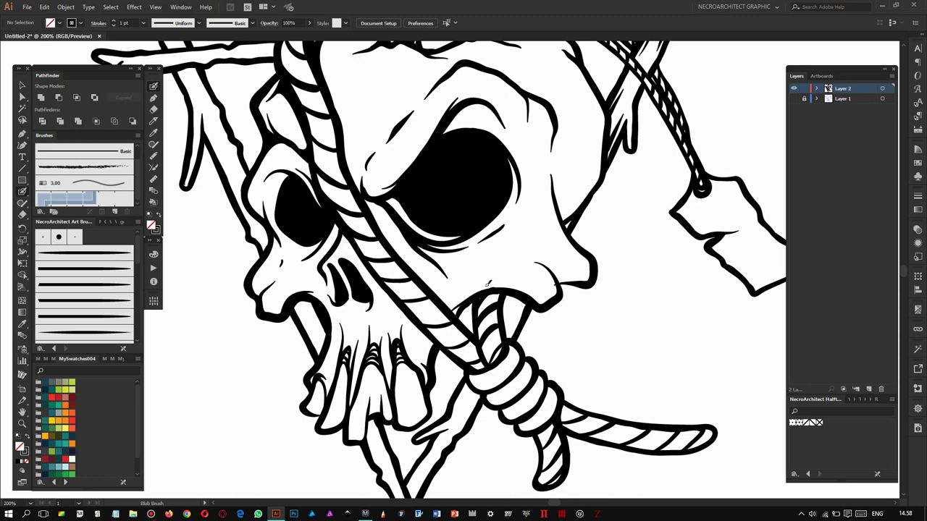
{"action": "scroll", "coordinate": [482, 299], "scroll_direction": "down", "scroll_amount": 1}
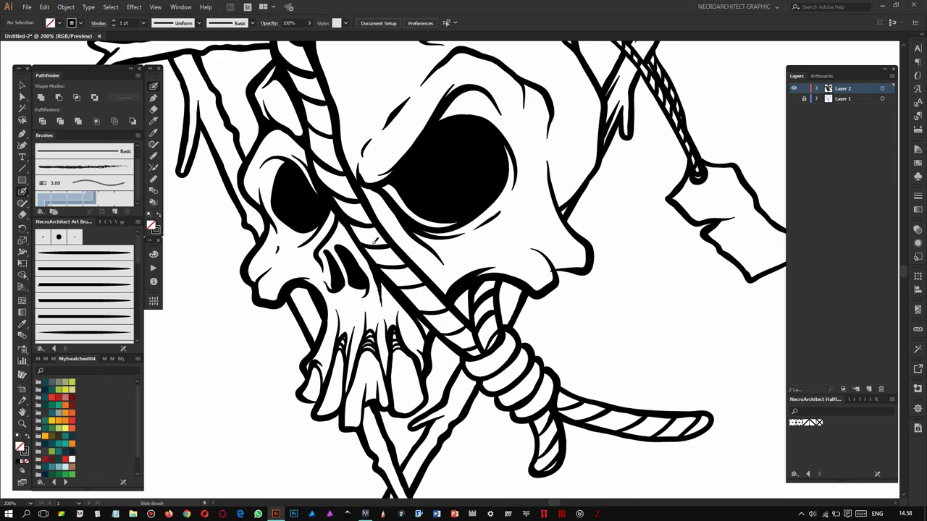
{"action": "left_click_drag", "start_coordinate": [361, 176], "coordinate": [407, 229]}
{"action": "scroll", "coordinate": [437, 227], "scroll_direction": "left", "scroll_amount": 1}
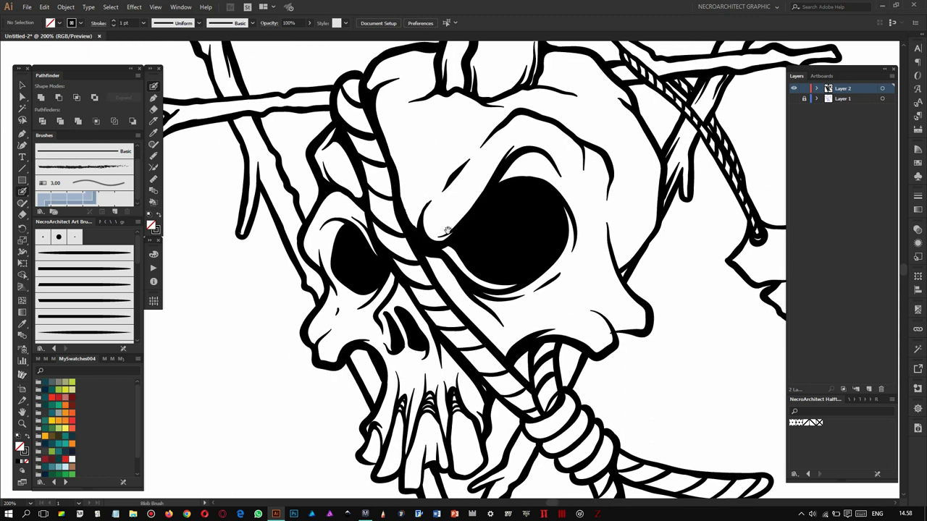
{"action": "scroll", "coordinate": [415, 225], "scroll_direction": "down", "scroll_amount": 2}
Set the Eraser size and carve concentric white arcs into both eye sockets.
{"action": "key", "text": "shift+e"}
{"action": "key", "text": "Return"}
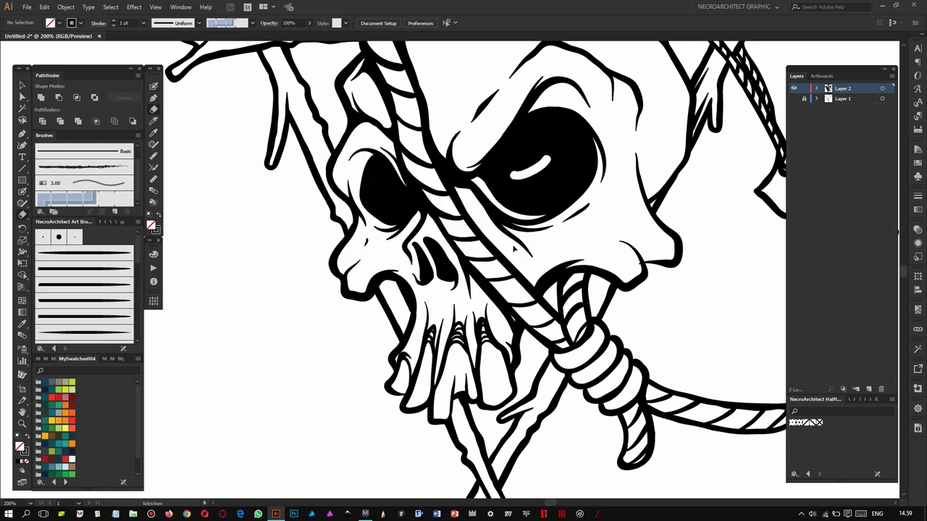
{"action": "left_click", "coordinate": [463, 274]}
{"action": "left_click_drag", "start_coordinate": [370, 172], "coordinate": [391, 215]}
{"action": "left_click_drag", "start_coordinate": [490, 177], "coordinate": [558, 206]}
{"action": "mouse_move", "coordinate": [578, 128]}
{"action": "left_mouse_down"}
{"action": "mouse_move", "coordinate": [579, 188]}
{"action": "mouse_move", "coordinate": [562, 132]}
{"action": "left_mouse_up"}
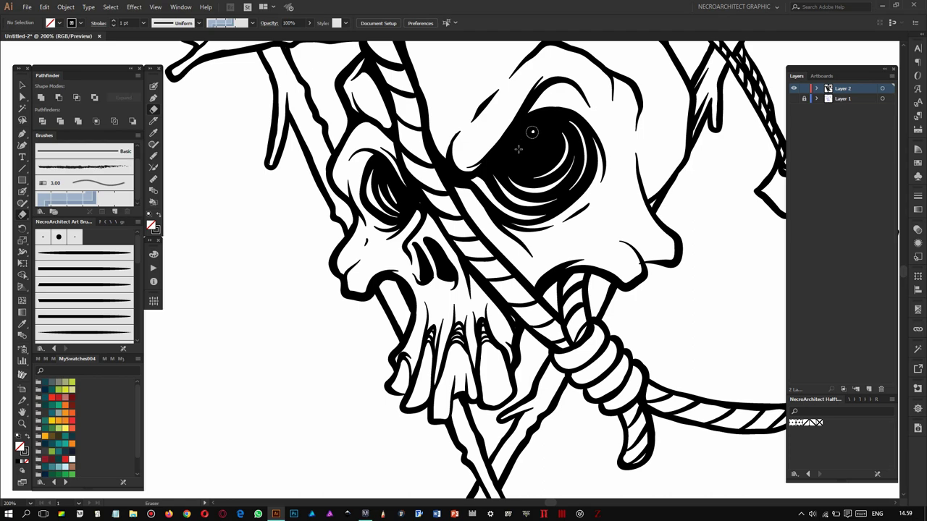
Carve white strokes into the skull's nostrils.
{"action": "key", "text": "ctrl+plus"}
{"action": "left_click_drag", "start_coordinate": [347, 246], "coordinate": [361, 311]}
{"action": "left_click_drag", "start_coordinate": [377, 239], "coordinate": [406, 297]}
{"action": "left_click_drag", "start_coordinate": [398, 250], "coordinate": [416, 304]}
{"action": "scroll", "coordinate": [375, 190], "scroll_direction": "down", "scroll_amount": 1}
Review the whole drawing and prepare a new Layer 3 for brush hatching.
{"action": "key", "text": "ctrl+minus"}
{"action": "key", "text": "ctrl+l"}
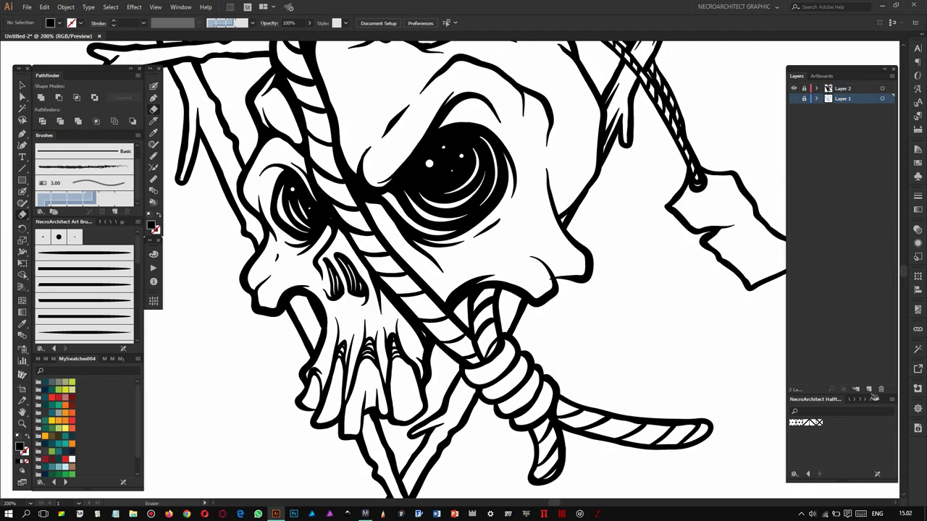
{"action": "key", "text": "b"}
{"action": "key", "text": "ctrl+plus"}
Draw fine 0.5 pt hatch strokes on the rope tail.
{"action": "left_click_drag", "start_coordinate": [306, 250], "coordinate": [401, 442]}
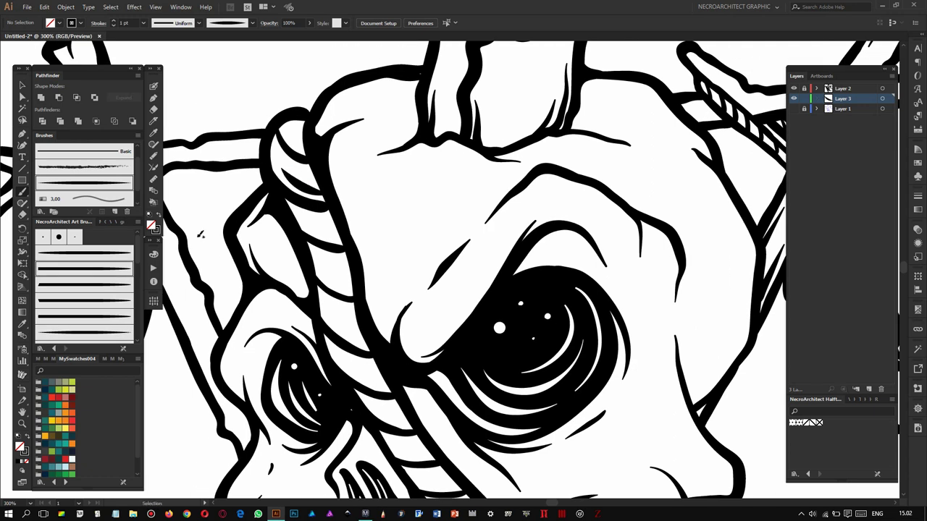
{"action": "mouse_move", "coordinate": [284, 163]}
{"action": "left_mouse_down"}
{"action": "mouse_move", "coordinate": [291, 170]}
{"action": "mouse_move", "coordinate": [287, 155]}
{"action": "left_mouse_up"}
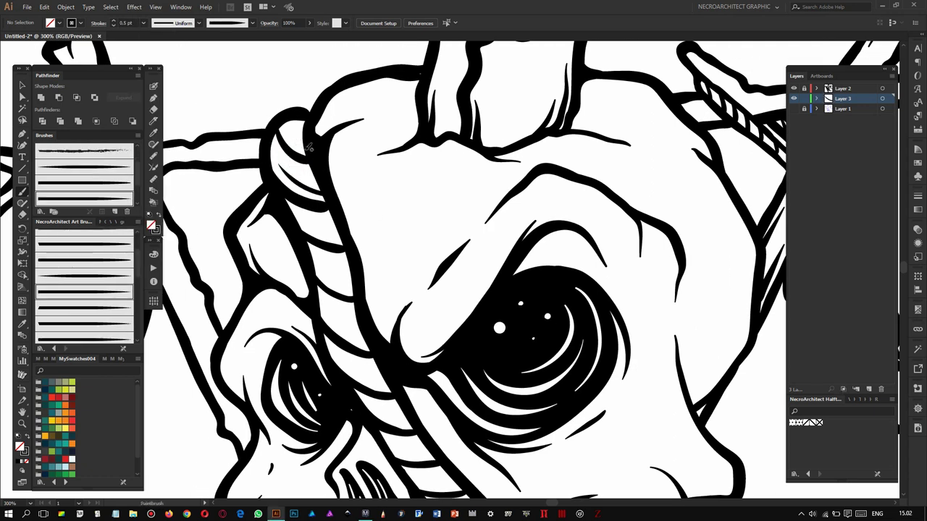
{"action": "scroll", "coordinate": [309, 147], "scroll_direction": "down", "scroll_amount": 1}
{"action": "scroll", "coordinate": [313, 221], "scroll_direction": "down", "scroll_amount": 1}
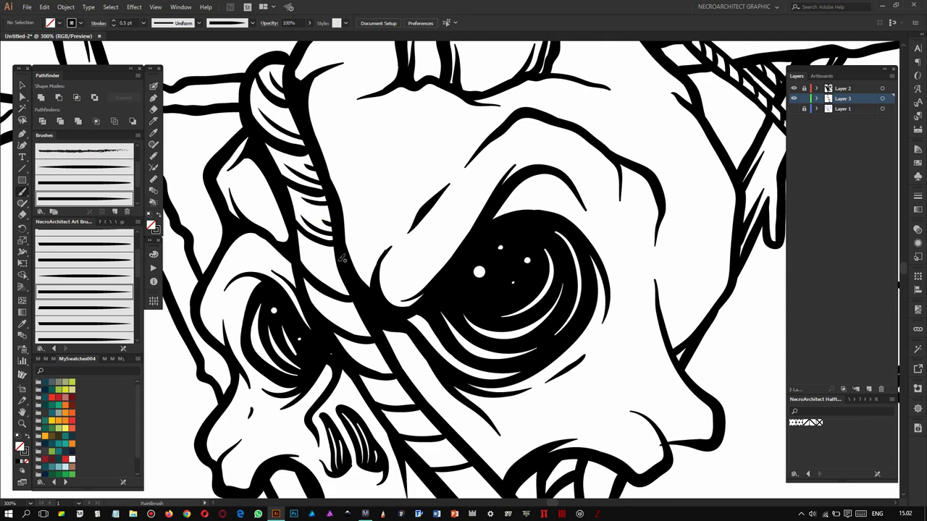
{"action": "scroll", "coordinate": [391, 199], "scroll_direction": "down", "scroll_amount": 1}
{"action": "scroll", "coordinate": [405, 217], "scroll_direction": "left", "scroll_amount": 2}
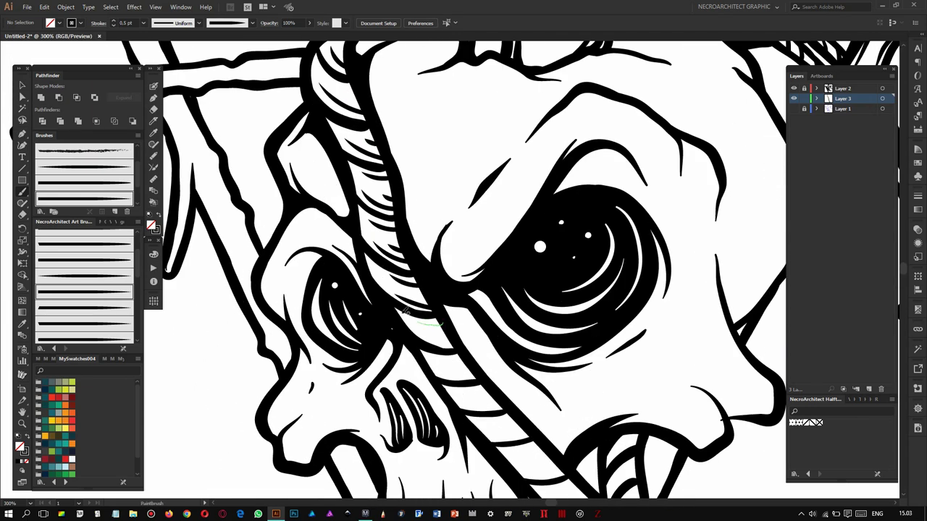
{"action": "scroll", "coordinate": [415, 229], "scroll_direction": "down", "scroll_amount": 1}
{"action": "scroll", "coordinate": [434, 268], "scroll_direction": "down", "scroll_amount": 1}
{"action": "scroll", "coordinate": [435, 268], "scroll_direction": "right", "scroll_amount": 1}
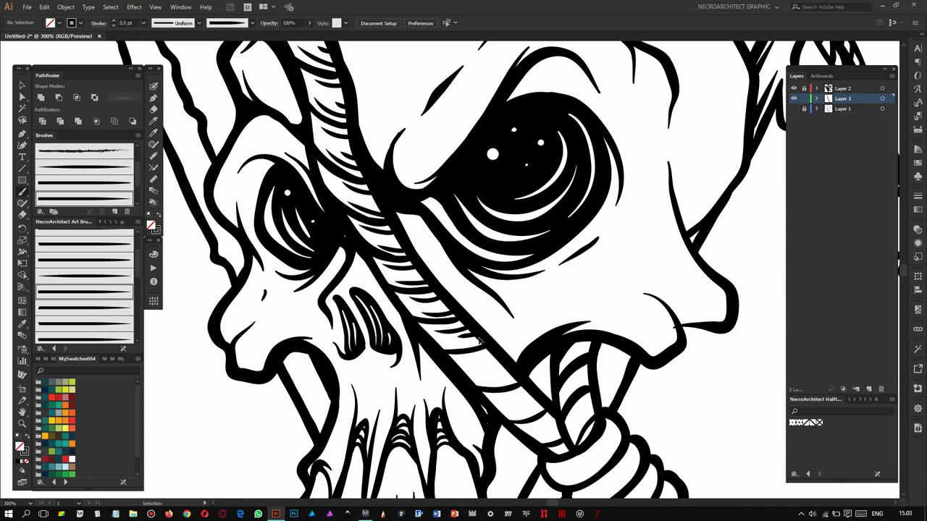
{"action": "scroll", "coordinate": [478, 338], "scroll_direction": "down", "scroll_amount": 2}
{"action": "scroll", "coordinate": [500, 333], "scroll_direction": "down", "scroll_amount": 2}
Add fine crease strokes along the nostril edge, nose bridge and cheek.
{"action": "scroll", "coordinate": [481, 279], "scroll_direction": "right", "scroll_amount": 1}
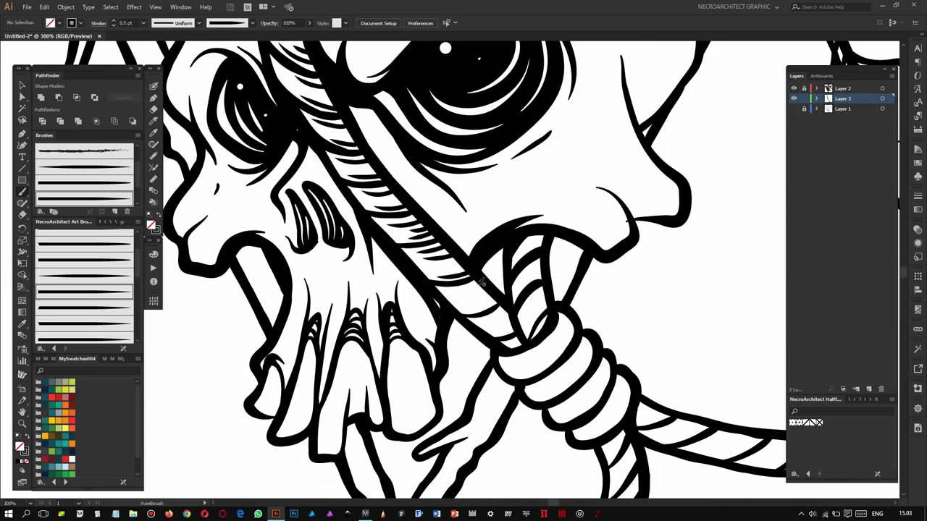
{"action": "scroll", "coordinate": [507, 313], "scroll_direction": "down", "scroll_amount": 2}
{"action": "scroll", "coordinate": [479, 362], "scroll_direction": "right", "scroll_amount": 1}
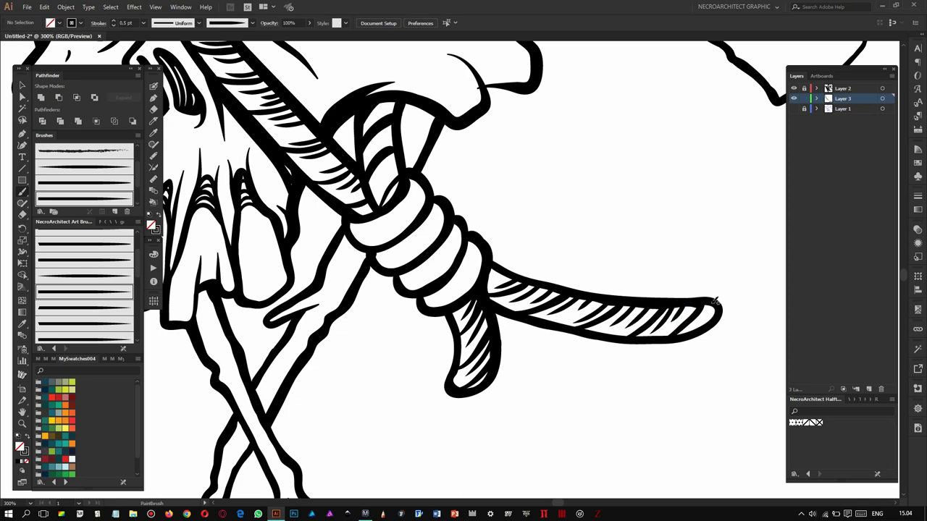
{"action": "scroll", "coordinate": [717, 304], "scroll_direction": "down", "scroll_amount": 2}
{"action": "scroll", "coordinate": [688, 340], "scroll_direction": "up", "scroll_amount": 1}
{"action": "scroll", "coordinate": [543, 253], "scroll_direction": "up", "scroll_amount": 2}
{"action": "scroll", "coordinate": [507, 189], "scroll_direction": "down", "scroll_amount": 1}
{"action": "scroll", "coordinate": [521, 254], "scroll_direction": "up", "scroll_amount": 2}
{"action": "scroll", "coordinate": [538, 260], "scroll_direction": "up", "scroll_amount": 1}
{"action": "left_click_drag", "start_coordinate": [521, 211], "coordinate": [550, 249]}
{"action": "scroll", "coordinate": [548, 257], "scroll_direction": "up", "scroll_amount": 1}
{"action": "mouse_move", "coordinate": [530, 166]}
{"action": "left_mouse_down"}
{"action": "mouse_move", "coordinate": [527, 214]}
{"action": "mouse_move", "coordinate": [453, 247]}
{"action": "left_mouse_up"}
Add an extended ink stroke above the eye.
{"action": "left_click_drag", "start_coordinate": [539, 239], "coordinate": [554, 254]}
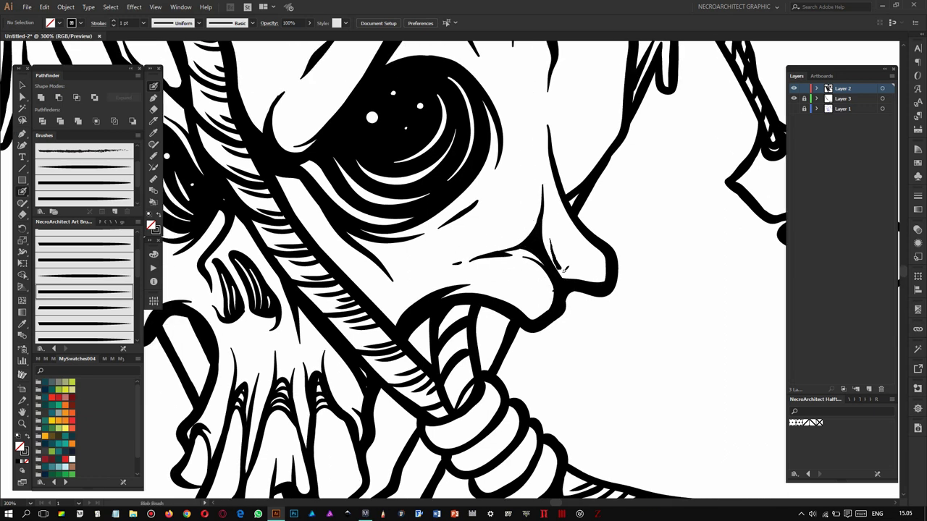
{"action": "scroll", "coordinate": [647, 227], "scroll_direction": "up", "scroll_amount": 5}
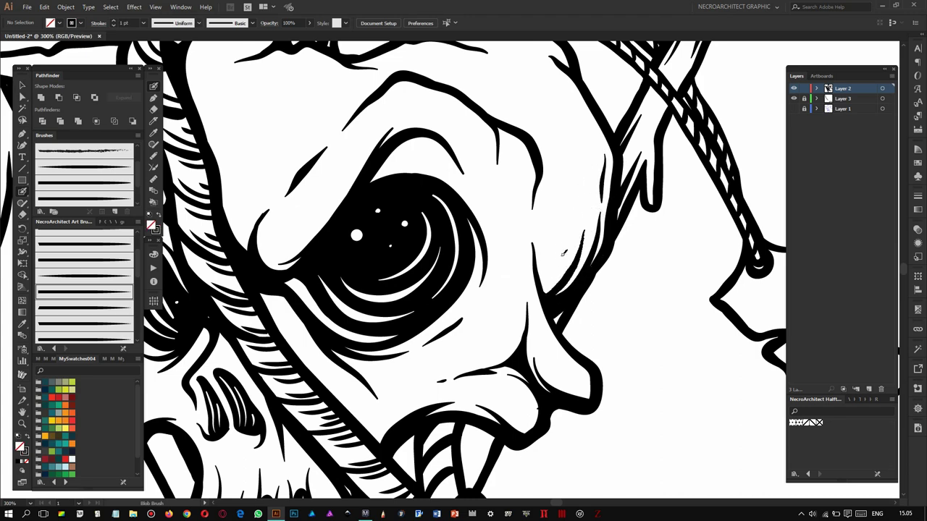
{"action": "left_click_drag", "start_coordinate": [550, 260], "coordinate": [596, 296]}
{"action": "left_click_drag", "start_coordinate": [464, 201], "coordinate": [767, 263]}
Swap fill and stroke colours and ink extra strokes along the branch.
{"action": "key", "text": "shift+x"}
{"action": "key", "text": "shift+x"}
{"action": "left_click_drag", "start_coordinate": [418, 231], "coordinate": [337, 181]}
{"action": "left_click_drag", "start_coordinate": [449, 173], "coordinate": [219, 167]}
{"action": "left_click_drag", "start_coordinate": [456, 137], "coordinate": [353, 141]}
{"action": "scroll", "coordinate": [428, 148], "scroll_direction": "down", "scroll_amount": 1}
Thicken the upper-left branch's tip and left edge.
{"action": "left_click_drag", "start_coordinate": [529, 218], "coordinate": [431, 140]}
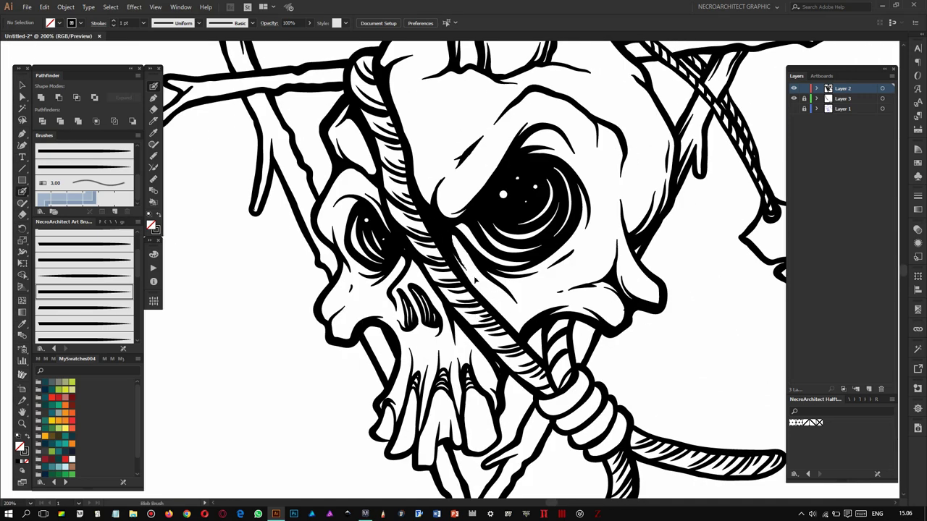
{"action": "mouse_move", "coordinate": [416, 269]}
{"action": "left_mouse_down"}
{"action": "mouse_move", "coordinate": [427, 225]}
{"action": "mouse_move", "coordinate": [387, 246]}
{"action": "left_mouse_up"}
{"action": "mouse_move", "coordinate": [376, 130]}
{"action": "left_mouse_down"}
{"action": "mouse_move", "coordinate": [373, 195]}
{"action": "mouse_move", "coordinate": [402, 159]}
{"action": "left_mouse_up"}
{"action": "mouse_move", "coordinate": [427, 250]}
{"action": "left_mouse_down"}
{"action": "mouse_move", "coordinate": [427, 279]}
{"action": "mouse_move", "coordinate": [418, 217]}
{"action": "left_mouse_up"}
{"action": "left_click_drag", "start_coordinate": [436, 279], "coordinate": [430, 239]}
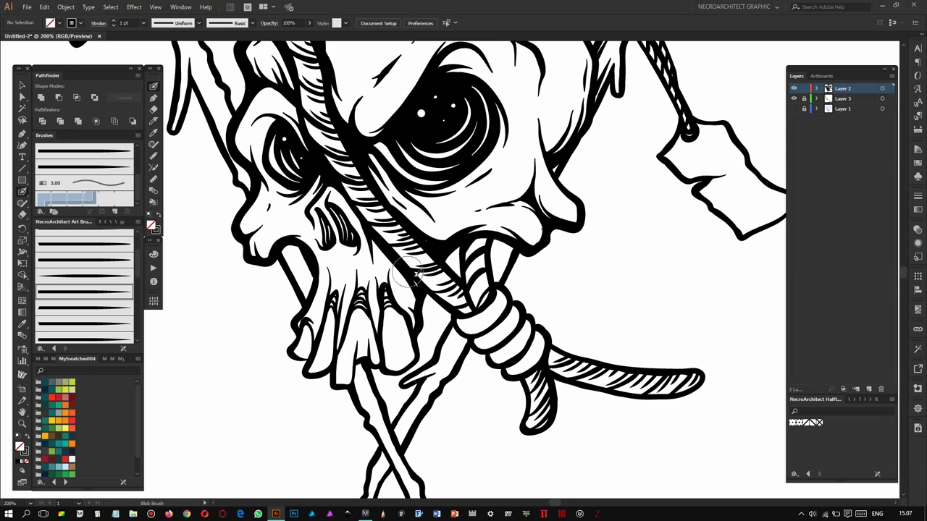
{"action": "scroll", "coordinate": [437, 210], "scroll_direction": "up", "scroll_amount": 2}
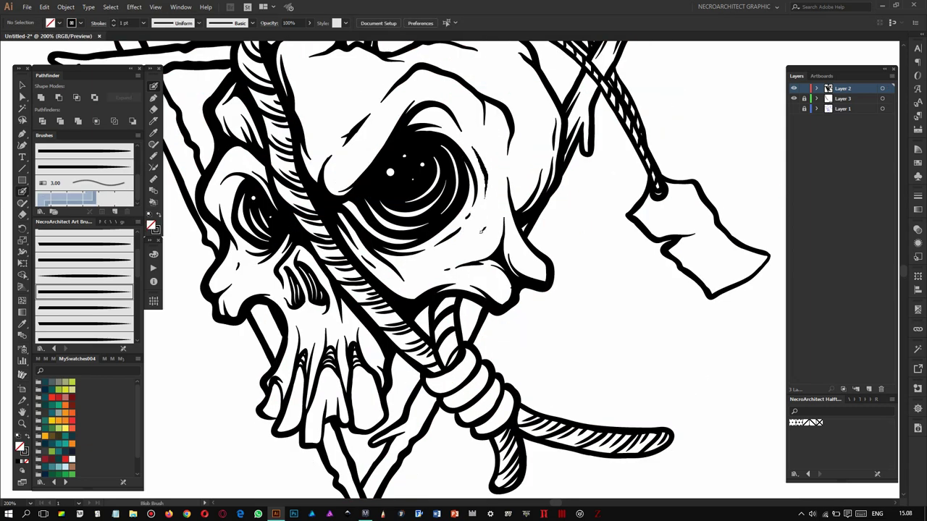
{"action": "scroll", "coordinate": [507, 165], "scroll_direction": "up", "scroll_amount": 2}
{"action": "mouse_move", "coordinate": [474, 124]}
{"action": "left_mouse_down"}
{"action": "mouse_move", "coordinate": [500, 143]}
{"action": "mouse_move", "coordinate": [479, 113]}
{"action": "left_mouse_up"}
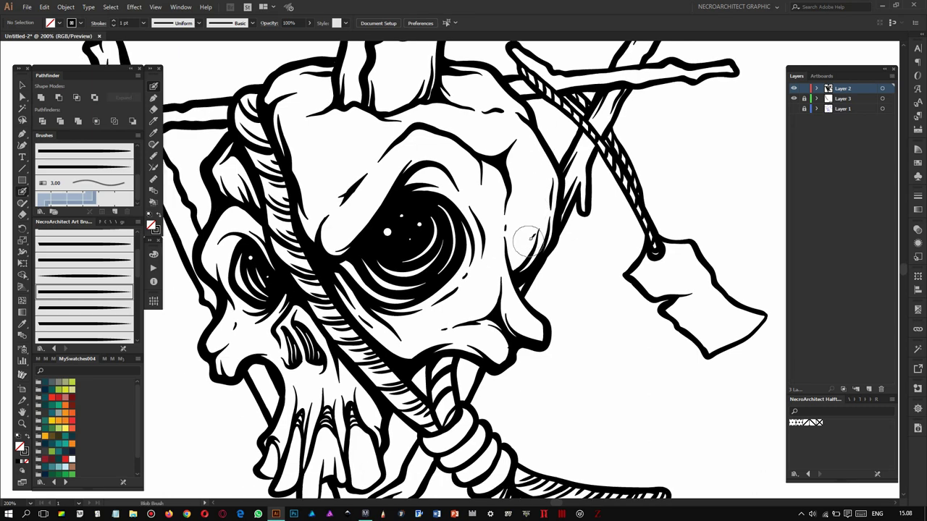
{"action": "mouse_move", "coordinate": [535, 242]}
{"action": "left_mouse_down"}
{"action": "mouse_move", "coordinate": [553, 212]}
{"action": "mouse_move", "coordinate": [704, 289]}
{"action": "left_mouse_up"}
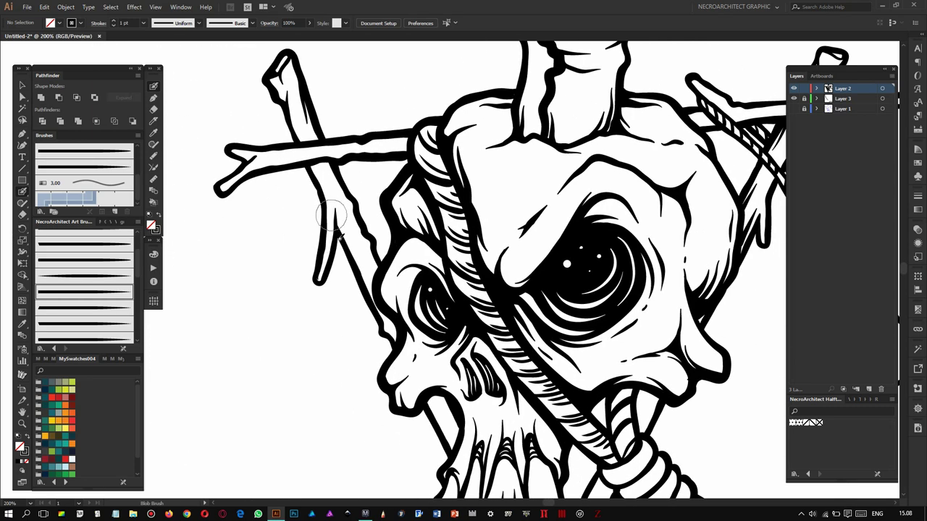
{"action": "left_click_drag", "start_coordinate": [288, 45], "coordinate": [272, 136]}
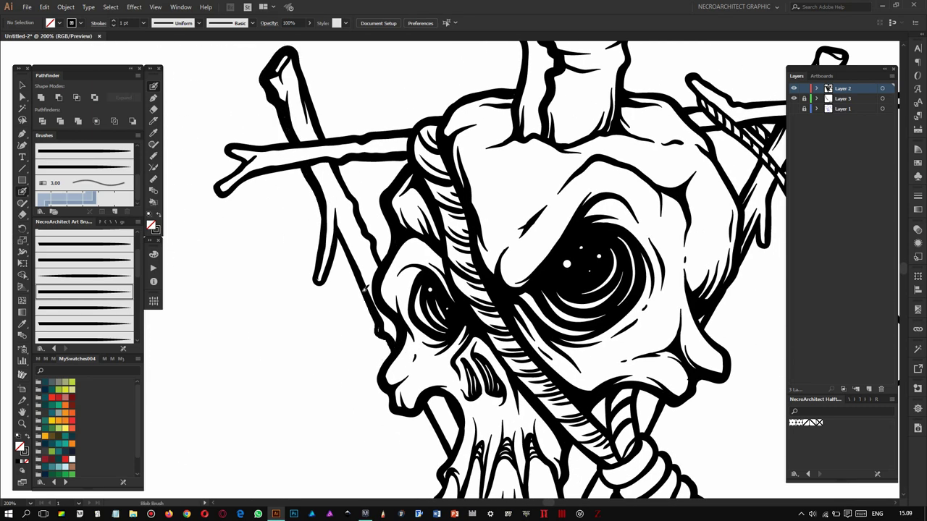
Add a short ink stroke beside the left eye.
{"action": "key", "text": "ctrl+plus"}
{"action": "key", "text": "ctrl+plus"}
{"action": "left_click_drag", "start_coordinate": [360, 219], "coordinate": [364, 245]}
{"action": "key", "text": "ctrl+minus"}
{"action": "scroll", "coordinate": [365, 253], "scroll_direction": "down", "scroll_amount": 10}
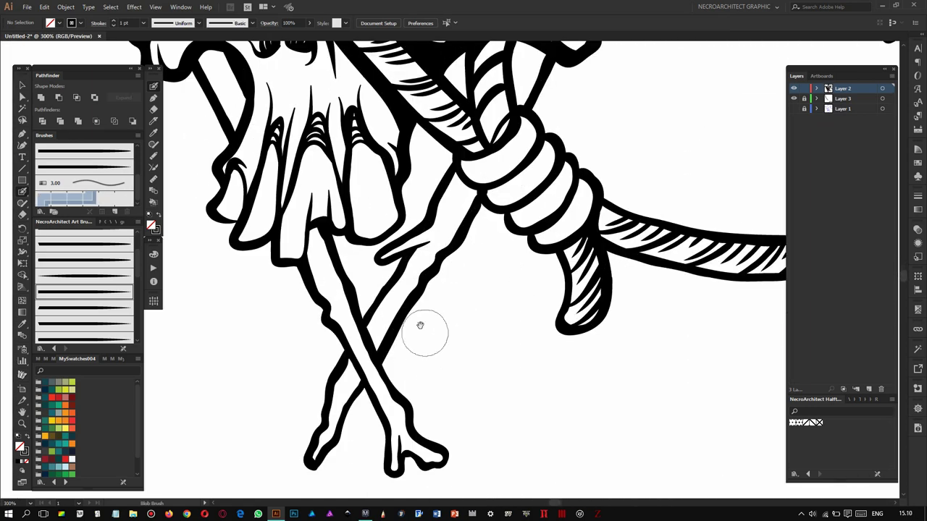
Thicken the left leg's edge and add ink along the leg and arm.
{"action": "key", "text": "shift+x"}
{"action": "left_click_drag", "start_coordinate": [339, 352], "coordinate": [364, 271]}
{"action": "left_click_drag", "start_coordinate": [356, 313], "coordinate": [368, 258]}
{"action": "key", "text": "shift+x"}
{"action": "left_click_drag", "start_coordinate": [394, 220], "coordinate": [427, 168]}
{"action": "scroll", "coordinate": [413, 205], "scroll_direction": "up", "scroll_amount": 3}
{"action": "scroll", "coordinate": [414, 205], "scroll_direction": "up", "scroll_amount": 2}
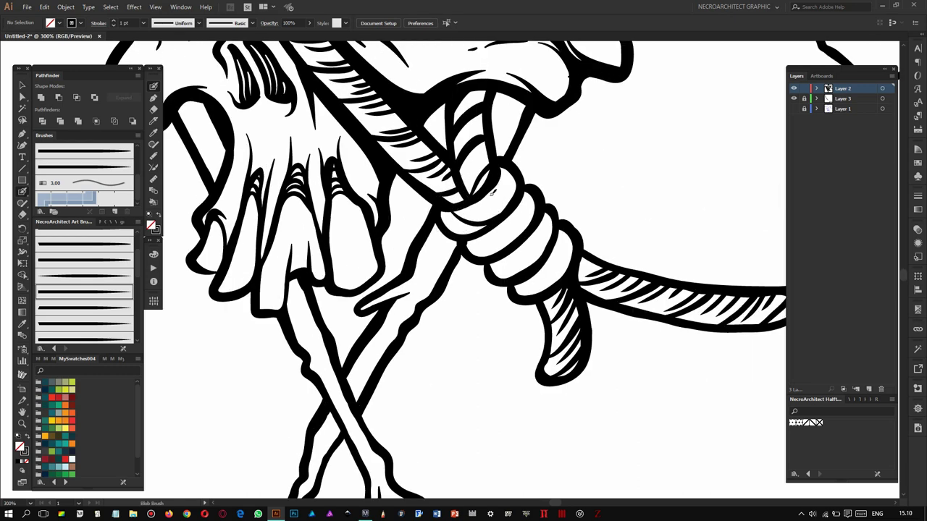
Outline the rope knot's top coil and add twist strokes on the coils.
{"action": "left_click_drag", "start_coordinate": [475, 197], "coordinate": [441, 212]}
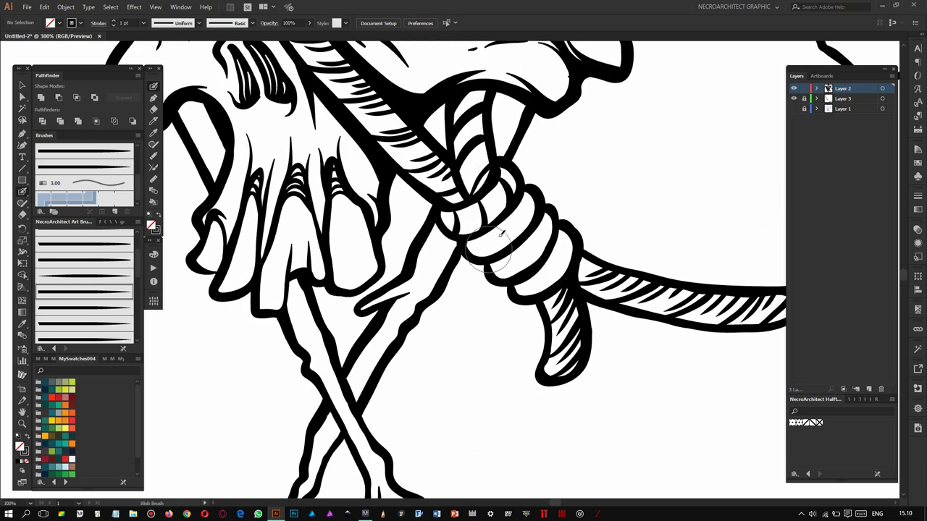
{"action": "left_click_drag", "start_coordinate": [550, 250], "coordinate": [557, 279]}
{"action": "scroll", "coordinate": [529, 246], "scroll_direction": "up", "scroll_amount": 2}
{"action": "scroll", "coordinate": [514, 246], "scroll_direction": "up", "scroll_amount": 2}
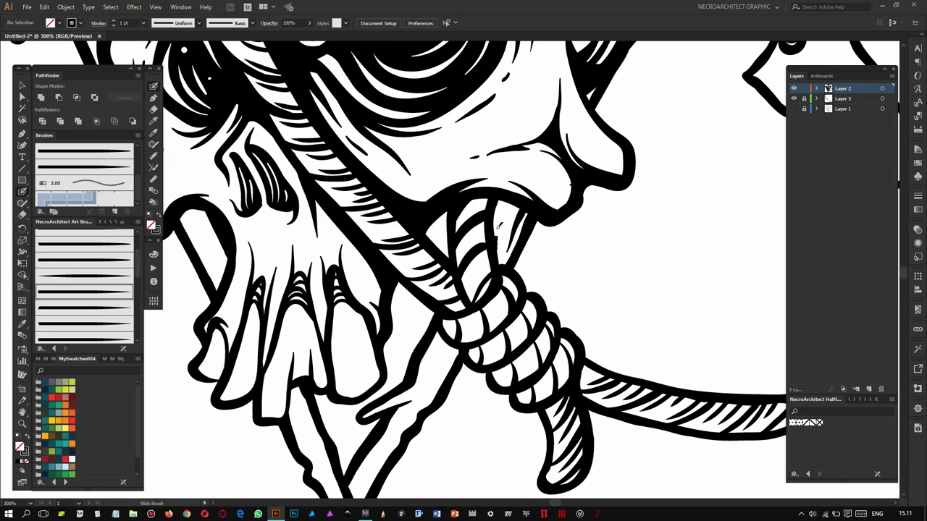
{"action": "scroll", "coordinate": [554, 172], "scroll_direction": "down", "scroll_amount": 4}
{"action": "scroll", "coordinate": [518, 251], "scroll_direction": "left", "scroll_amount": 2}
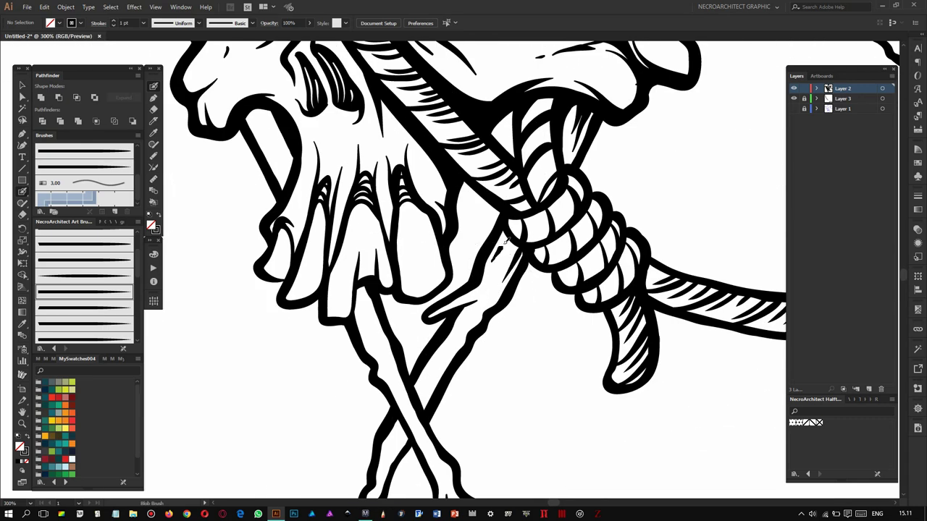
{"action": "scroll", "coordinate": [506, 231], "scroll_direction": "left", "scroll_amount": 2}
{"action": "scroll", "coordinate": [307, 166], "scroll_direction": "up", "scroll_amount": 1}
Refine the hatch strokes inside the mouth.
{"action": "left_click_drag", "start_coordinate": [329, 168], "coordinate": [311, 135]}
{"action": "scroll", "coordinate": [321, 186], "scroll_direction": "down", "scroll_amount": 4}
{"action": "scroll", "coordinate": [330, 210], "scroll_direction": "up", "scroll_amount": 2}
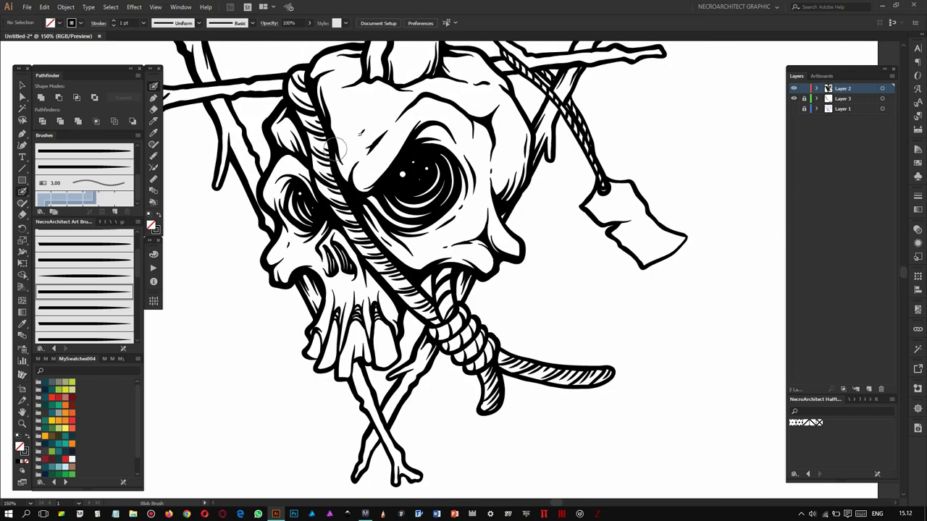
Ink detail strokes inside the skull's eye socket.
{"action": "scroll", "coordinate": [337, 228], "scroll_direction": "up", "scroll_amount": 2}
{"action": "scroll", "coordinate": [344, 246], "scroll_direction": "up", "scroll_amount": 3}
{"action": "mouse_move", "coordinate": [344, 246]}
{"action": "left_mouse_down"}
{"action": "mouse_move", "coordinate": [324, 185]}
{"action": "mouse_move", "coordinate": [373, 210]}
{"action": "left_mouse_up"}
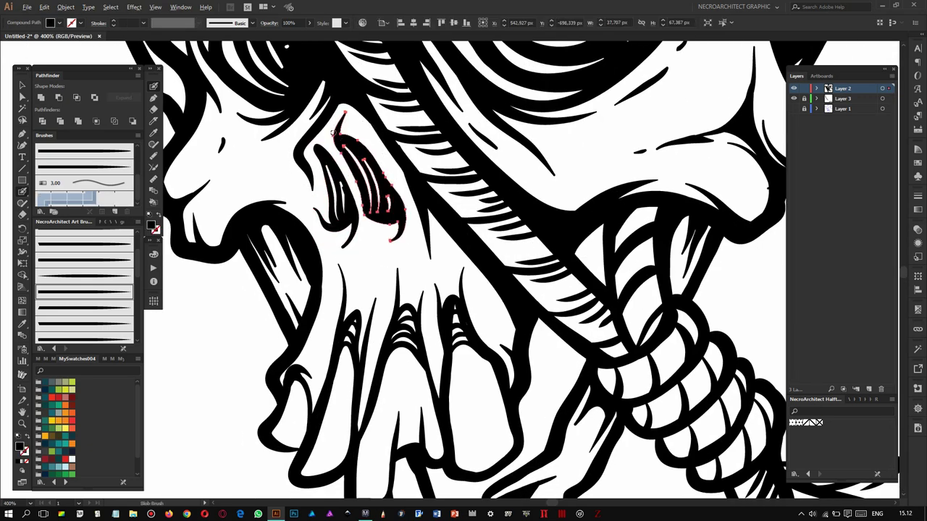
{"action": "scroll", "coordinate": [368, 244], "scroll_direction": "down", "scroll_amount": 2}
{"action": "scroll", "coordinate": [391, 288], "scroll_direction": "down", "scroll_amount": 3}
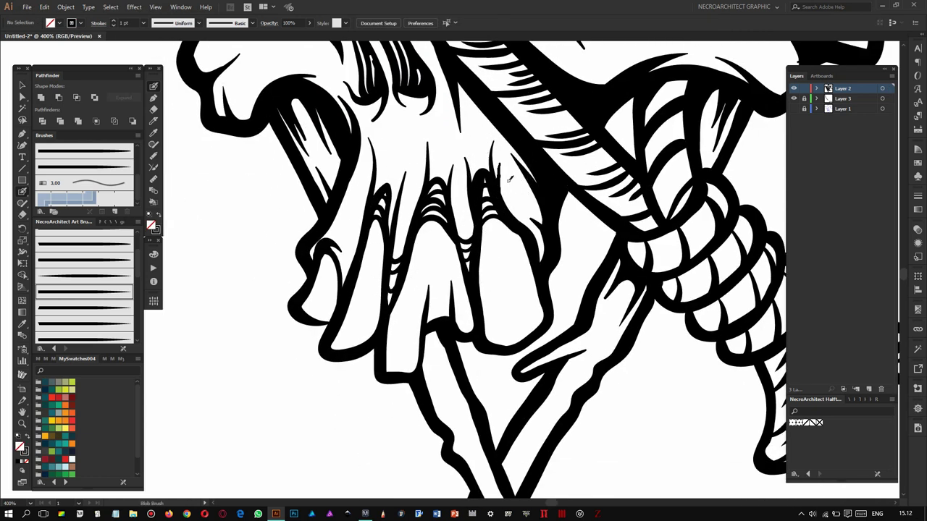
Ink the left edges of the left and middle teeth and mark a small X on the middle tooth.
{"action": "left_click_drag", "start_coordinate": [369, 184], "coordinate": [362, 240]}
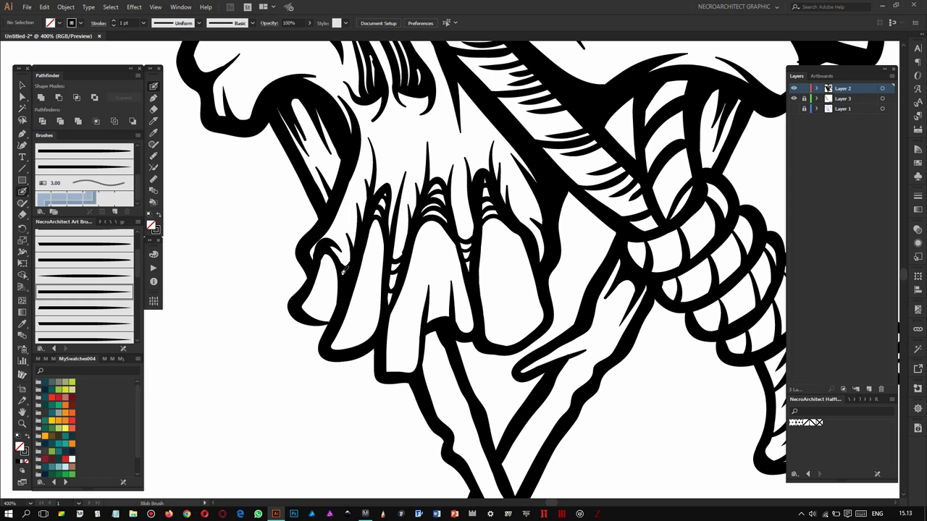
{"action": "left_click_drag", "start_coordinate": [392, 371], "coordinate": [407, 280]}
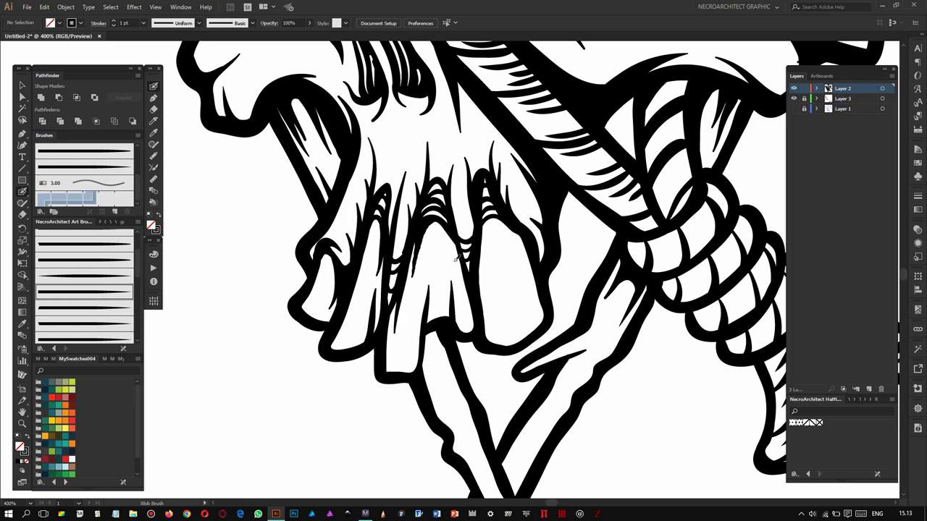
{"action": "mouse_move", "coordinate": [432, 244]}
{"action": "left_mouse_down"}
{"action": "mouse_move", "coordinate": [447, 269]}
{"action": "mouse_move", "coordinate": [432, 271]}
{"action": "left_mouse_up"}
{"action": "scroll", "coordinate": [451, 247], "scroll_direction": "down", "scroll_amount": 1}
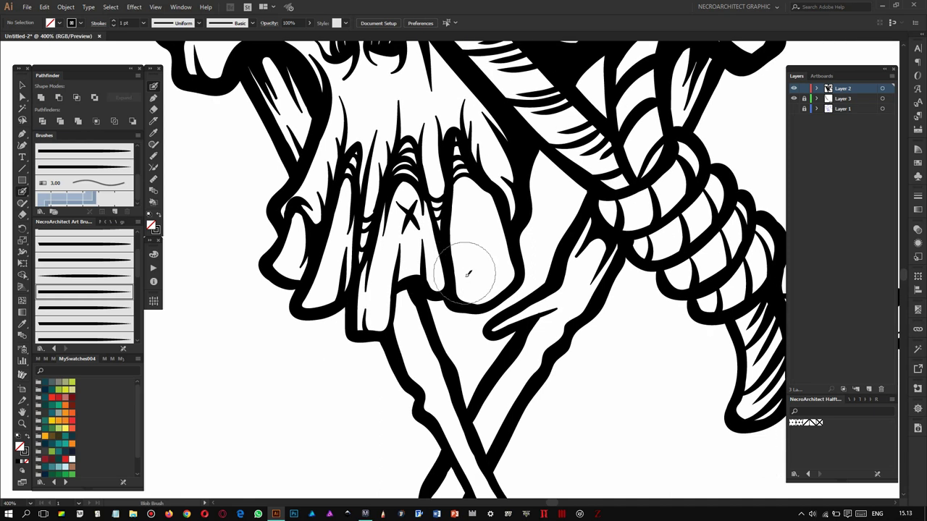
{"action": "scroll", "coordinate": [471, 290], "scroll_direction": "up", "scroll_amount": 1}
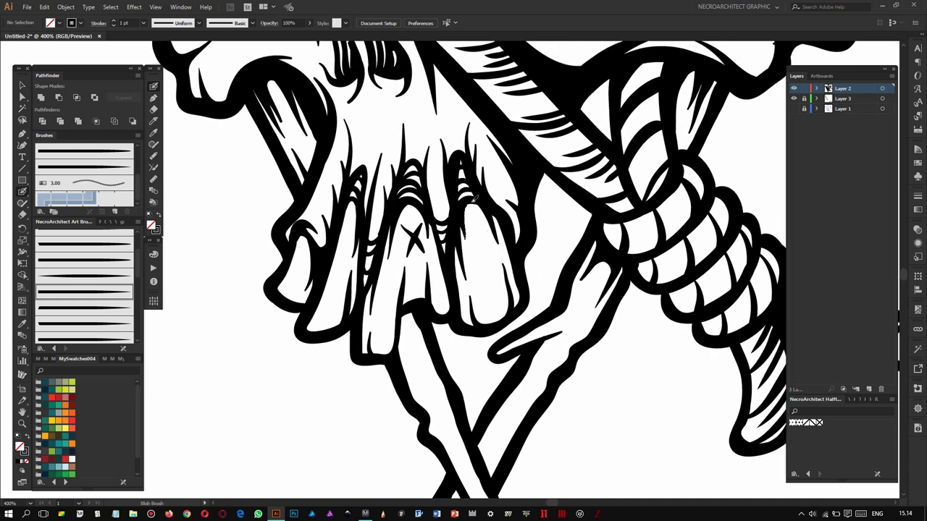
{"action": "scroll", "coordinate": [393, 312], "scroll_direction": "down", "scroll_amount": 1}
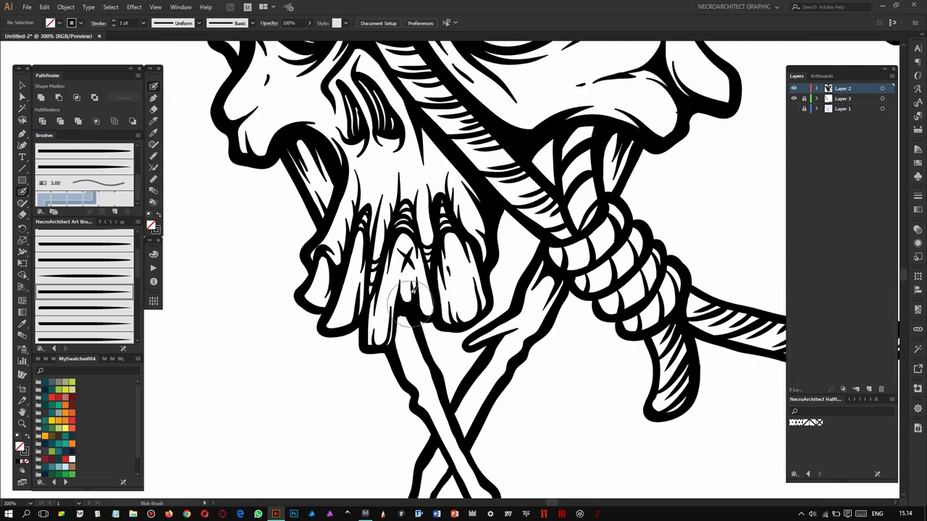
{"action": "scroll", "coordinate": [393, 311], "scroll_direction": "up", "scroll_amount": 1}
Add more ink strokes on the left tooth, then bring the eye area back into view.
{"action": "mouse_move", "coordinate": [333, 239]}
{"action": "left_mouse_down"}
{"action": "mouse_move", "coordinate": [299, 288]}
{"action": "mouse_move", "coordinate": [398, 499]}
{"action": "left_mouse_up"}
{"action": "left_click_drag", "start_coordinate": [327, 257], "coordinate": [361, 310]}
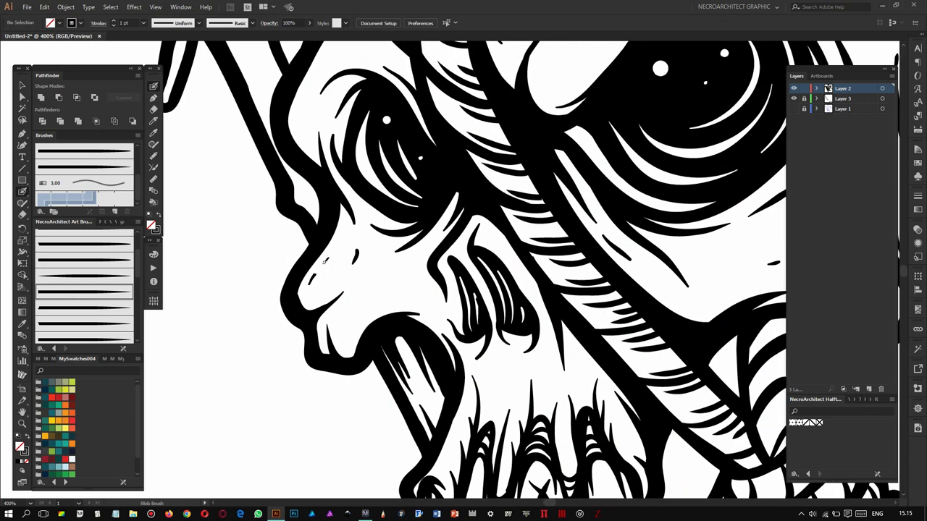
{"action": "scroll", "coordinate": [304, 239], "scroll_direction": "down", "scroll_amount": 1}
{"action": "left_click_drag", "start_coordinate": [221, 149], "coordinate": [279, 174]}
{"action": "scroll", "coordinate": [466, 135], "scroll_direction": "down", "scroll_amount": 5}
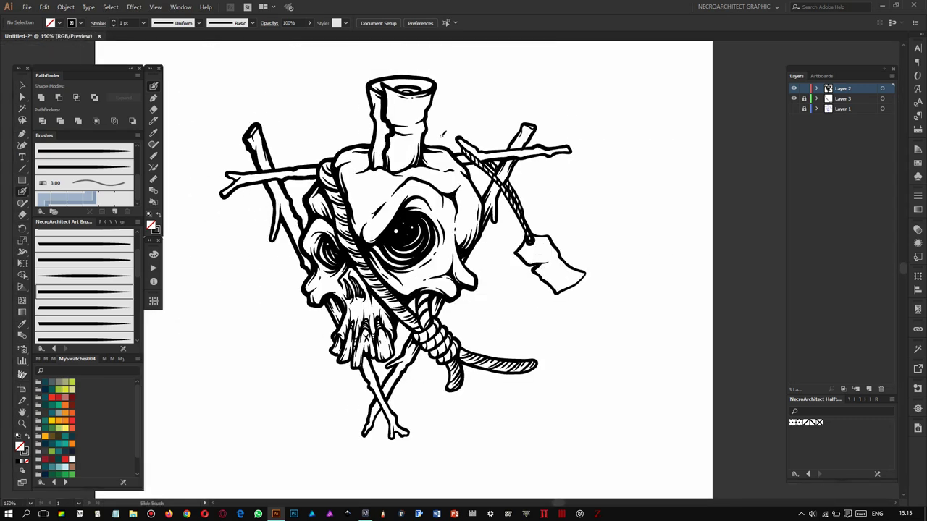
Repaint the upper-left branch tip outline and inner left contour thicker and smoother.
{"action": "scroll", "coordinate": [473, 130], "scroll_direction": "up", "scroll_amount": 3}
{"action": "scroll", "coordinate": [434, 126], "scroll_direction": "up", "scroll_amount": 2}
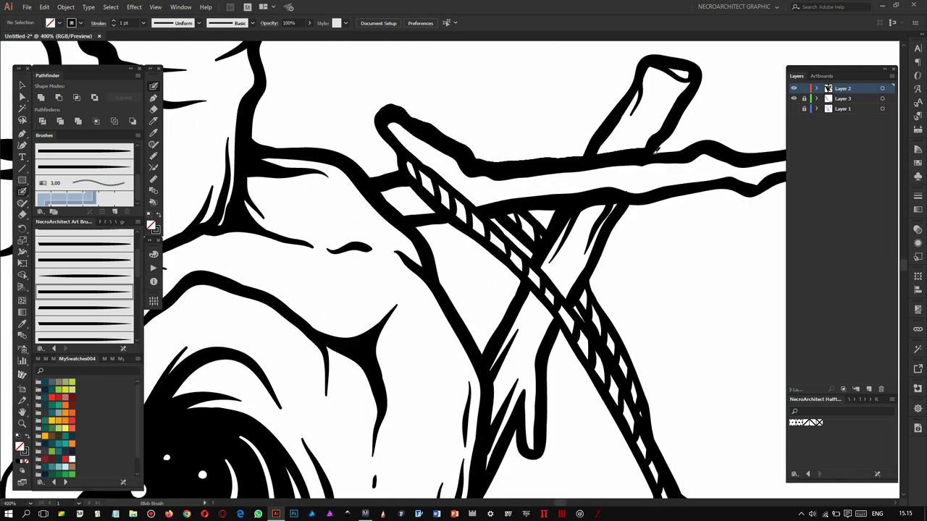
{"action": "scroll", "coordinate": [427, 145], "scroll_direction": "right", "scroll_amount": 3}
{"action": "scroll", "coordinate": [471, 196], "scroll_direction": "down", "scroll_amount": 3}
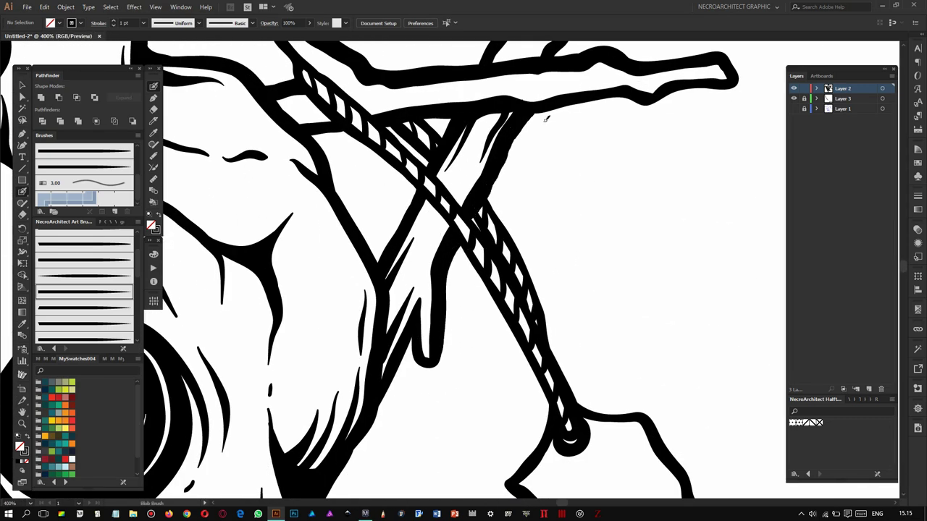
{"action": "scroll", "coordinate": [492, 188], "scroll_direction": "up", "scroll_amount": 4}
{"action": "scroll", "coordinate": [510, 141], "scroll_direction": "down", "scroll_amount": 2}
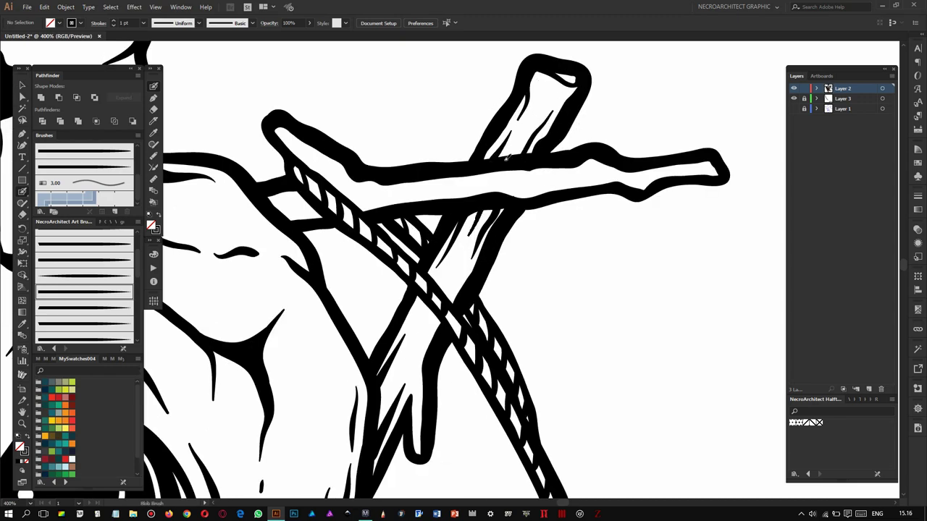
{"action": "scroll", "coordinate": [506, 137], "scroll_direction": "down", "scroll_amount": 4}
{"action": "scroll", "coordinate": [434, 188], "scroll_direction": "up", "scroll_amount": 3}
{"action": "scroll", "coordinate": [434, 174], "scroll_direction": "left", "scroll_amount": 3}
{"action": "scroll", "coordinate": [449, 170], "scroll_direction": "down", "scroll_amount": 2}
{"action": "scroll", "coordinate": [465, 165], "scroll_direction": "left", "scroll_amount": 2}
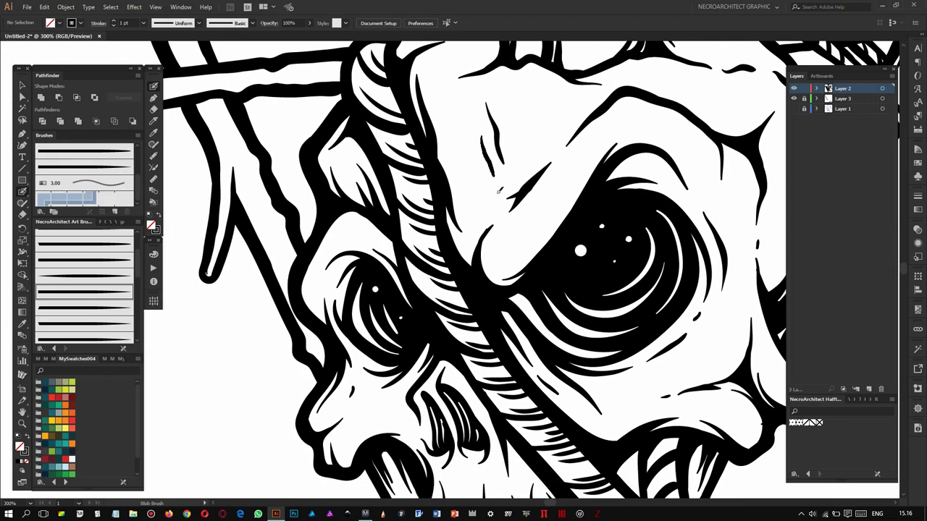
{"action": "scroll", "coordinate": [435, 181], "scroll_direction": "left", "scroll_amount": 3}
{"action": "scroll", "coordinate": [290, 217], "scroll_direction": "up", "scroll_amount": 3}
{"action": "scroll", "coordinate": [290, 217], "scroll_direction": "left", "scroll_amount": 3}
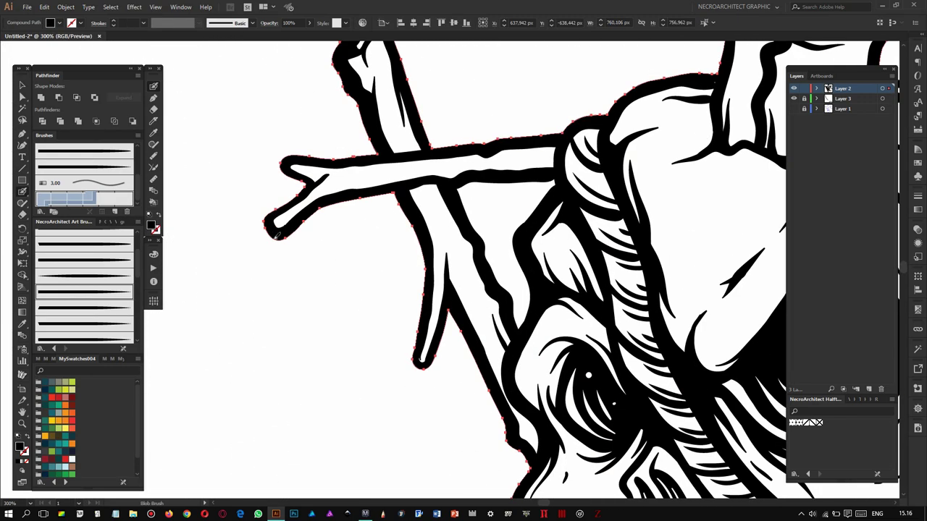
{"action": "left_click_drag", "start_coordinate": [286, 221], "coordinate": [443, 197]}
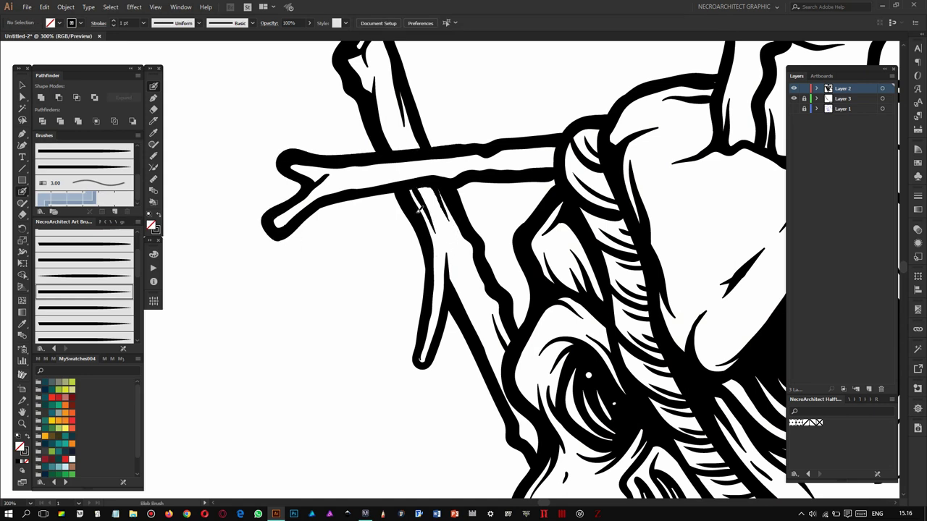
{"action": "left_click_drag", "start_coordinate": [387, 111], "coordinate": [404, 141]}
Make Layer 3 the active working layer.
{"action": "scroll", "coordinate": [417, 135], "scroll_direction": "down", "scroll_amount": 2}
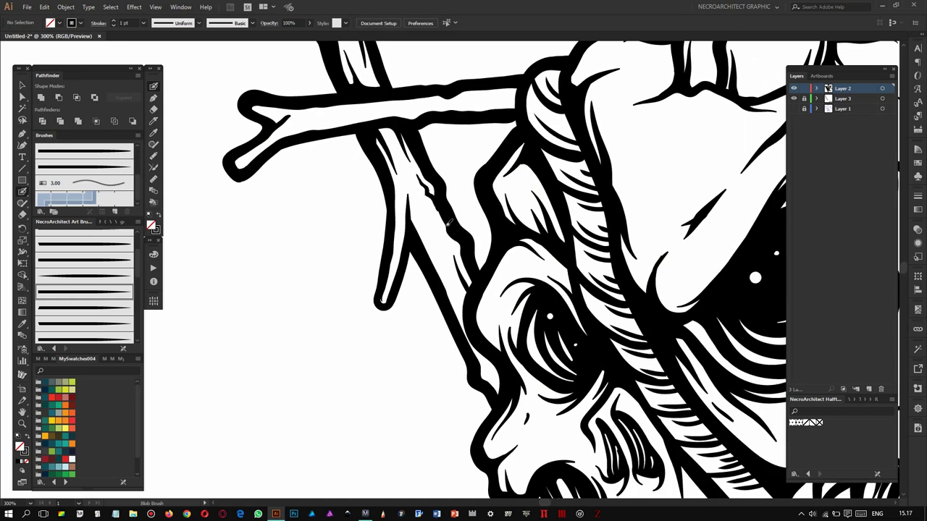
{"action": "scroll", "coordinate": [417, 135], "scroll_direction": "down", "scroll_amount": 2}
{"action": "scroll", "coordinate": [405, 189], "scroll_direction": "right", "scroll_amount": 3}
{"action": "scroll", "coordinate": [402, 203], "scroll_direction": "down", "scroll_amount": 2}
{"action": "scroll", "coordinate": [399, 207], "scroll_direction": "down", "scroll_amount": 4}
{"action": "scroll", "coordinate": [394, 218], "scroll_direction": "right", "scroll_amount": 2}
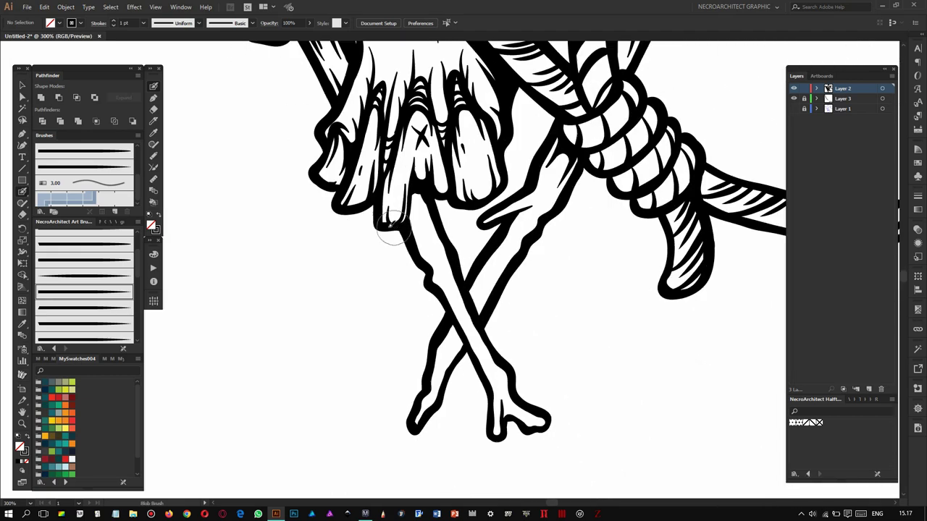
{"action": "left_click", "coordinate": [815, 99]}
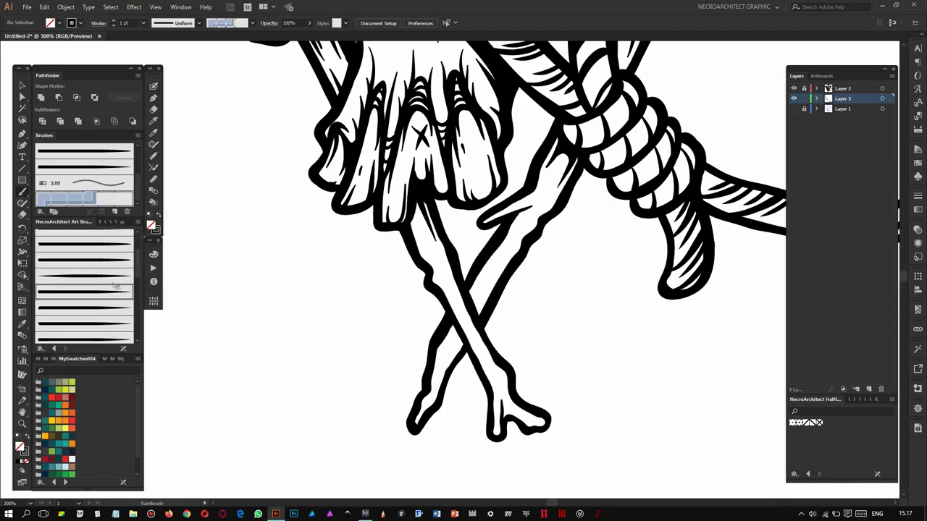
Switch to the Paintbrush with a 0.25 pt stroke weight.
{"action": "key", "text": "ctrl+plus"}
{"action": "scroll", "coordinate": [520, 232], "scroll_direction": "up", "scroll_amount": 5}
{"action": "scroll", "coordinate": [434, 217], "scroll_direction": "up", "scroll_amount": 5}
{"action": "key", "text": "b"}
{"action": "left_click", "coordinate": [143, 23]}
{"action": "left_click", "coordinate": [155, 35]}
Draw fine hatch lines across the rope and its knot.
{"action": "scroll", "coordinate": [430, 193], "scroll_direction": "down", "scroll_amount": 3}
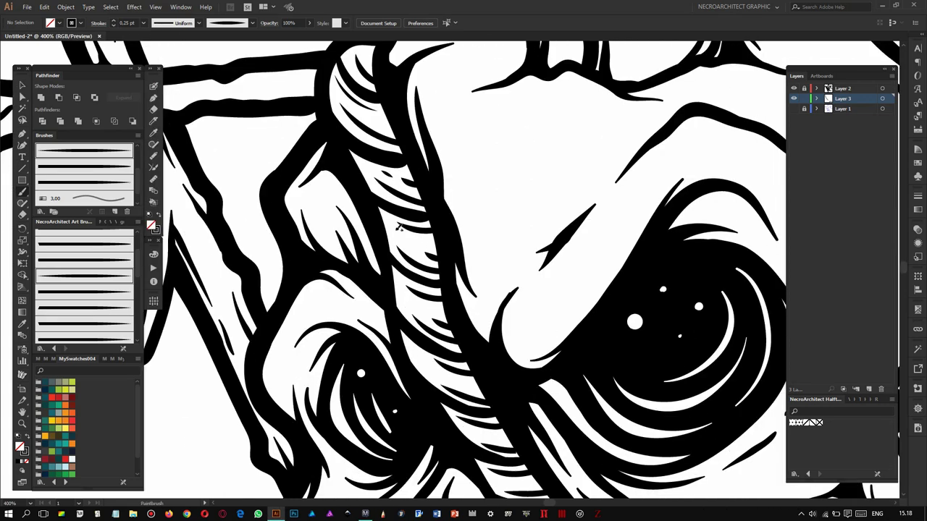
{"action": "scroll", "coordinate": [420, 203], "scroll_direction": "down", "scroll_amount": 3}
{"action": "scroll", "coordinate": [405, 210], "scroll_direction": "right", "scroll_amount": 2}
{"action": "scroll", "coordinate": [395, 217], "scroll_direction": "down", "scroll_amount": 2}
{"action": "scroll", "coordinate": [387, 222], "scroll_direction": "right", "scroll_amount": 1}
{"action": "scroll", "coordinate": [387, 222], "scroll_direction": "down", "scroll_amount": 2}
{"action": "left_click_drag", "start_coordinate": [376, 213], "coordinate": [423, 209]}
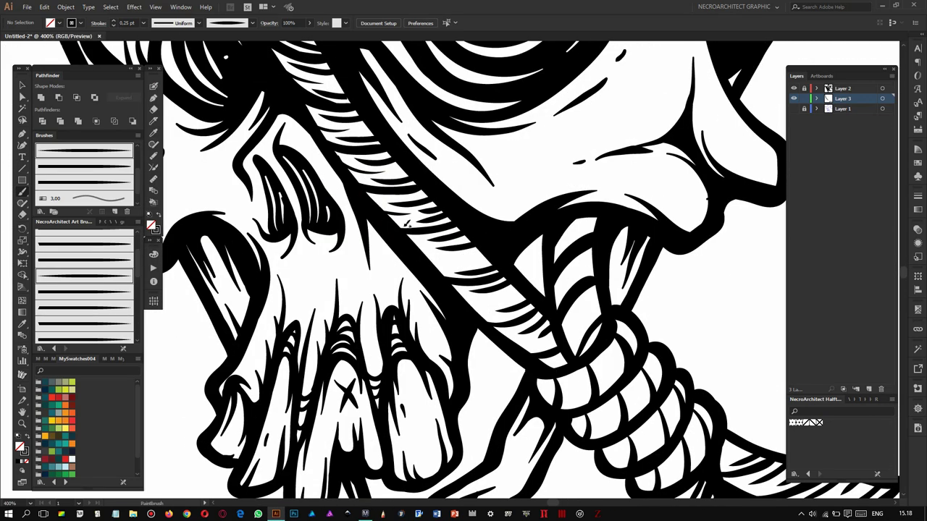
{"action": "scroll", "coordinate": [470, 202], "scroll_direction": "down", "scroll_amount": 3}
{"action": "scroll", "coordinate": [493, 213], "scroll_direction": "down", "scroll_amount": 2}
{"action": "scroll", "coordinate": [525, 228], "scroll_direction": "up", "scroll_amount": 1}
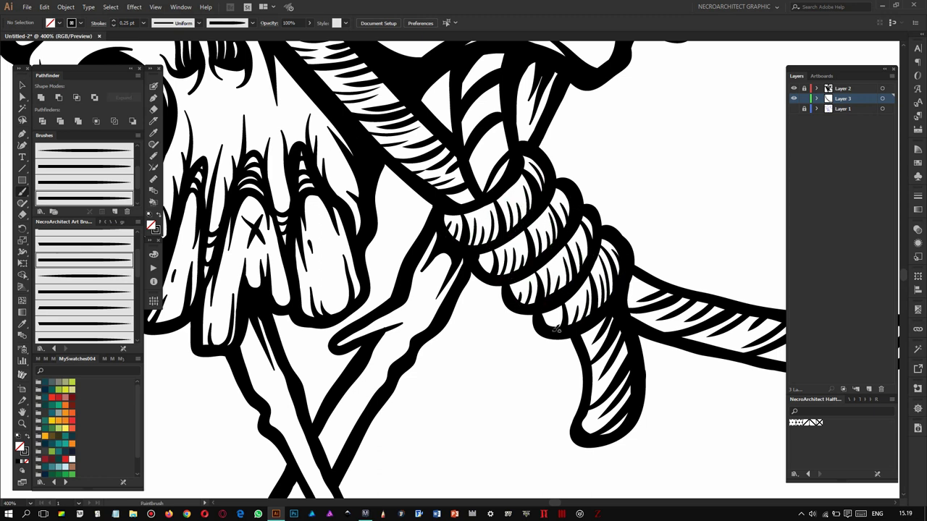
{"action": "scroll", "coordinate": [574, 317], "scroll_direction": "right", "scroll_amount": 3}
{"action": "scroll", "coordinate": [551, 289], "scroll_direction": "right", "scroll_amount": 2}
{"action": "scroll", "coordinate": [529, 269], "scroll_direction": "down", "scroll_amount": 1}
{"action": "scroll", "coordinate": [427, 214], "scroll_direction": "up", "scroll_amount": 3}
{"action": "scroll", "coordinate": [427, 213], "scroll_direction": "left", "scroll_amount": 3}
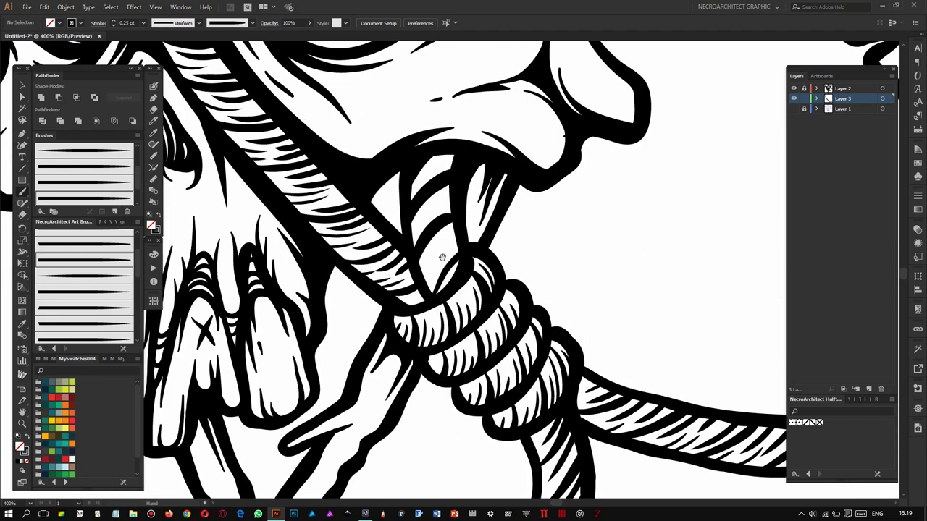
{"action": "scroll", "coordinate": [457, 215], "scroll_direction": "down", "scroll_amount": 1}
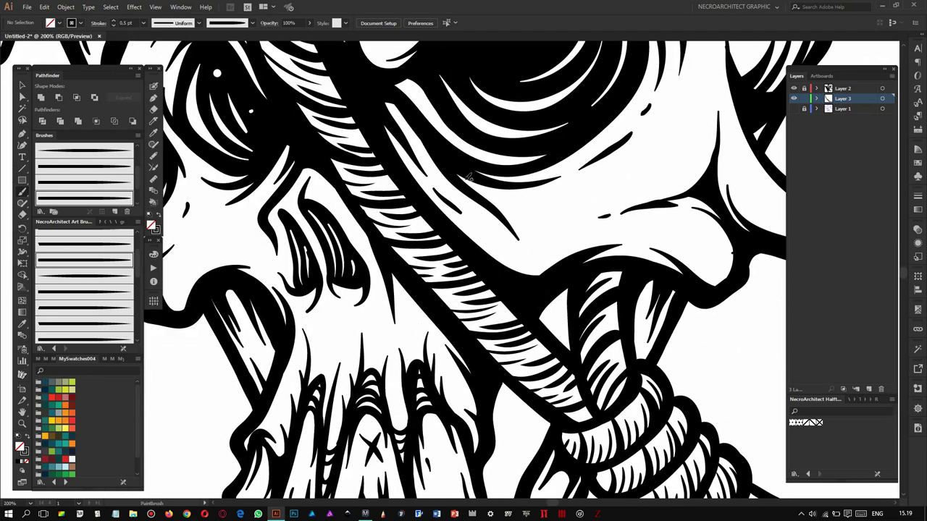
{"action": "scroll", "coordinate": [434, 260], "scroll_direction": "down", "scroll_amount": 1}
{"action": "scroll", "coordinate": [406, 297], "scroll_direction": "up", "scroll_amount": 1}
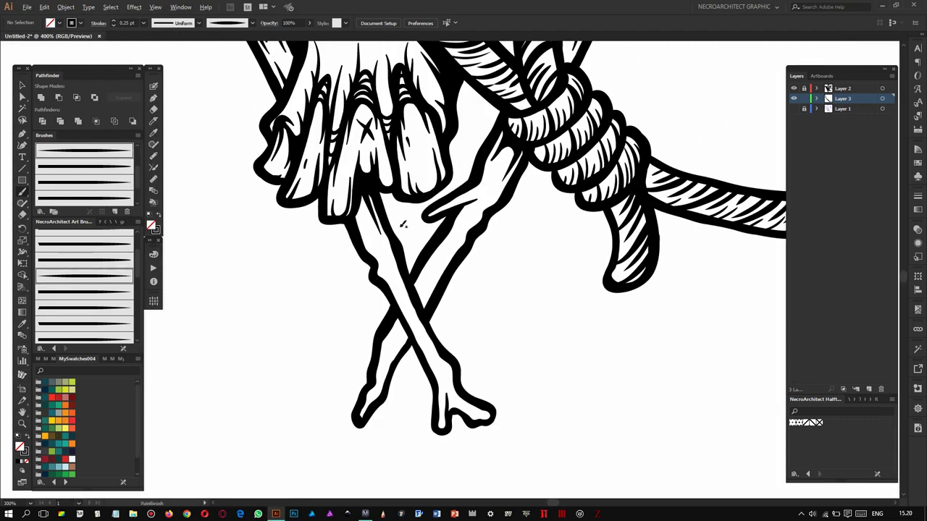
{"action": "scroll", "coordinate": [403, 207], "scroll_direction": "up", "scroll_amount": 2}
Draw a thin detail line inside the left crossed bone.
{"action": "key", "text": "Return"}
{"action": "left_click_drag", "start_coordinate": [320, 155], "coordinate": [343, 213]}
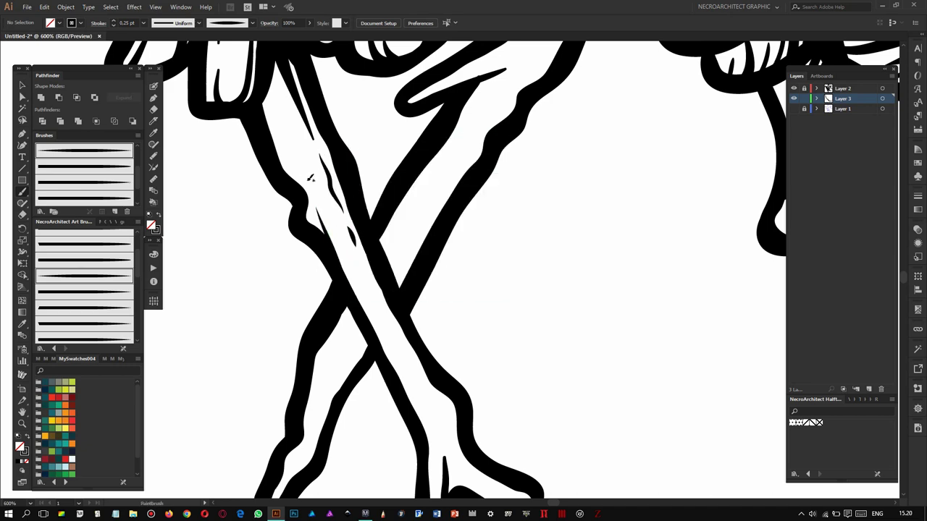
{"action": "scroll", "coordinate": [310, 177], "scroll_direction": "down", "scroll_amount": 3}
{"action": "scroll", "coordinate": [324, 156], "scroll_direction": "right", "scroll_amount": 1}
{"action": "scroll", "coordinate": [397, 258], "scroll_direction": "up", "scroll_amount": 2}
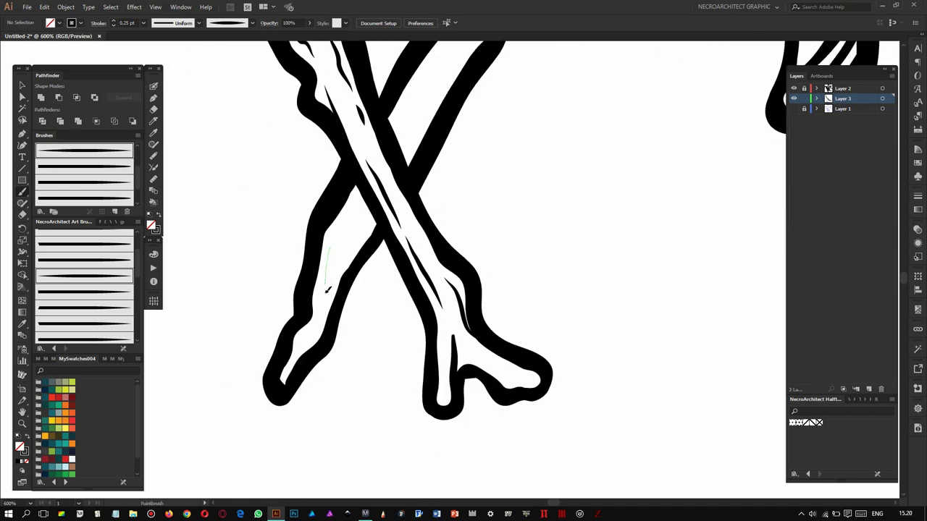
{"action": "scroll", "coordinate": [425, 194], "scroll_direction": "up", "scroll_amount": 3}
{"action": "scroll", "coordinate": [388, 286], "scroll_direction": "down", "scroll_amount": 3}
{"action": "scroll", "coordinate": [406, 239], "scroll_direction": "down", "scroll_amount": 2}
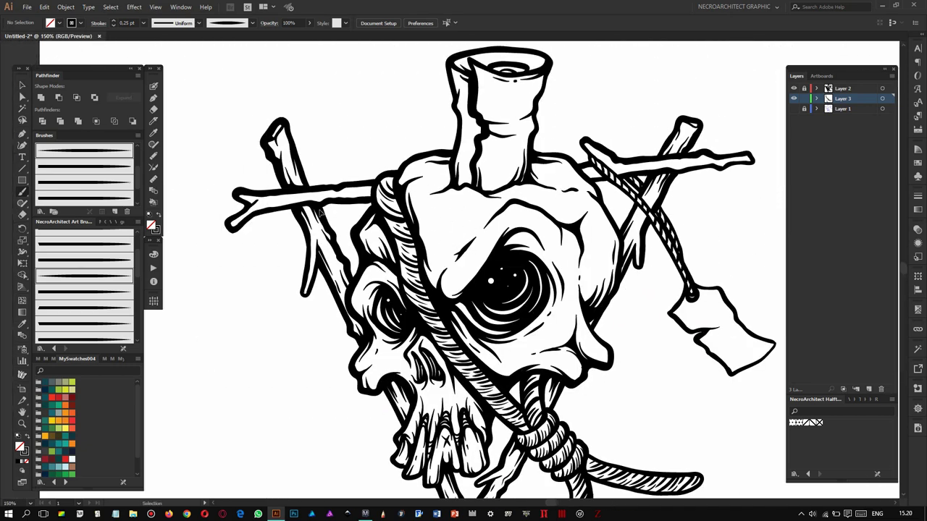
{"action": "scroll", "coordinate": [457, 186], "scroll_direction": "up", "scroll_amount": 3}
{"action": "scroll", "coordinate": [500, 162], "scroll_direction": "down", "scroll_amount": 1}
{"action": "scroll", "coordinate": [507, 156], "scroll_direction": "right", "scroll_amount": 5}
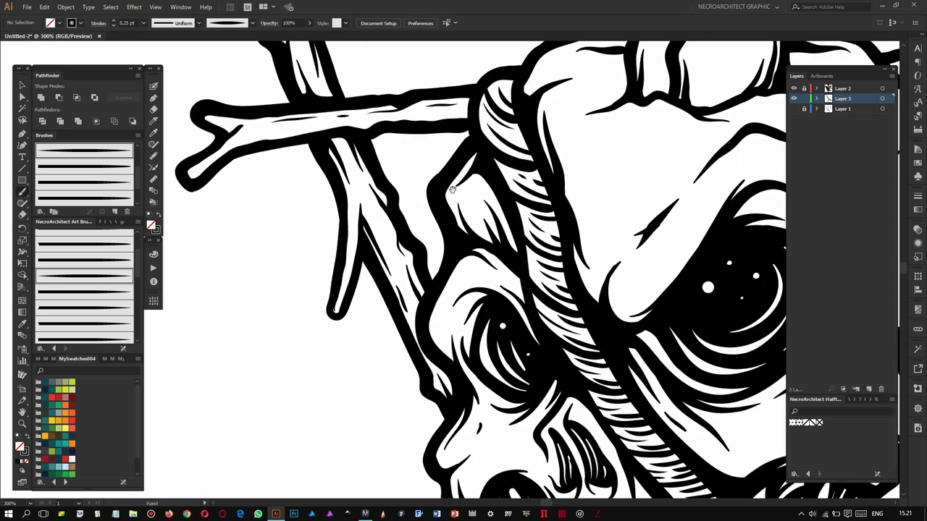
{"action": "scroll", "coordinate": [517, 145], "scroll_direction": "right", "scroll_amount": 4}
{"action": "scroll", "coordinate": [504, 120], "scroll_direction": "right", "scroll_amount": 2}
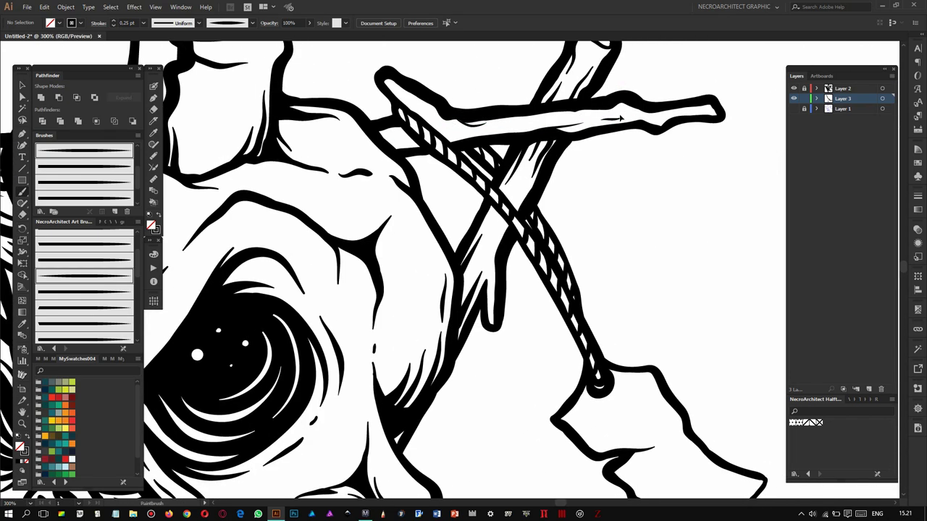
{"action": "scroll", "coordinate": [503, 167], "scroll_direction": "left", "scroll_amount": 2}
{"action": "scroll", "coordinate": [502, 220], "scroll_direction": "left", "scroll_amount": 3}
{"action": "scroll", "coordinate": [434, 181], "scroll_direction": "left", "scroll_amount": 5}
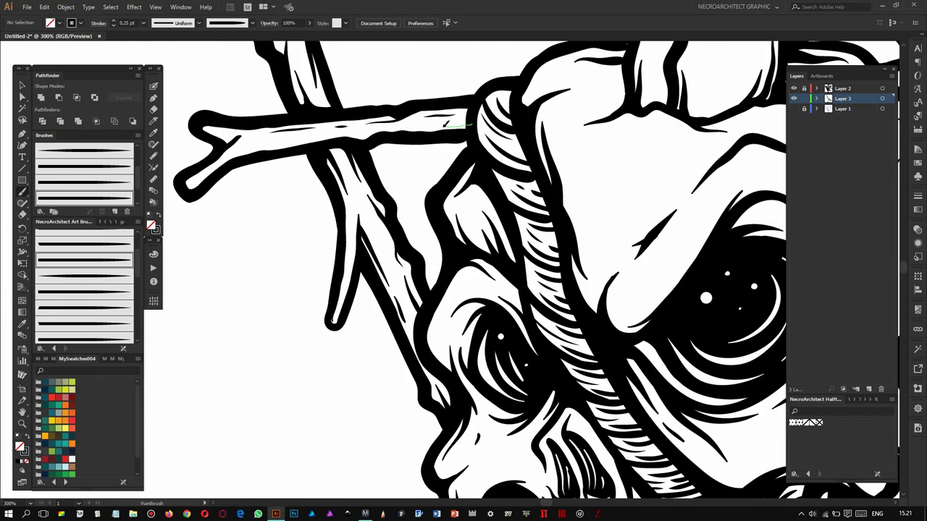
{"action": "scroll", "coordinate": [363, 141], "scroll_direction": "up", "scroll_amount": 2}
{"action": "scroll", "coordinate": [363, 141], "scroll_direction": "left", "scroll_amount": 1}
{"action": "scroll", "coordinate": [577, 121], "scroll_direction": "up", "scroll_amount": 4}
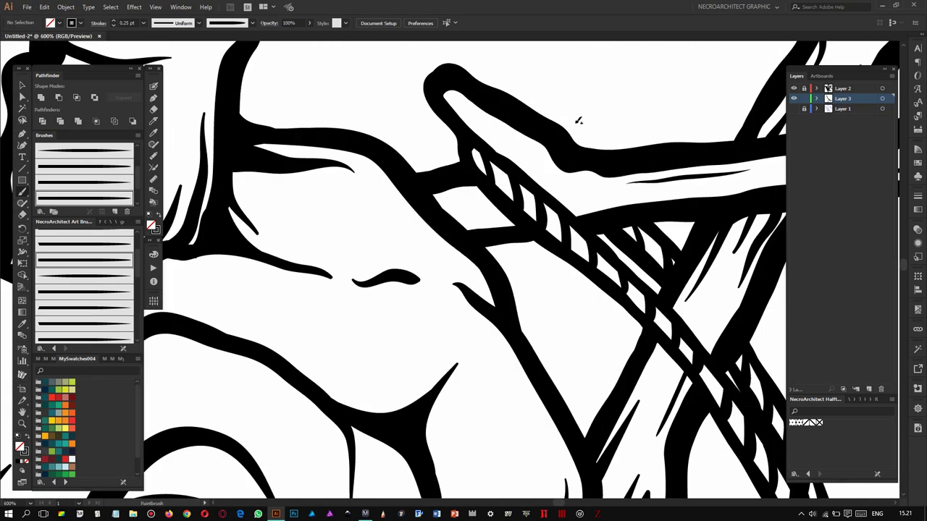
{"action": "scroll", "coordinate": [499, 111], "scroll_direction": "down", "scroll_amount": 2}
{"action": "scroll", "coordinate": [498, 111], "scroll_direction": "down", "scroll_amount": 2}
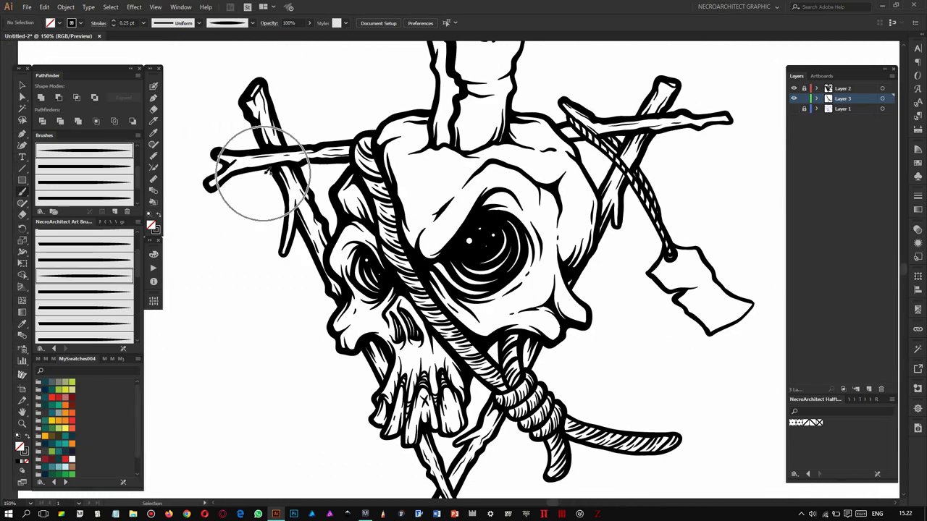
{"action": "scroll", "coordinate": [310, 195], "scroll_direction": "up", "scroll_amount": 3}
{"action": "scroll", "coordinate": [280, 248], "scroll_direction": "down", "scroll_amount": 3}
{"action": "scroll", "coordinate": [362, 217], "scroll_direction": "down", "scroll_amount": 3}
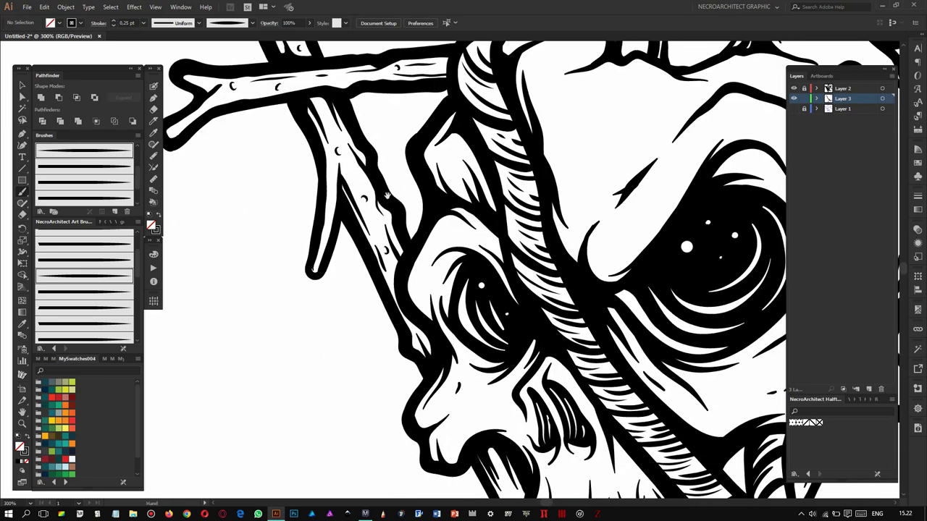
{"action": "scroll", "coordinate": [471, 195], "scroll_direction": "down", "scroll_amount": 3}
{"action": "scroll", "coordinate": [544, 183], "scroll_direction": "down", "scroll_amount": 2}
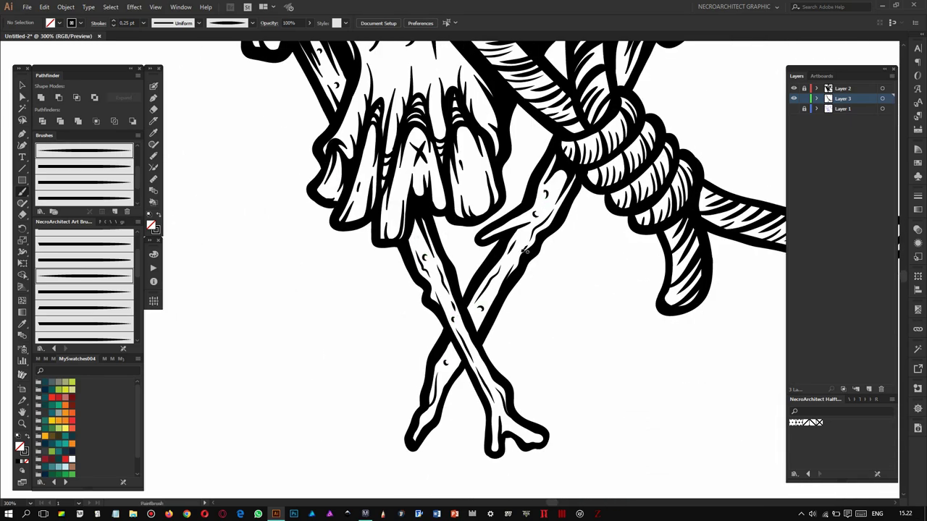
{"action": "scroll", "coordinate": [527, 274], "scroll_direction": "up", "scroll_amount": 3}
{"action": "scroll", "coordinate": [470, 147], "scroll_direction": "up", "scroll_amount": 2}
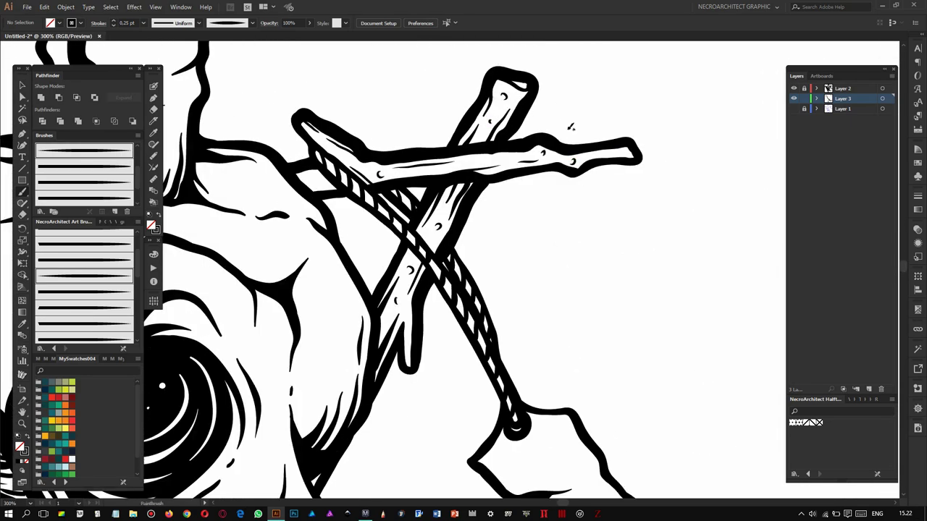
{"action": "scroll", "coordinate": [621, 145], "scroll_direction": "down", "scroll_amount": 2}
{"action": "scroll", "coordinate": [630, 159], "scroll_direction": "down", "scroll_amount": 2}
{"action": "scroll", "coordinate": [637, 170], "scroll_direction": "up", "scroll_amount": 2}
{"action": "scroll", "coordinate": [640, 176], "scroll_direction": "up", "scroll_amount": 2}
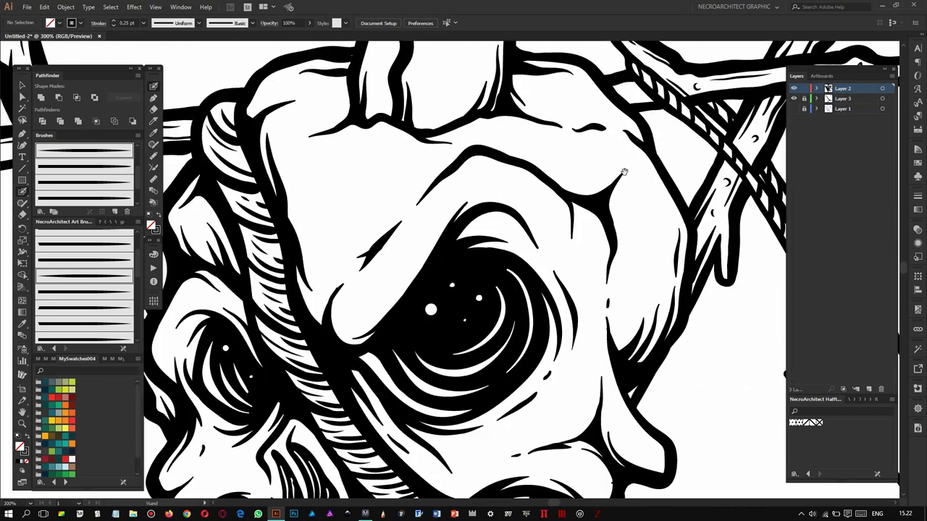
Pan around and zoom out to review the whole skull artwork.
{"action": "scroll", "coordinate": [640, 176], "scroll_direction": "right", "scroll_amount": 3}
{"action": "scroll", "coordinate": [480, 154], "scroll_direction": "up", "scroll_amount": 1}
{"action": "scroll", "coordinate": [642, 113], "scroll_direction": "right", "scroll_amount": 3}
{"action": "scroll", "coordinate": [572, 78], "scroll_direction": "up", "scroll_amount": 1}
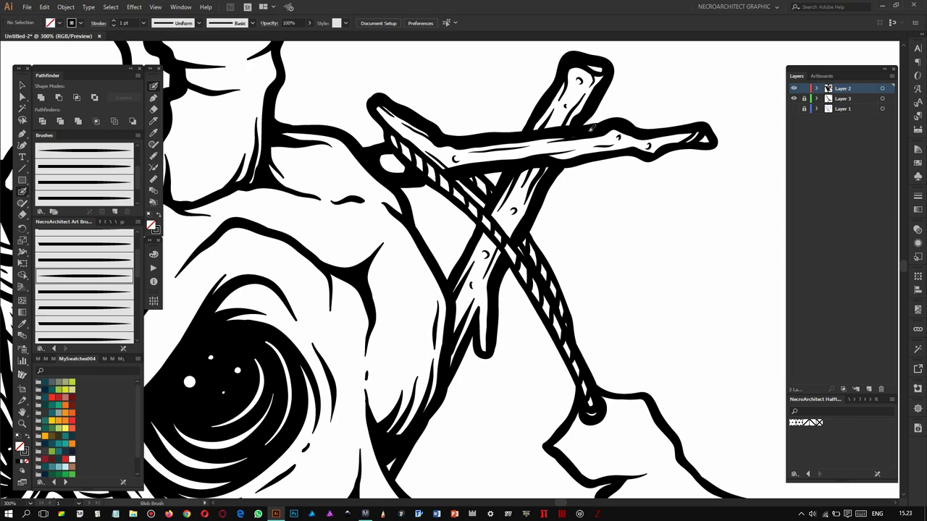
{"action": "scroll", "coordinate": [464, 290], "scroll_direction": "left", "scroll_amount": 2}
{"action": "scroll", "coordinate": [463, 289], "scroll_direction": "left", "scroll_amount": 6}
{"action": "scroll", "coordinate": [397, 372], "scroll_direction": "up", "scroll_amount": 1}
{"action": "key", "text": "ctrl+a"}
{"action": "key", "text": "ctrl+shift+a"}
{"action": "key", "text": "ctrl+minus"}
{"action": "key", "text": "ctrl+minus"}
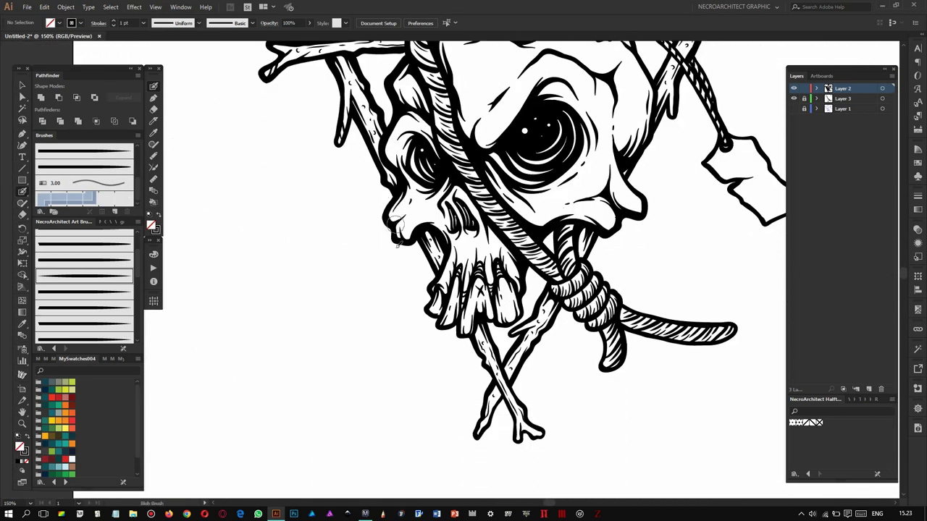
{"action": "key", "text": "ctrl+plus"}
{"action": "key", "text": "ctrl+plus"}
{"action": "key", "text": "ctrl+plus"}
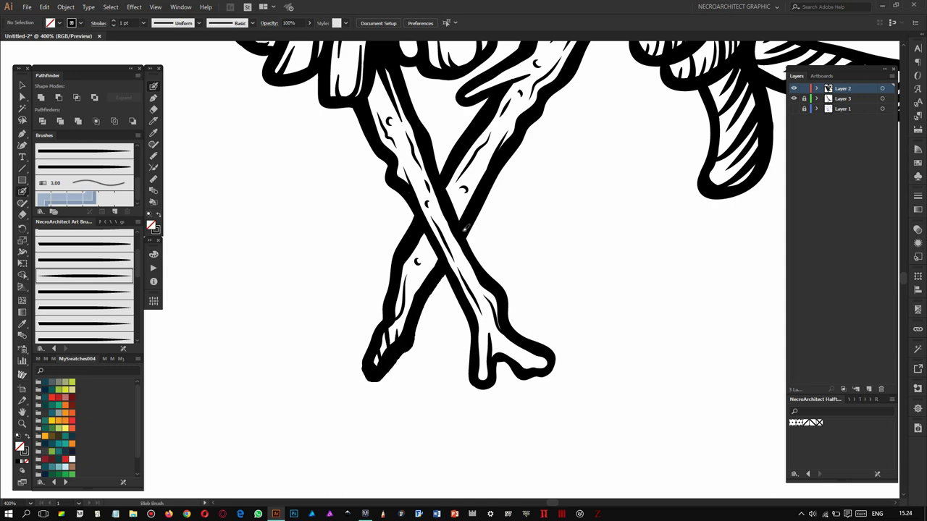
Zoom in to inspect the crossed sticks, the neck above the skull and the rope knot.
{"action": "scroll", "coordinate": [464, 228], "scroll_direction": "up", "scroll_amount": 1}
{"action": "scroll", "coordinate": [455, 309], "scroll_direction": "up", "scroll_amount": 2}
{"action": "key", "text": "ctrl+plus"}
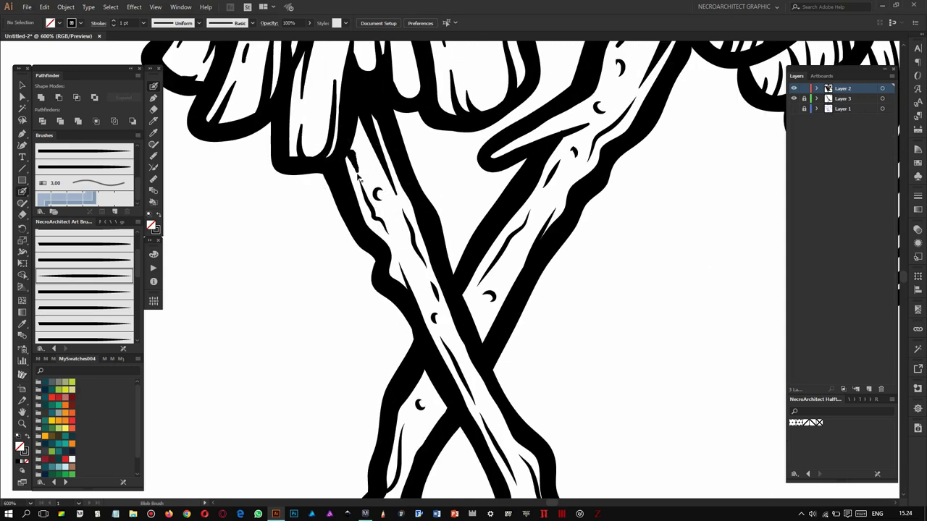
{"action": "key", "text": "ctrl+minus"}
{"action": "key", "text": "ctrl+minus"}
{"action": "key", "text": "ctrl+minus"}
{"action": "key", "text": "ctrl+minus"}
{"action": "key", "text": "ctrl+plus"}
{"action": "key", "text": "ctrl+plus"}
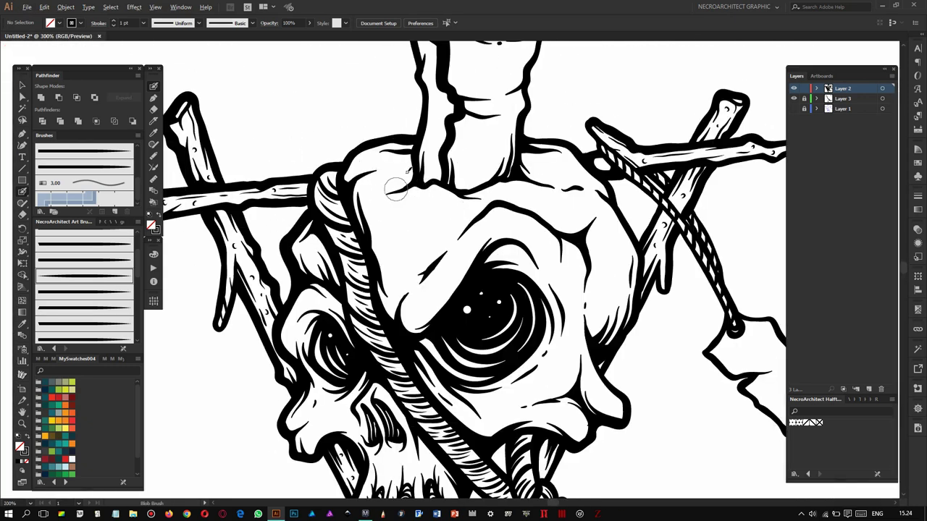
{"action": "key", "text": "ctrl+plus"}
{"action": "scroll", "coordinate": [419, 160], "scroll_direction": "up", "scroll_amount": 5}
{"action": "scroll", "coordinate": [430, 193], "scroll_direction": "up", "scroll_amount": 2}
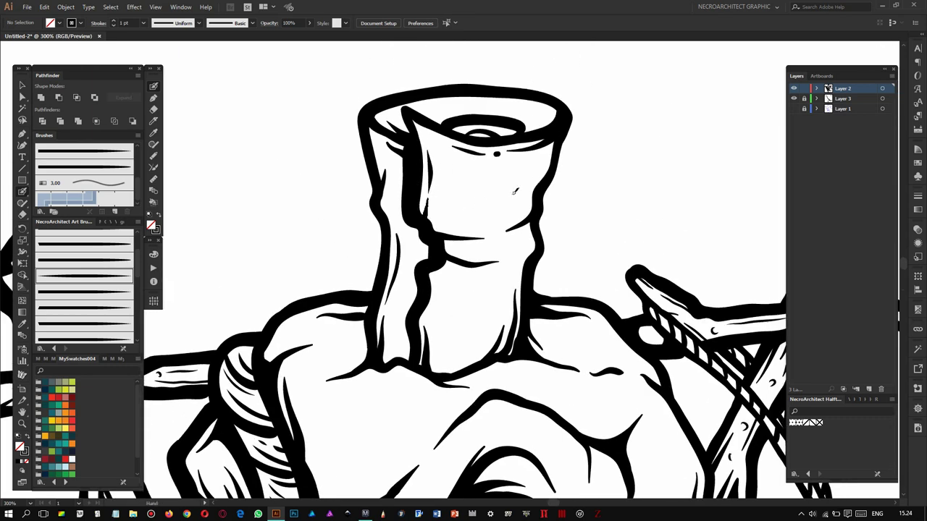
{"action": "scroll", "coordinate": [471, 199], "scroll_direction": "down", "scroll_amount": 1}
{"action": "scroll", "coordinate": [433, 212], "scroll_direction": "down", "scroll_amount": 6}
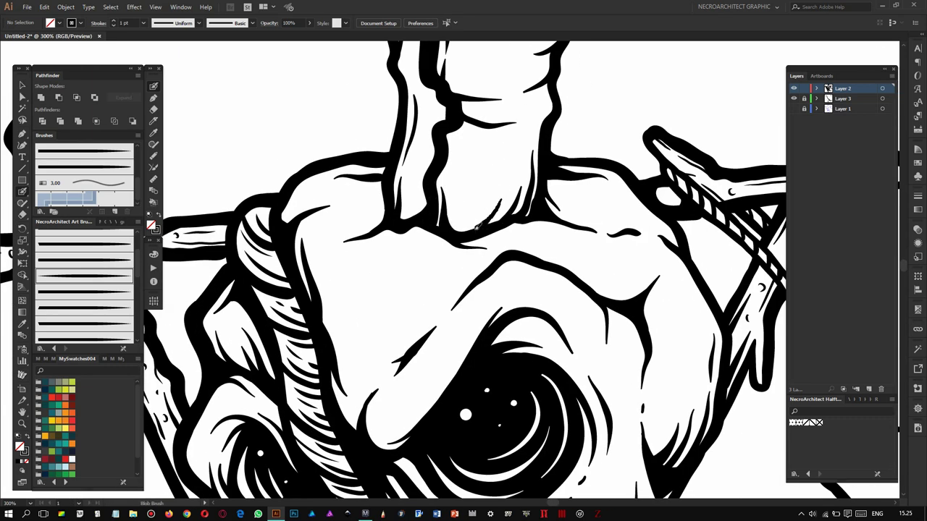
{"action": "key", "text": "ctrl+minus"}
{"action": "key", "text": "ctrl+minus"}
{"action": "key", "text": "ctrl+minus"}
{"action": "key", "text": "ctrl+plus"}
{"action": "key", "text": "ctrl+plus"}
{"action": "key", "text": "ctrl+plus"}
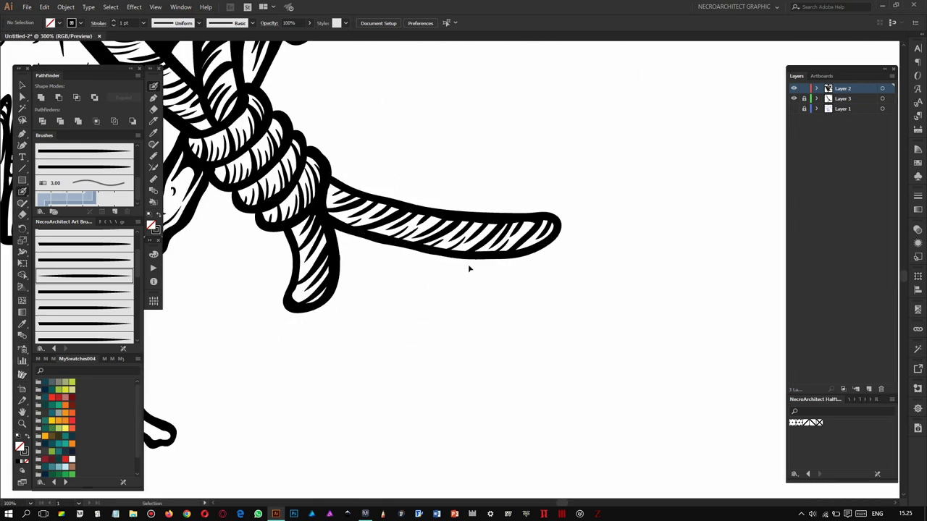
Erase a white gap across the upper-left branch crossing.
{"action": "key", "text": "shift+b"}
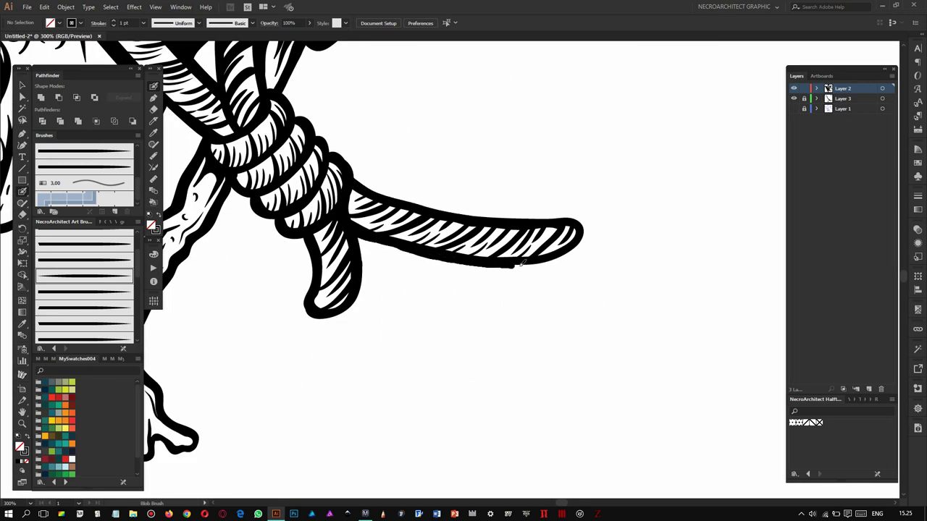
{"action": "scroll", "coordinate": [529, 232], "scroll_direction": "down", "scroll_amount": 3}
{"action": "scroll", "coordinate": [434, 203], "scroll_direction": "up", "scroll_amount": 3}
{"action": "scroll", "coordinate": [380, 181], "scroll_direction": "up", "scroll_amount": 2}
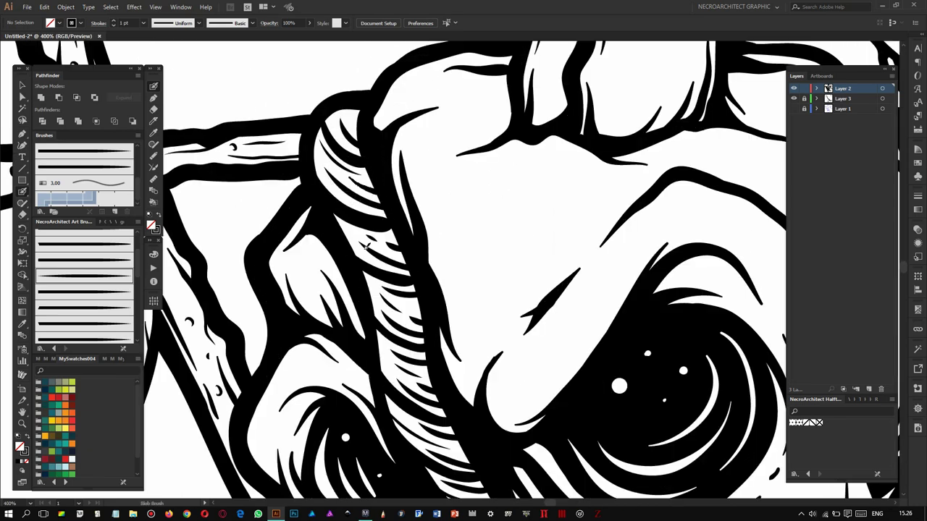
{"action": "scroll", "coordinate": [356, 207], "scroll_direction": "down", "scroll_amount": 1}
{"action": "scroll", "coordinate": [376, 217], "scroll_direction": "down", "scroll_amount": 3}
{"action": "scroll", "coordinate": [398, 224], "scroll_direction": "down", "scroll_amount": 4}
{"action": "scroll", "coordinate": [434, 244], "scroll_direction": "down", "scroll_amount": 3}
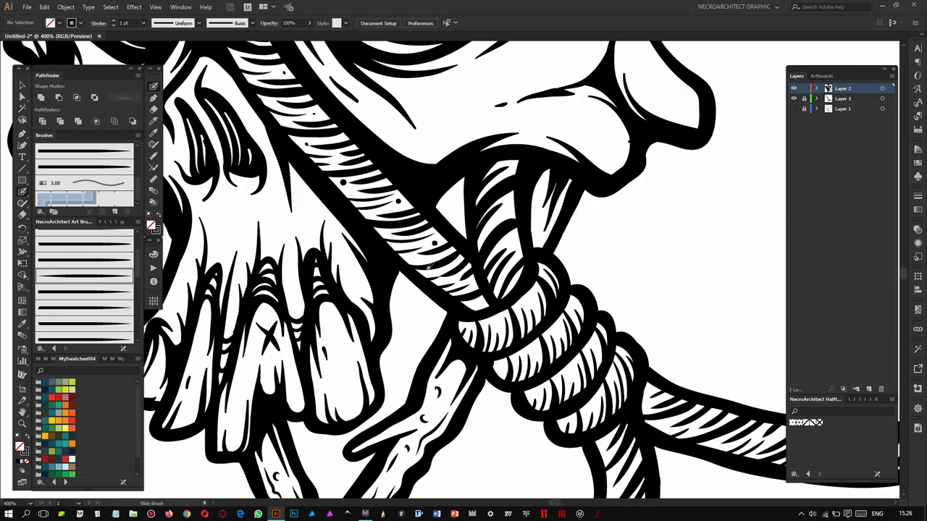
{"action": "scroll", "coordinate": [434, 245], "scroll_direction": "down", "scroll_amount": 4}
{"action": "scroll", "coordinate": [405, 210], "scroll_direction": "right", "scroll_amount": 3}
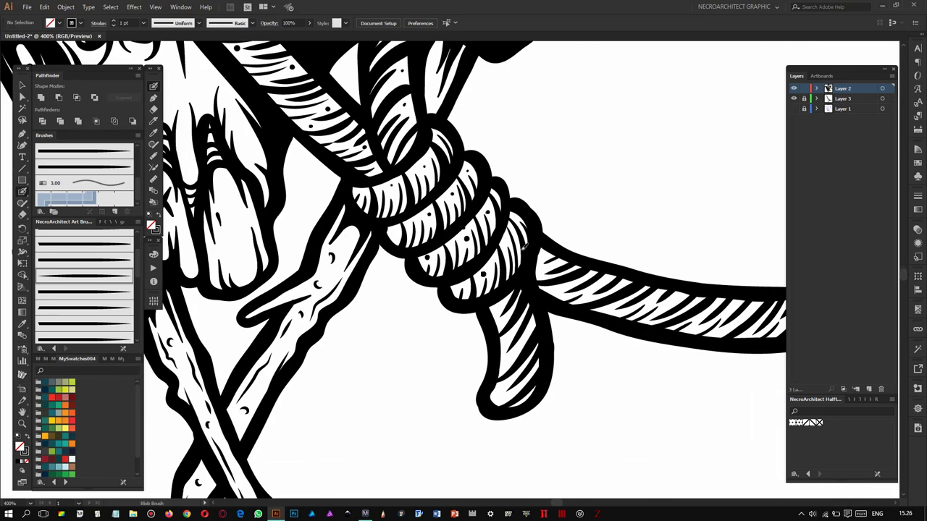
{"action": "scroll", "coordinate": [484, 274], "scroll_direction": "down", "scroll_amount": 2}
{"action": "scroll", "coordinate": [478, 239], "scroll_direction": "right", "scroll_amount": 3}
{"action": "scroll", "coordinate": [462, 231], "scroll_direction": "down", "scroll_amount": 1}
{"action": "scroll", "coordinate": [477, 230], "scroll_direction": "right", "scroll_amount": 3}
{"action": "scroll", "coordinate": [627, 246], "scroll_direction": "down", "scroll_amount": 4}
{"action": "scroll", "coordinate": [326, 152], "scroll_direction": "up", "scroll_amount": 2}
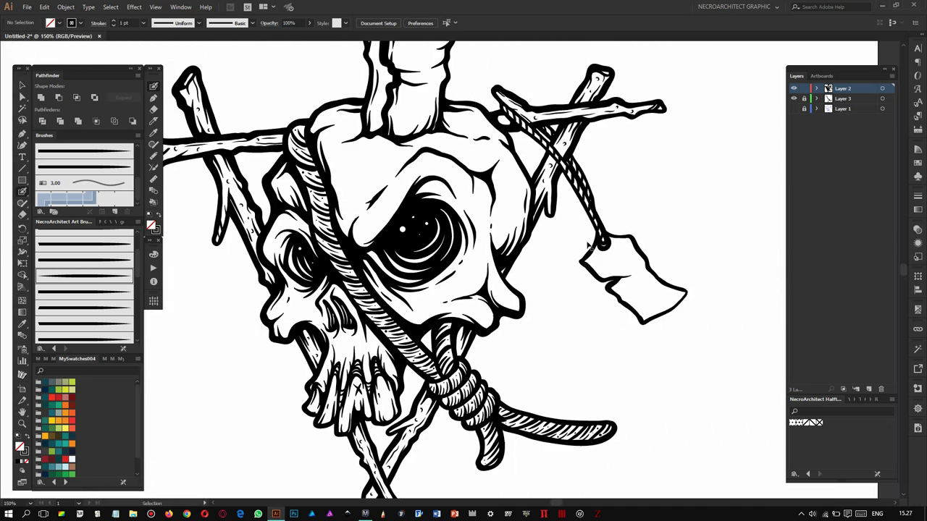
{"action": "scroll", "coordinate": [326, 152], "scroll_direction": "up", "scroll_amount": 1}
{"action": "key", "text": "alt+e"}
{"action": "key", "text": "Escape"}
{"action": "scroll", "coordinate": [311, 217], "scroll_direction": "up", "scroll_amount": 2}
{"action": "left_click_drag", "start_coordinate": [312, 217], "coordinate": [362, 159]}
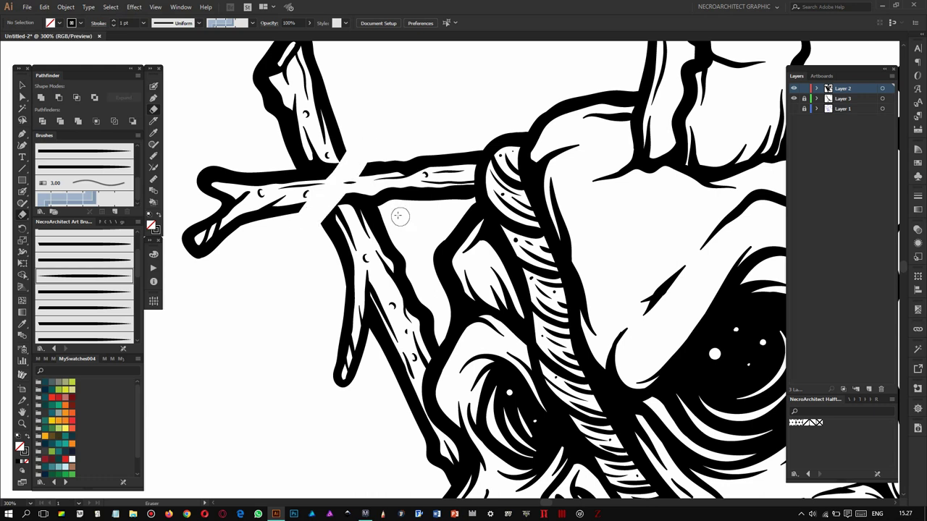
Draw an oval rope band around the left branch crossing.
{"action": "scroll", "coordinate": [362, 149], "scroll_direction": "up", "scroll_amount": 1}
{"action": "mouse_move", "coordinate": [301, 261]}
{"action": "left_mouse_down"}
{"action": "mouse_move", "coordinate": [361, 181]}
{"action": "mouse_move", "coordinate": [319, 255]}
{"action": "mouse_move", "coordinate": [365, 187]}
{"action": "left_mouse_up"}
{"action": "key", "text": "ctrl+z"}
{"action": "mouse_move", "coordinate": [286, 197]}
{"action": "left_mouse_down"}
{"action": "mouse_move", "coordinate": [329, 218]}
{"action": "mouse_move", "coordinate": [388, 195]}
{"action": "mouse_move", "coordinate": [369, 217]}
{"action": "left_mouse_up"}
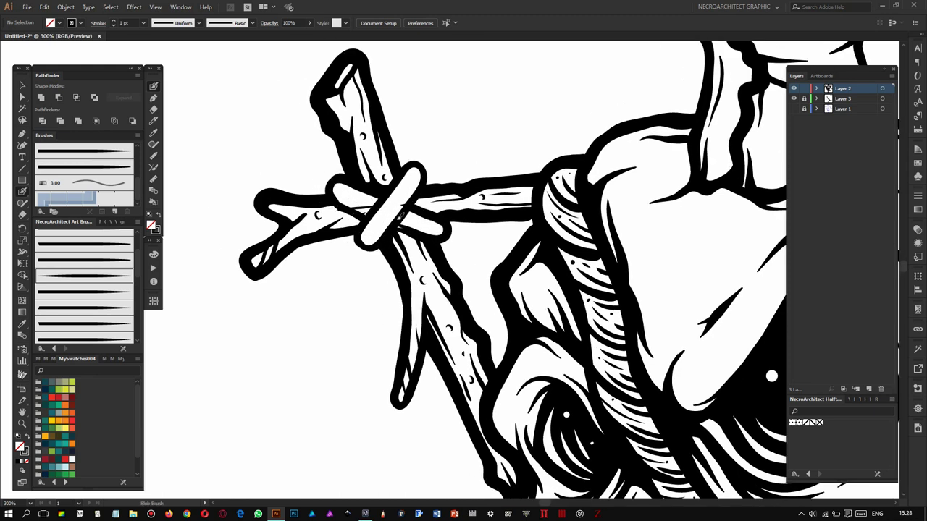
{"action": "left_click_drag", "start_coordinate": [359, 209], "coordinate": [369, 232]}
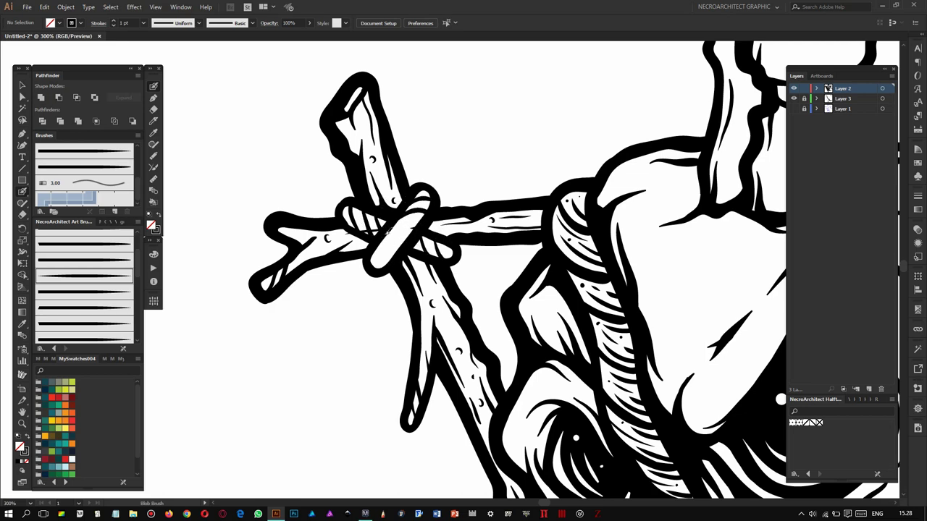
{"action": "scroll", "coordinate": [370, 262], "scroll_direction": "down", "scroll_amount": 5}
{"action": "scroll", "coordinate": [447, 229], "scroll_direction": "up", "scroll_amount": 6}
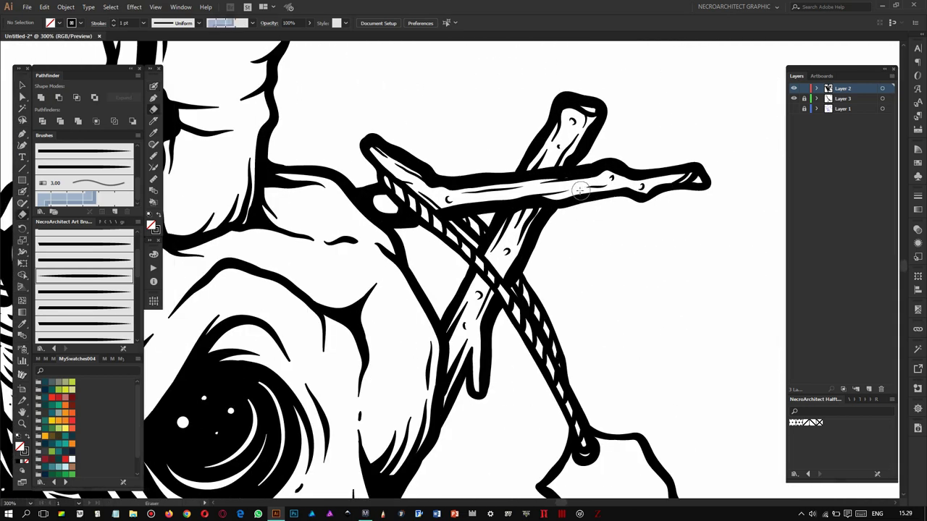
Carve a gap at the right branch crossing and paint a rope band around it.
{"action": "key", "text": "shift+e"}
{"action": "left_click_drag", "start_coordinate": [447, 229], "coordinate": [543, 180]}
{"action": "left_click_drag", "start_coordinate": [464, 206], "coordinate": [517, 224]}
{"action": "key", "text": "shift+b"}
{"action": "mouse_move", "coordinate": [536, 155]}
{"action": "left_mouse_down"}
{"action": "mouse_move", "coordinate": [507, 231]}
{"action": "mouse_move", "coordinate": [492, 147]}
{"action": "mouse_move", "coordinate": [480, 165]}
{"action": "left_mouse_up"}
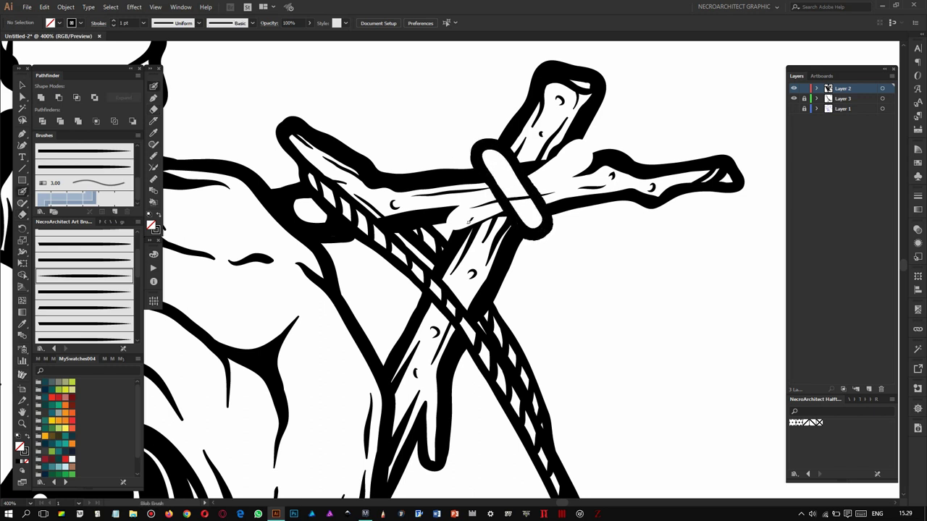
{"action": "left_click_drag", "start_coordinate": [460, 226], "coordinate": [452, 205]}
Add a second loop to the right binding and clear the fill inside its loops.
{"action": "key", "text": "shift+b"}
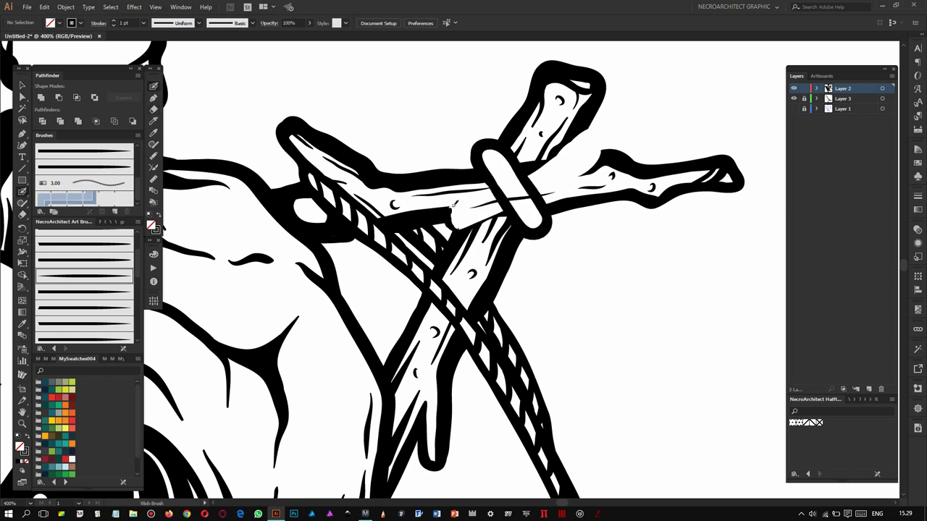
{"action": "left_click_drag", "start_coordinate": [566, 155], "coordinate": [546, 177]}
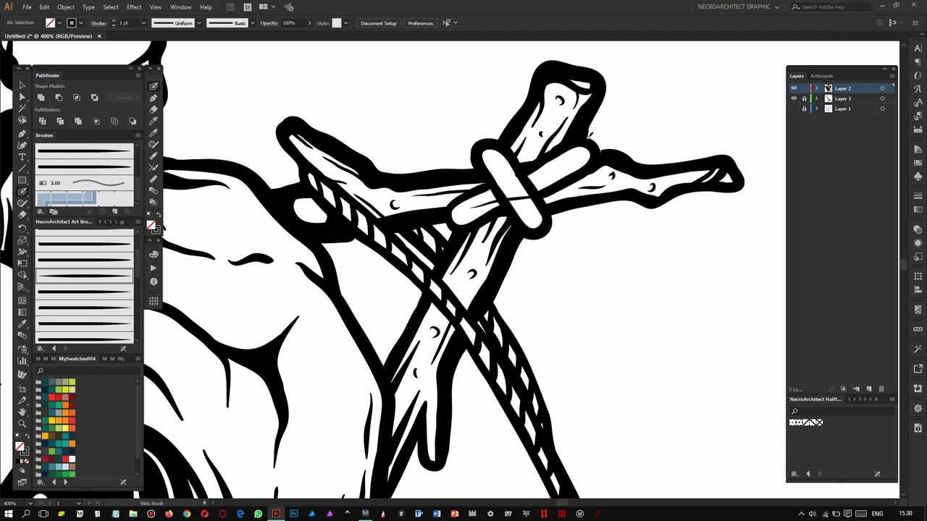
{"action": "mouse_move", "coordinate": [594, 116]}
{"action": "left_mouse_down"}
{"action": "mouse_move", "coordinate": [533, 166]}
{"action": "mouse_move", "coordinate": [579, 173]}
{"action": "left_mouse_up"}
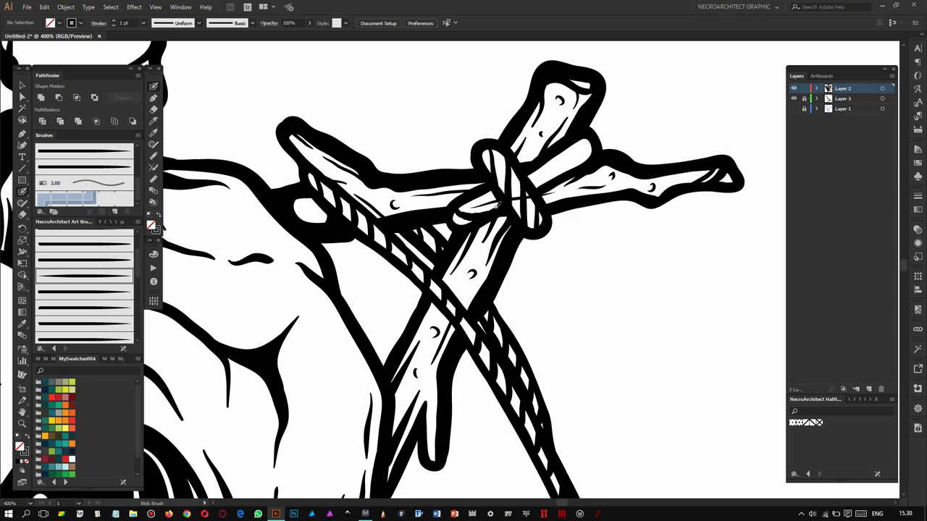
{"action": "scroll", "coordinate": [570, 140], "scroll_direction": "down", "scroll_amount": 5}
{"action": "left_click", "coordinate": [842, 98]}
{"action": "scroll", "coordinate": [336, 149], "scroll_direction": "up", "scroll_amount": 4}
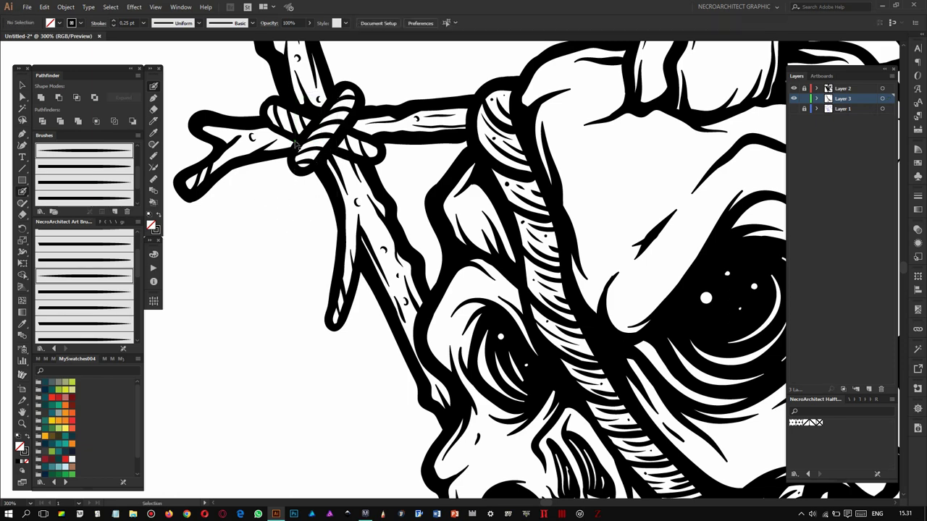
{"action": "scroll", "coordinate": [333, 147], "scroll_direction": "down", "scroll_amount": 2}
{"action": "scroll", "coordinate": [304, 155], "scroll_direction": "up", "scroll_amount": 4}
{"action": "scroll", "coordinate": [463, 203], "scroll_direction": "down", "scroll_amount": 1}
{"action": "scroll", "coordinate": [478, 231], "scroll_direction": "down", "scroll_amount": 3}
{"action": "scroll", "coordinate": [435, 232], "scroll_direction": "up", "scroll_amount": 2}
{"action": "scroll", "coordinate": [406, 235], "scroll_direction": "down", "scroll_amount": 2}
{"action": "scroll", "coordinate": [392, 239], "scroll_direction": "up", "scroll_amount": 5}
{"action": "scroll", "coordinate": [391, 239], "scroll_direction": "down", "scroll_amount": 2}
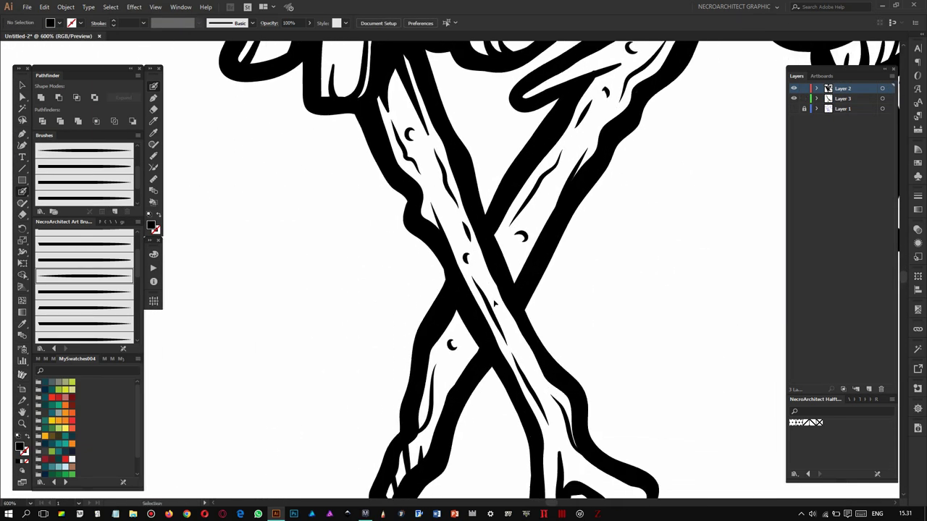
{"action": "left_click_drag", "start_coordinate": [476, 258], "coordinate": [545, 246]}
{"action": "key", "text": "shift+e"}
{"action": "scroll", "coordinate": [463, 260], "scroll_direction": "down", "scroll_amount": 1}
{"action": "mouse_move", "coordinate": [442, 261]}
{"action": "left_mouse_down"}
{"action": "mouse_move", "coordinate": [544, 265]}
{"action": "mouse_move", "coordinate": [434, 262]}
{"action": "left_mouse_up"}
{"action": "mouse_move", "coordinate": [536, 261]}
{"action": "left_mouse_down"}
{"action": "mouse_move", "coordinate": [422, 257]}
{"action": "mouse_move", "coordinate": [517, 288]}
{"action": "left_mouse_up"}
{"action": "key", "text": "ctrl+z"}
{"action": "key", "text": "shift+b"}
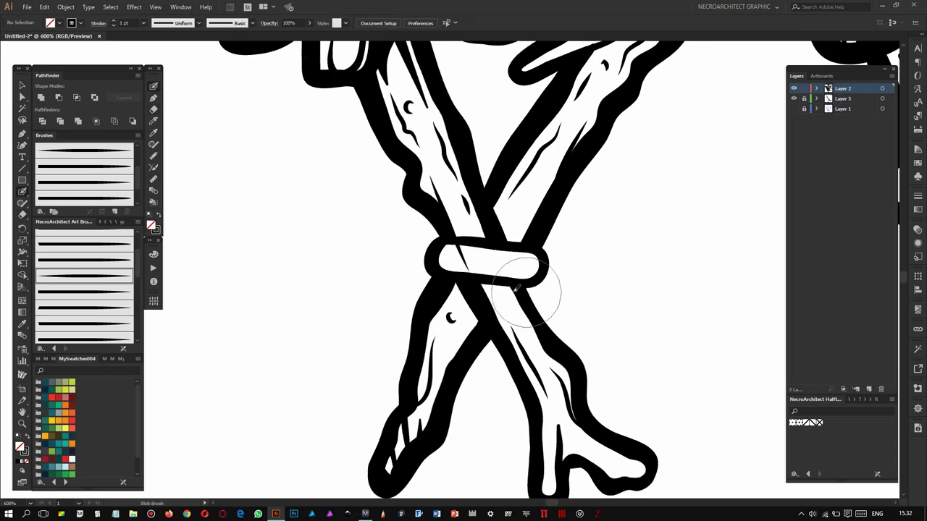
{"action": "scroll", "coordinate": [437, 244], "scroll_direction": "down", "scroll_amount": 1}
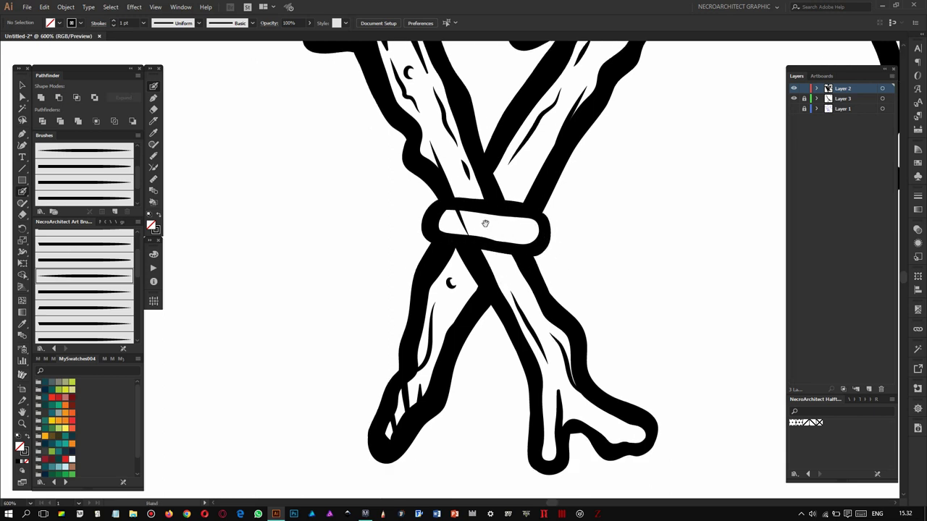
{"action": "left_click_drag", "start_coordinate": [507, 243], "coordinate": [528, 236]}
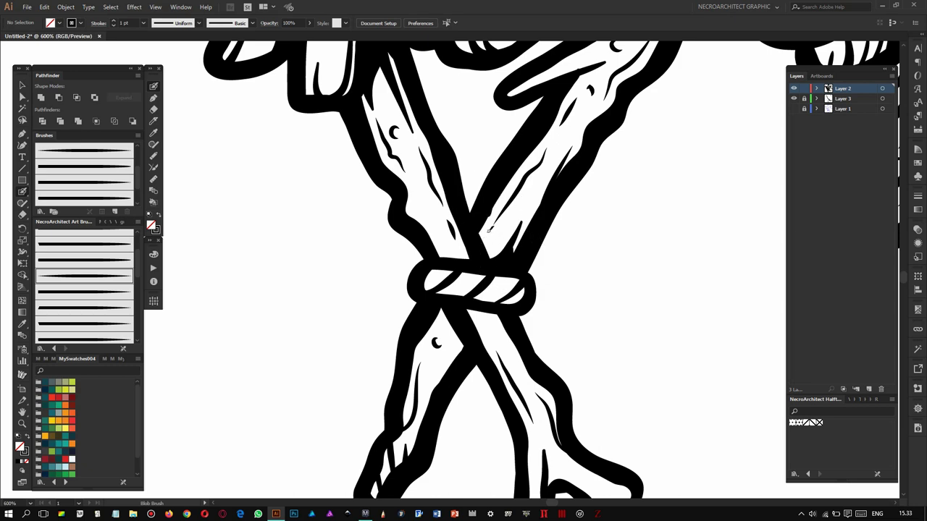
{"action": "scroll", "coordinate": [489, 230], "scroll_direction": "down", "scroll_amount": 1}
{"action": "scroll", "coordinate": [545, 306], "scroll_direction": "down", "scroll_amount": 1}
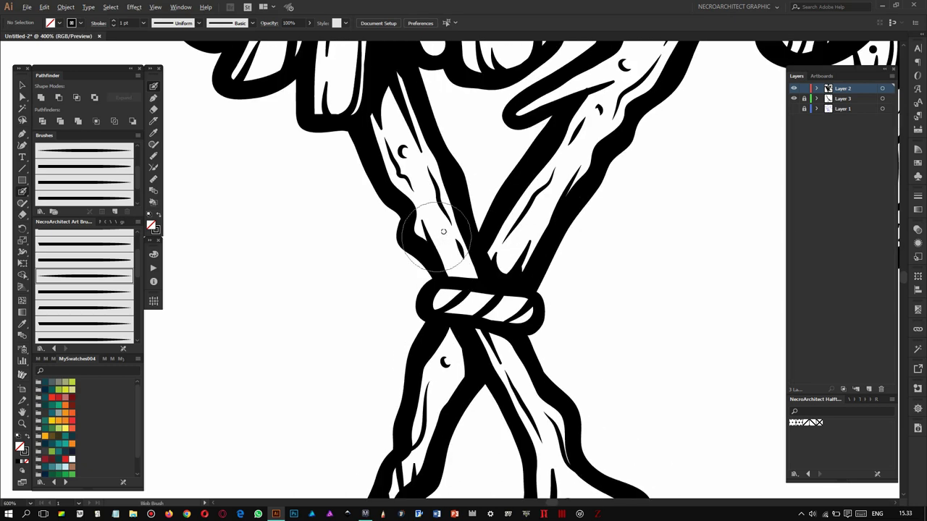
{"action": "scroll", "coordinate": [507, 319], "scroll_direction": "down", "scroll_amount": 5, "text": "alt"}
{"action": "scroll", "coordinate": [478, 334], "scroll_direction": "up", "scroll_amount": 4, "text": "alt"}
{"action": "scroll", "coordinate": [476, 335], "scroll_direction": "up", "scroll_amount": 1, "text": "alt"}
{"action": "scroll", "coordinate": [418, 303], "scroll_direction": "down", "scroll_amount": 1}
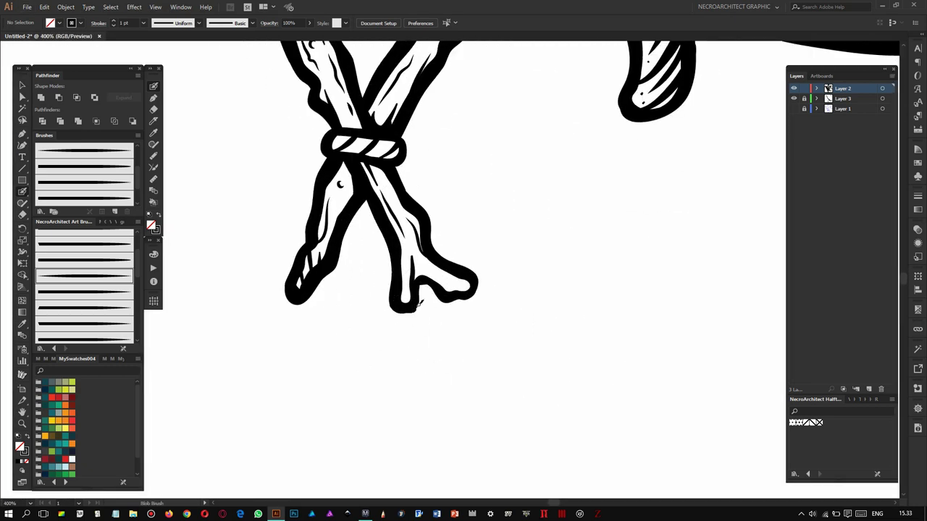
{"action": "scroll", "coordinate": [409, 217], "scroll_direction": "left", "scroll_amount": 1}
{"action": "scroll", "coordinate": [413, 239], "scroll_direction": "up", "scroll_amount": 3}
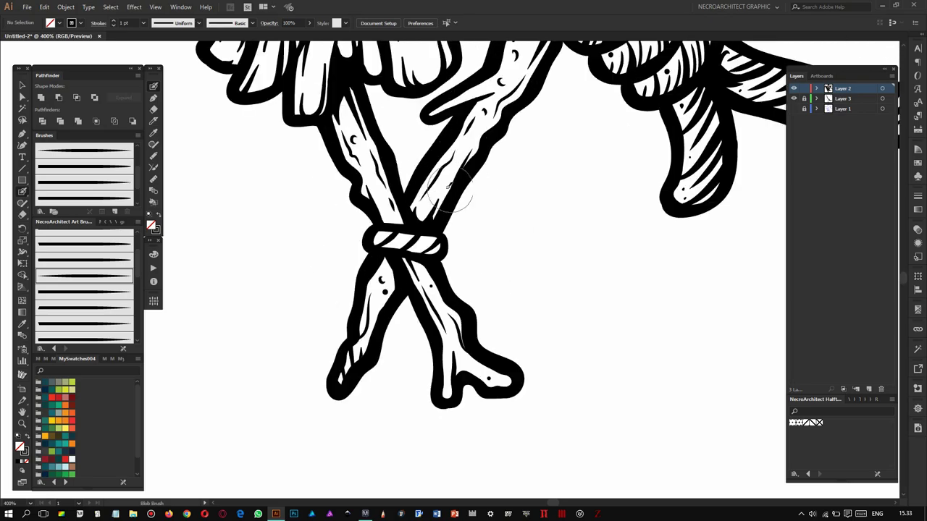
{"action": "scroll", "coordinate": [412, 235], "scroll_direction": "up", "scroll_amount": 5}
{"action": "scroll", "coordinate": [413, 232], "scroll_direction": "up", "scroll_amount": 5}
{"action": "scroll", "coordinate": [413, 232], "scroll_direction": "up", "scroll_amount": 5}
{"action": "scroll", "coordinate": [579, 279], "scroll_direction": "right", "scroll_amount": 3}
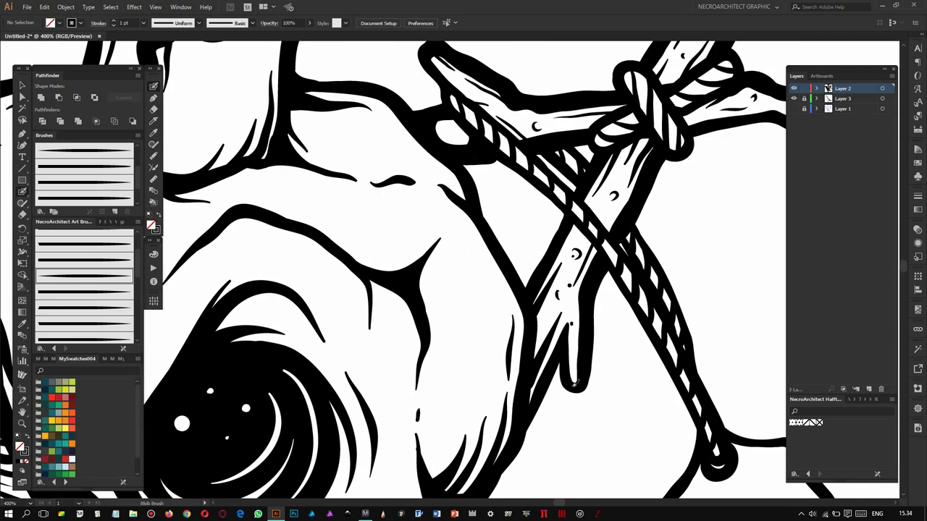
{"action": "scroll", "coordinate": [572, 377], "scroll_direction": "right", "scroll_amount": 5}
{"action": "scroll", "coordinate": [572, 362], "scroll_direction": "right", "scroll_amount": 3}
{"action": "scroll", "coordinate": [572, 362], "scroll_direction": "down", "scroll_amount": 1}
{"action": "scroll", "coordinate": [572, 362], "scroll_direction": "right", "scroll_amount": 1}
{"action": "left_click", "coordinate": [881, 389]}
Confirm the Paintbrush options with a 0.25 pt stroke for fine hatching.
{"action": "scroll", "coordinate": [286, 310], "scroll_direction": "up", "scroll_amount": 1}
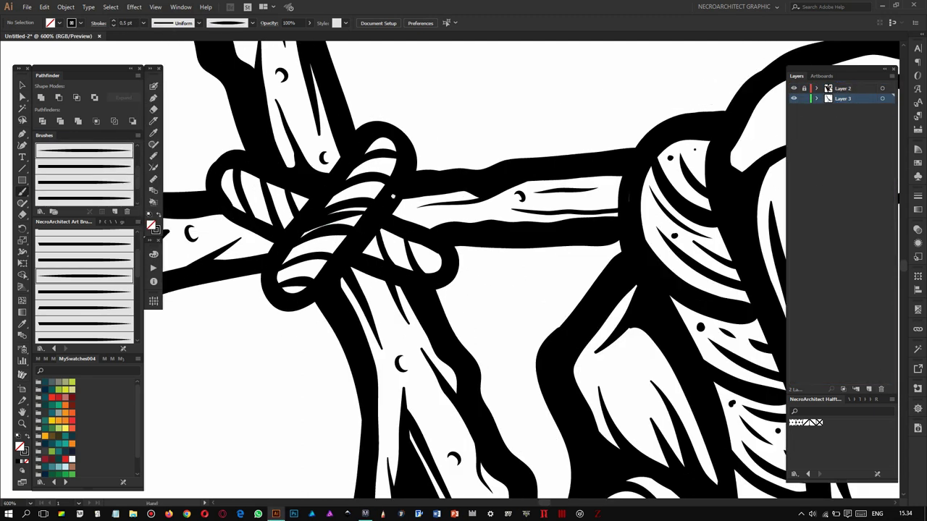
{"action": "scroll", "coordinate": [300, 174], "scroll_direction": "left", "scroll_amount": 2}
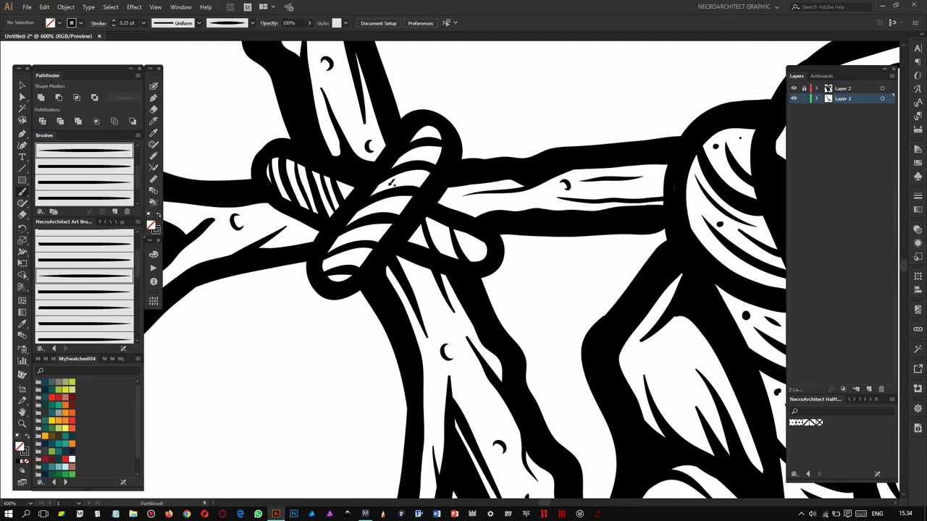
{"action": "scroll", "coordinate": [388, 169], "scroll_direction": "down", "scroll_amount": 2}
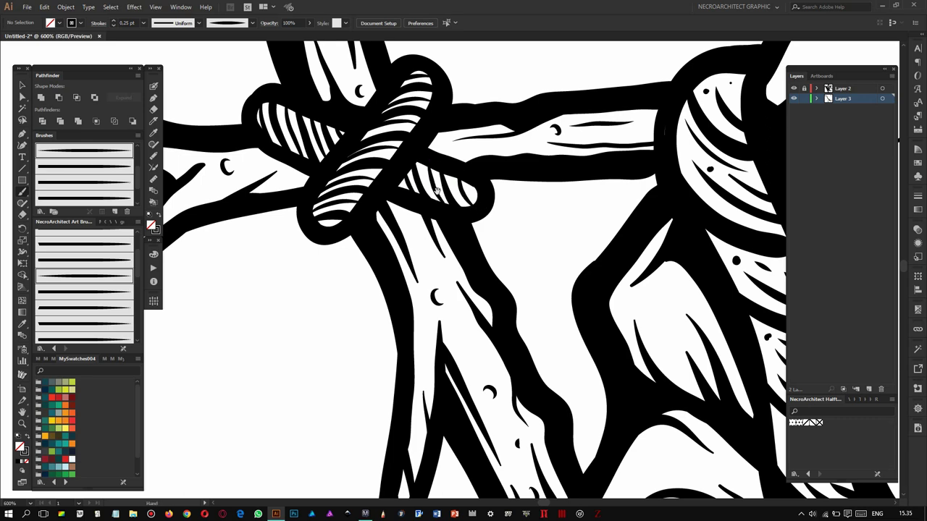
{"action": "scroll", "coordinate": [470, 232], "scroll_direction": "down", "scroll_amount": 5}
{"action": "scroll", "coordinate": [470, 232], "scroll_direction": "up", "scroll_amount": 5}
{"action": "scroll", "coordinate": [470, 233], "scroll_direction": "up", "scroll_amount": 2}
{"action": "key", "text": "Return"}
{"action": "left_click", "coordinate": [443, 280]}
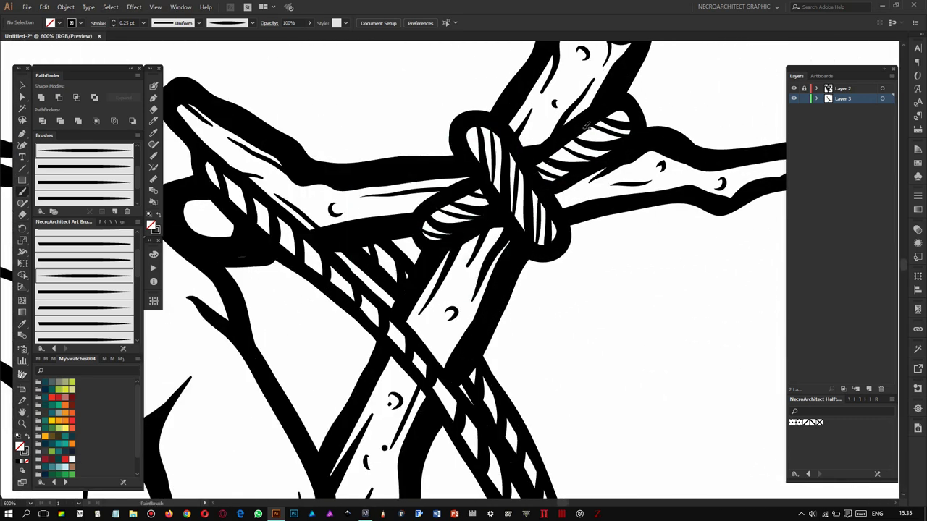
Make Layer 3 the active layer for the hatch strokes.
{"action": "scroll", "coordinate": [293, 164], "scroll_direction": "left", "scroll_amount": 2}
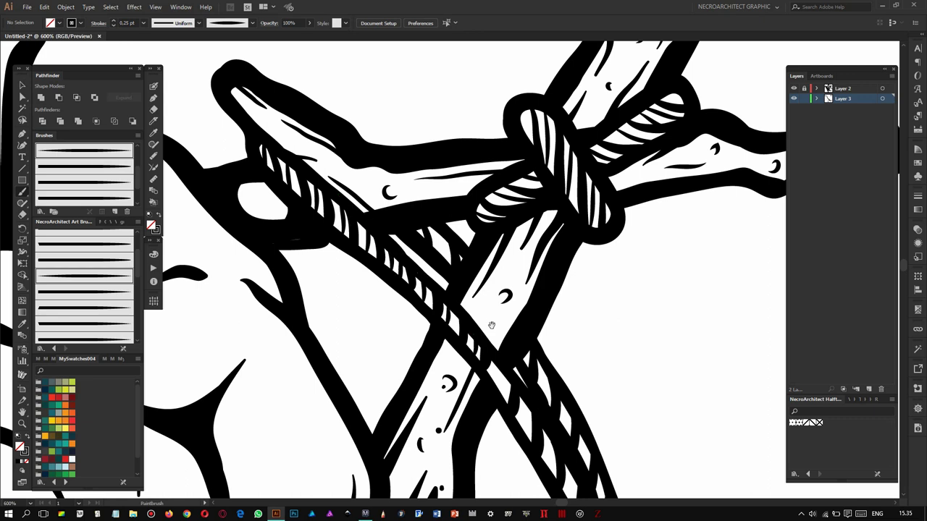
{"action": "scroll", "coordinate": [483, 346], "scroll_direction": "down", "scroll_amount": 3}
{"action": "scroll", "coordinate": [482, 346], "scroll_direction": "right", "scroll_amount": 2}
{"action": "scroll", "coordinate": [499, 283], "scroll_direction": "down", "scroll_amount": 3}
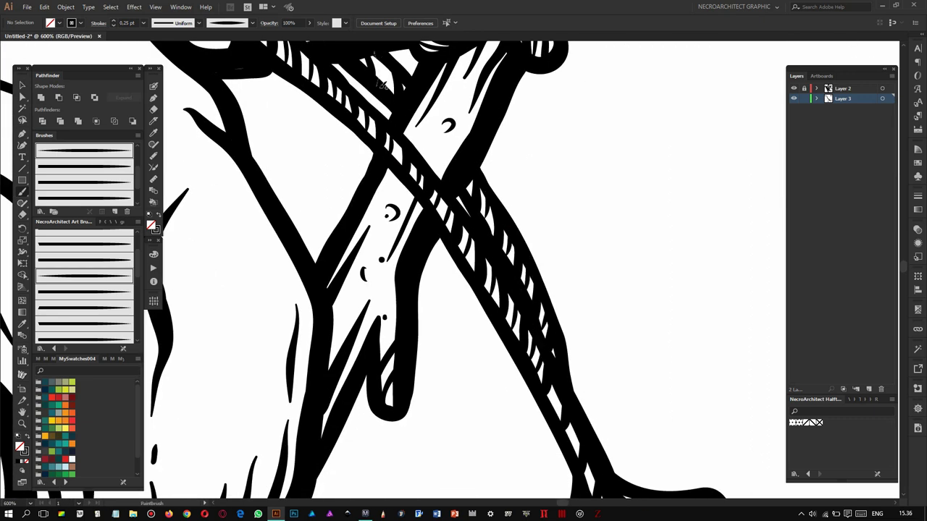
{"action": "scroll", "coordinate": [509, 295], "scroll_direction": "down", "scroll_amount": 4}
{"action": "scroll", "coordinate": [509, 295], "scroll_direction": "right", "scroll_amount": 2}
{"action": "scroll", "coordinate": [543, 342], "scroll_direction": "down", "scroll_amount": 3}
{"action": "scroll", "coordinate": [525, 293], "scroll_direction": "up", "scroll_amount": 3}
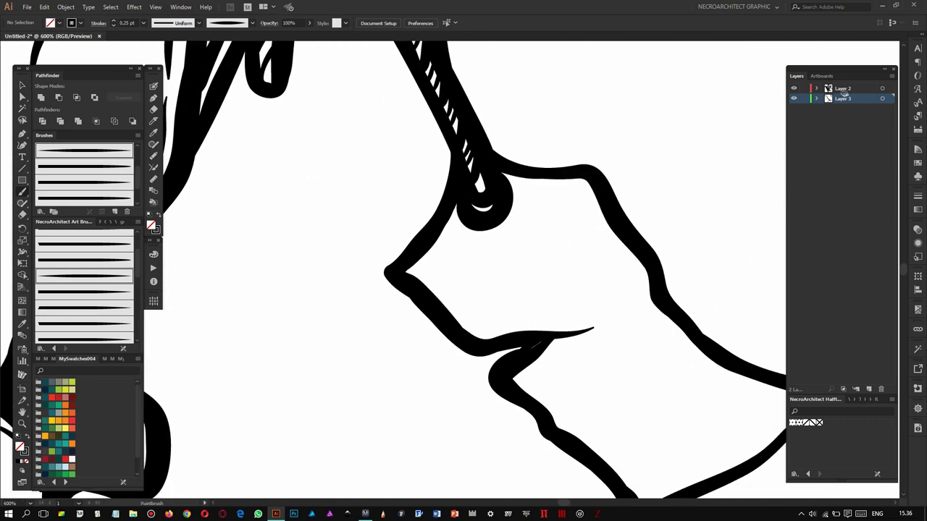
{"action": "scroll", "coordinate": [526, 294], "scroll_direction": "down", "scroll_amount": 1}
{"action": "left_click_drag", "start_coordinate": [473, 207], "coordinate": [480, 239]}
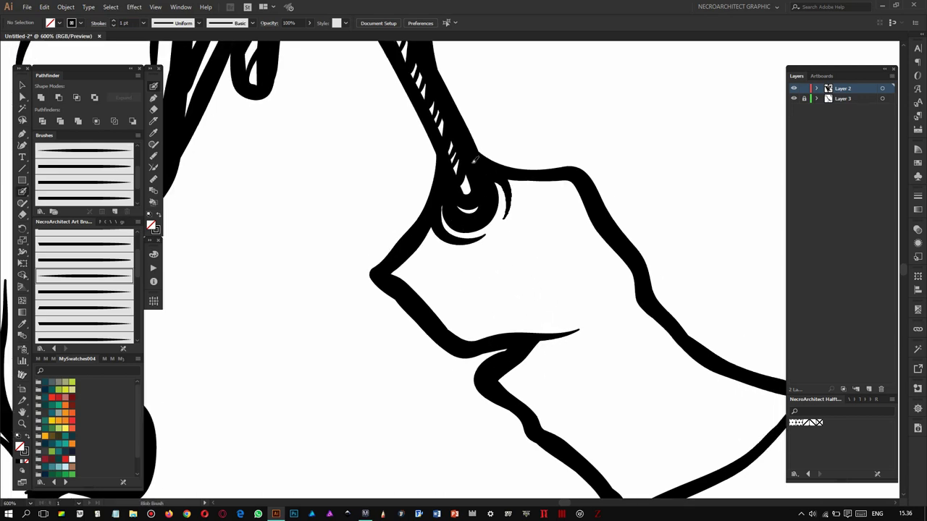
{"action": "scroll", "coordinate": [475, 160], "scroll_direction": "down", "scroll_amount": 5}
{"action": "scroll", "coordinate": [337, 388], "scroll_direction": "down", "scroll_amount": 3}
{"action": "left_click", "coordinate": [842, 99]}
Add fine ink ring strokes along the neck stump's top rim.
{"action": "scroll", "coordinate": [427, 389], "scroll_direction": "up", "scroll_amount": 1}
{"action": "scroll", "coordinate": [423, 355], "scroll_direction": "up", "scroll_amount": 3}
{"action": "scroll", "coordinate": [423, 354], "scroll_direction": "up", "scroll_amount": 1}
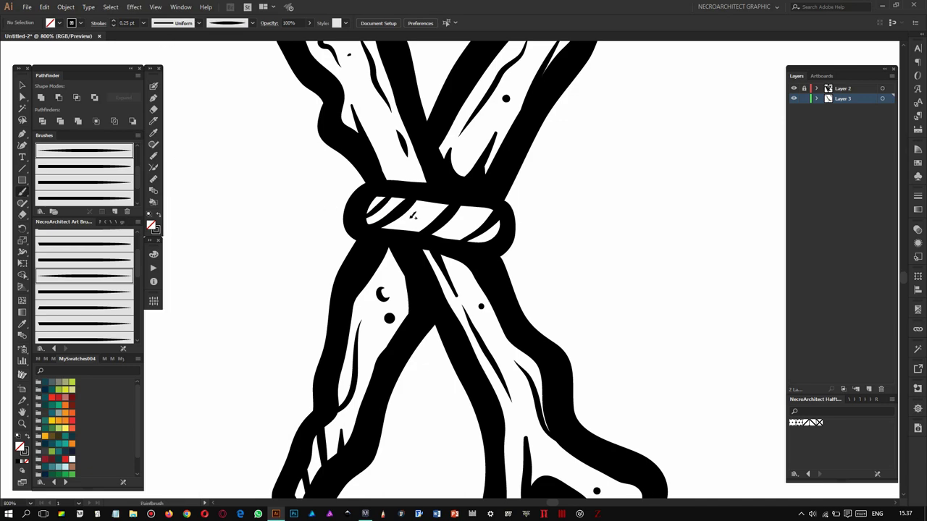
{"action": "scroll", "coordinate": [509, 224], "scroll_direction": "down", "scroll_amount": 2}
{"action": "scroll", "coordinate": [435, 228], "scroll_direction": "up", "scroll_amount": 1}
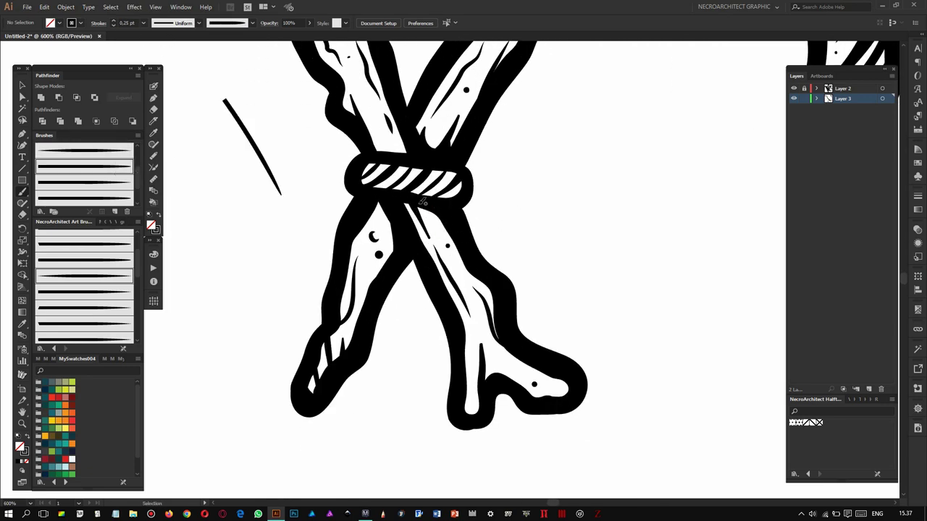
{"action": "scroll", "coordinate": [365, 233], "scroll_direction": "up", "scroll_amount": 1}
{"action": "scroll", "coordinate": [388, 263], "scroll_direction": "down", "scroll_amount": 2}
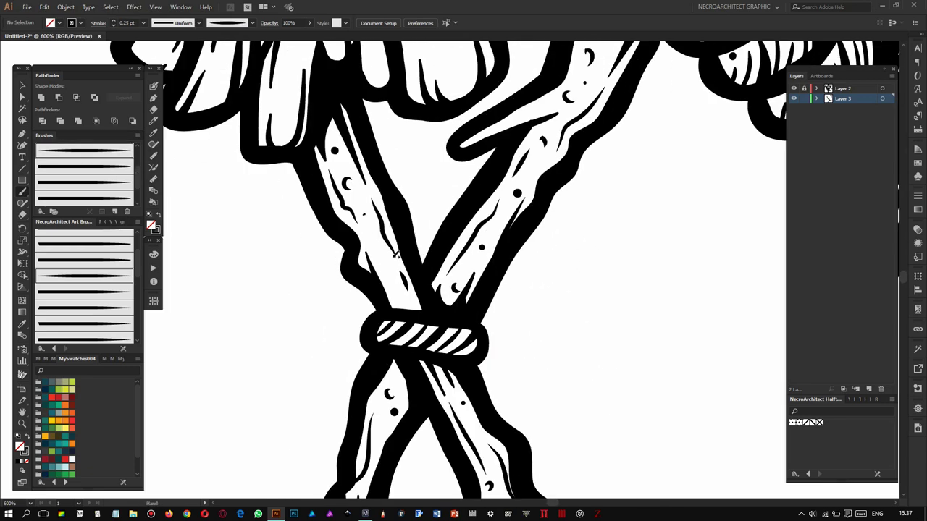
{"action": "left_click_drag", "start_coordinate": [369, 108], "coordinate": [359, 343]}
{"action": "mouse_move", "coordinate": [413, 69]}
{"action": "left_mouse_down"}
{"action": "mouse_move", "coordinate": [463, 174]}
{"action": "mouse_move", "coordinate": [566, 176]}
{"action": "left_mouse_up"}
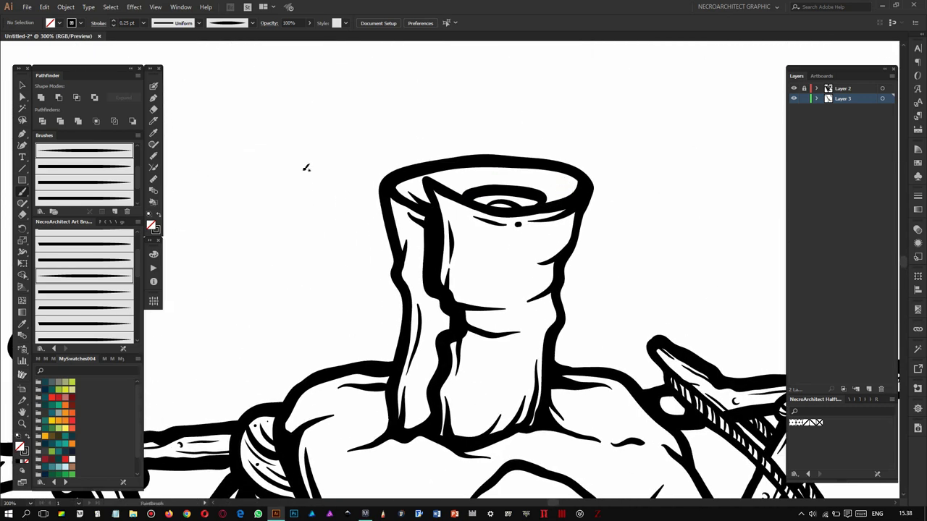
{"action": "left_click_drag", "start_coordinate": [489, 157], "coordinate": [509, 155]}
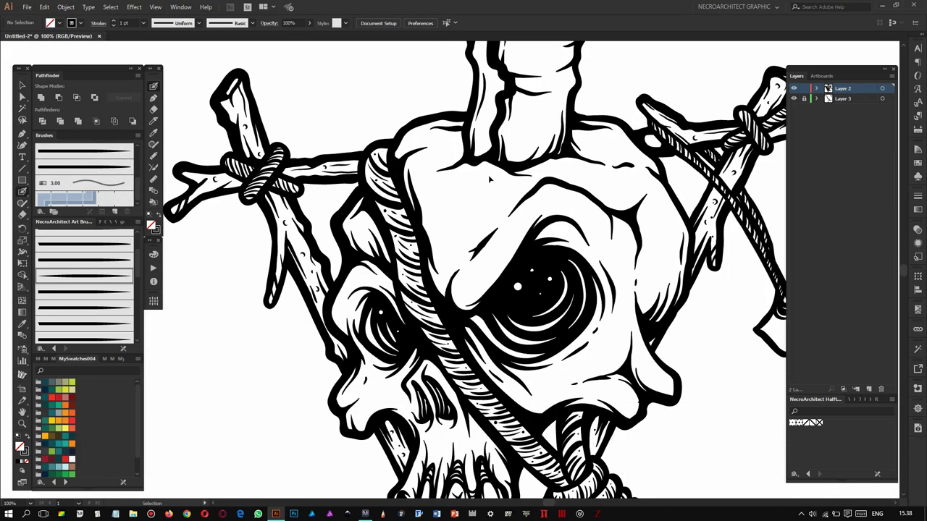
Deselect the compound path and bring the hanging tag into view.
{"action": "key", "text": "ctrl+shift+a"}
{"action": "scroll", "coordinate": [443, 259], "scroll_direction": "up", "scroll_amount": 1}
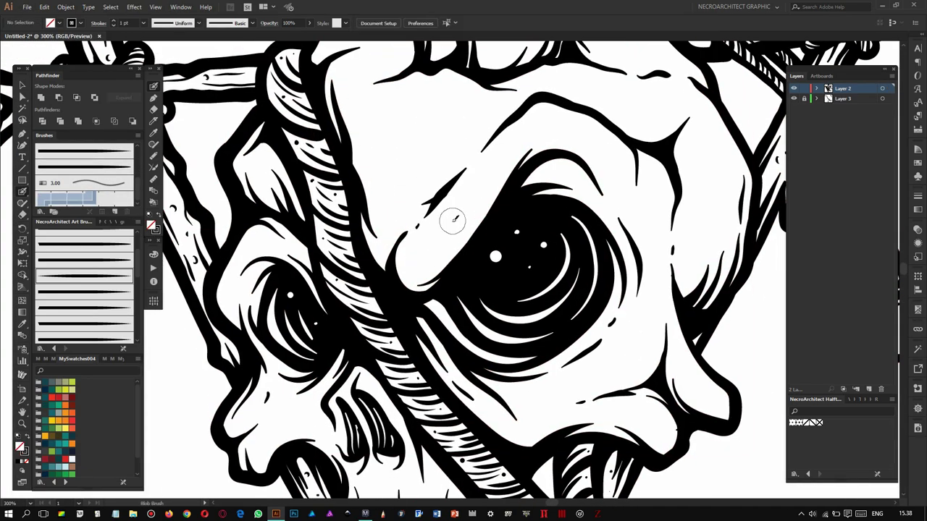
{"action": "left_click_drag", "start_coordinate": [475, 198], "coordinate": [526, 256]}
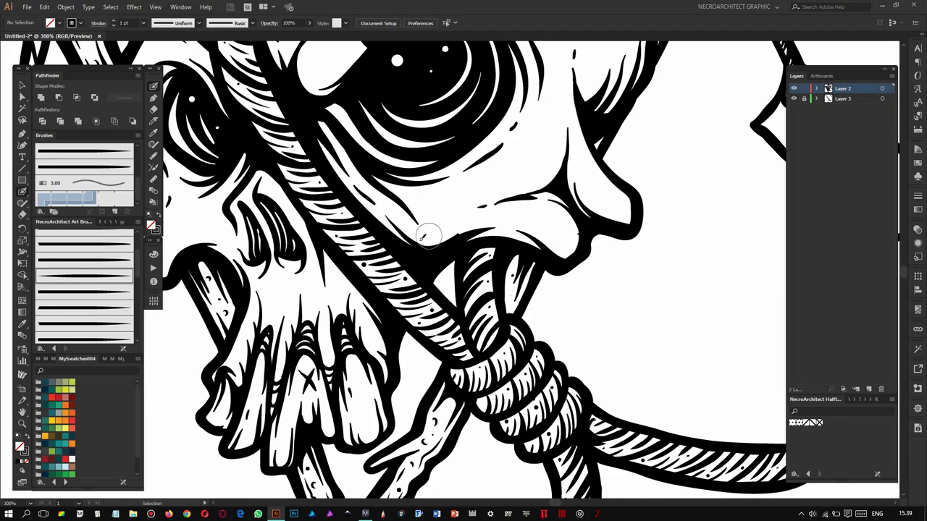
{"action": "scroll", "coordinate": [600, 224], "scroll_direction": "up", "scroll_amount": 3}
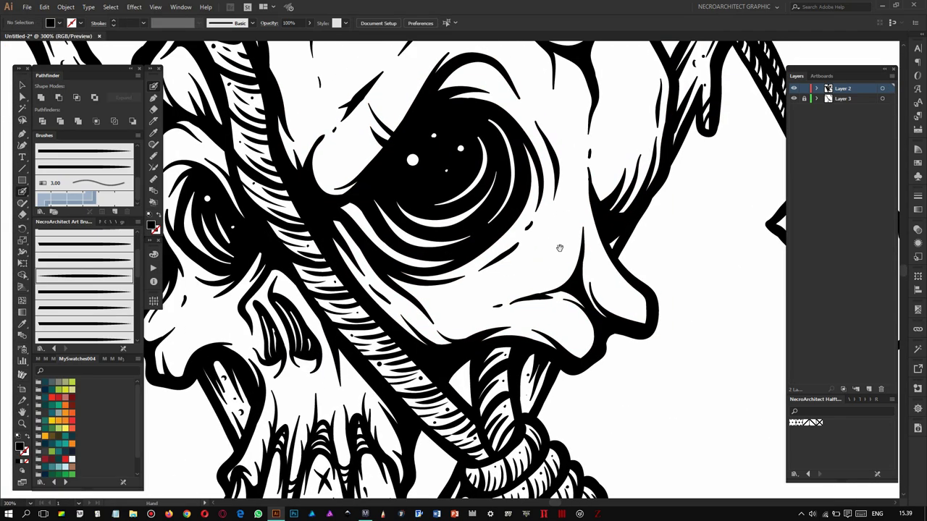
{"action": "scroll", "coordinate": [599, 224], "scroll_direction": "down", "scroll_amount": 5}
{"action": "scroll", "coordinate": [337, 257], "scroll_direction": "up", "scroll_amount": 6}
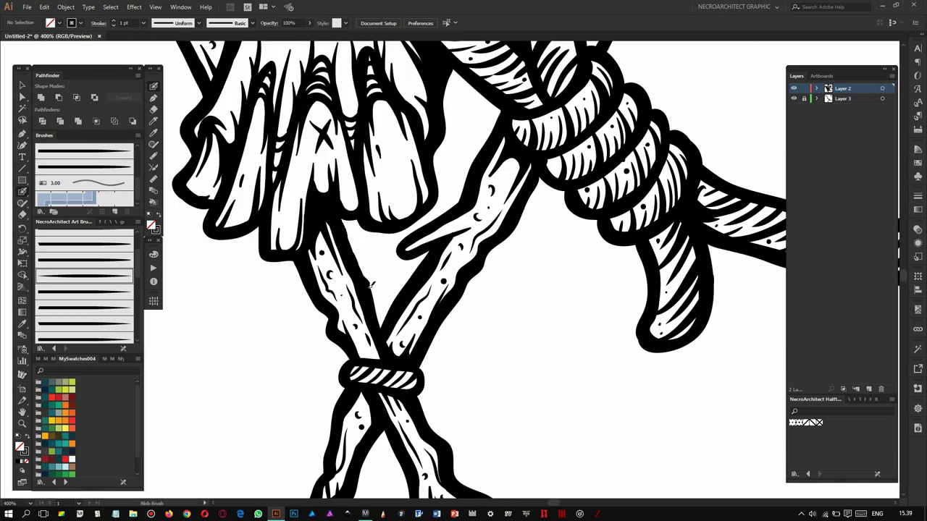
{"action": "scroll", "coordinate": [366, 276], "scroll_direction": "up", "scroll_amount": 3}
{"action": "scroll", "coordinate": [376, 260], "scroll_direction": "up", "scroll_amount": 2}
{"action": "scroll", "coordinate": [393, 238], "scroll_direction": "up", "scroll_amount": 3}
{"action": "scroll", "coordinate": [431, 250], "scroll_direction": "left", "scroll_amount": 3}
{"action": "scroll", "coordinate": [432, 249], "scroll_direction": "down", "scroll_amount": 1}
{"action": "scroll", "coordinate": [448, 270], "scroll_direction": "up", "scroll_amount": 1}
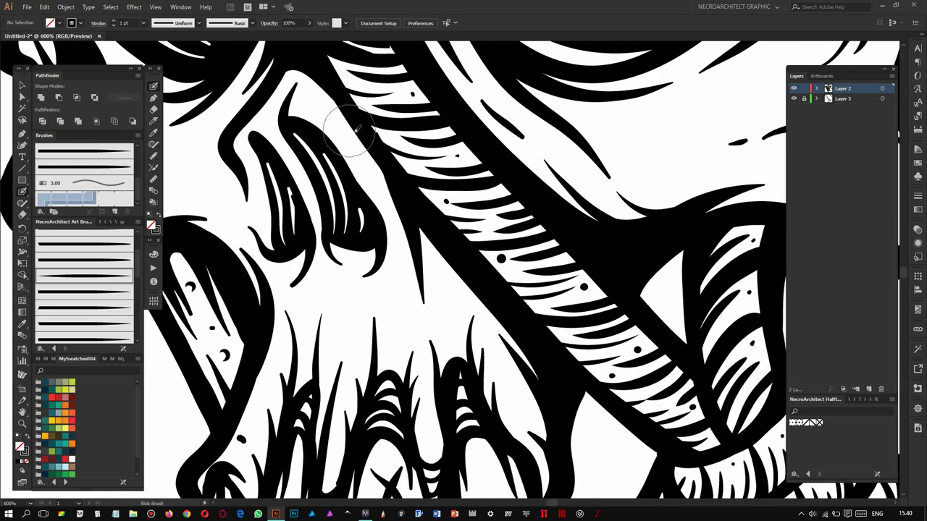
{"action": "scroll", "coordinate": [426, 236], "scroll_direction": "down", "scroll_amount": 5}
{"action": "scroll", "coordinate": [356, 273], "scroll_direction": "up", "scroll_amount": 4}
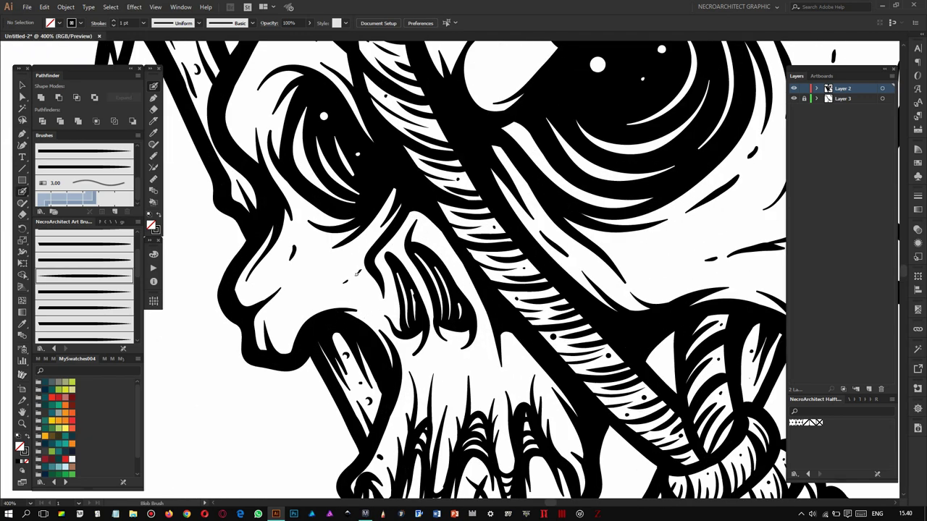
{"action": "scroll", "coordinate": [337, 293], "scroll_direction": "down", "scroll_amount": 4}
{"action": "left_click_drag", "start_coordinate": [336, 293], "coordinate": [217, 217]}
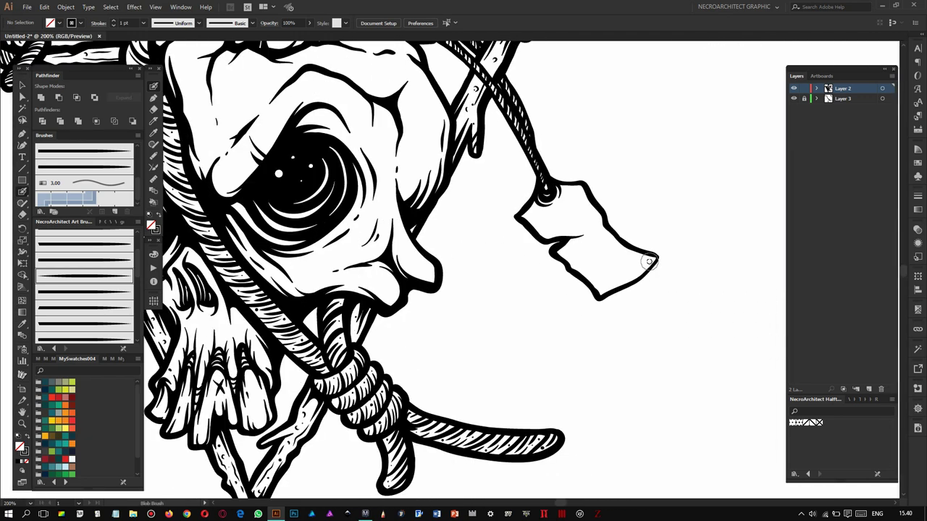
{"action": "scroll", "coordinate": [447, 293], "scroll_direction": "up", "scroll_amount": 4}
Erase a gap in the tag's bottom edge and redraw it with a notch.
{"action": "left_click", "coordinate": [446, 293], "text": "ctrl"}
{"action": "key", "text": "shift+e"}
{"action": "mouse_move", "coordinate": [432, 344]}
{"action": "left_mouse_down"}
{"action": "mouse_move", "coordinate": [436, 359]}
{"action": "mouse_move", "coordinate": [443, 342]}
{"action": "left_mouse_up"}
{"action": "left_click_drag", "start_coordinate": [474, 308], "coordinate": [455, 326]}
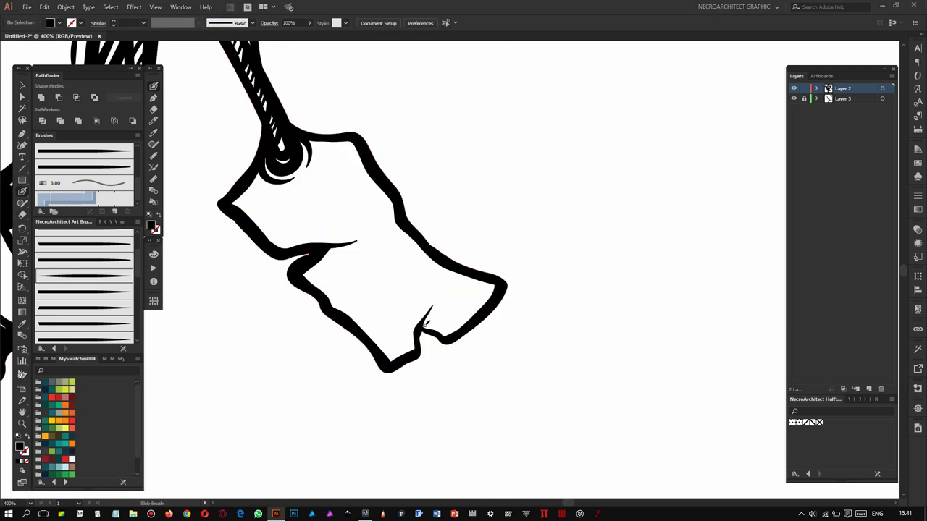
{"action": "scroll", "coordinate": [480, 260], "scroll_direction": "down", "scroll_amount": 5}
{"action": "scroll", "coordinate": [480, 261], "scroll_direction": "up", "scroll_amount": 4}
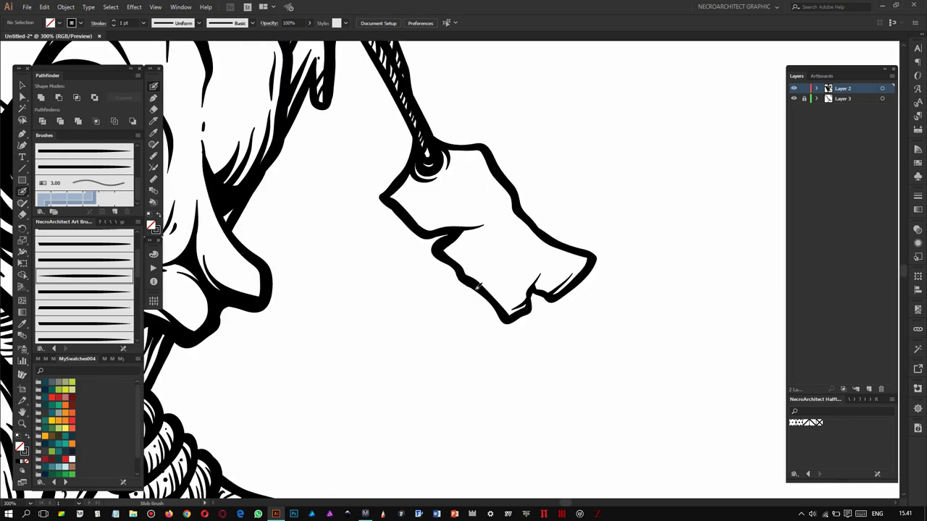
{"action": "scroll", "coordinate": [546, 298], "scroll_direction": "down", "scroll_amount": 5}
Unlock Layer 3, select all the artwork, then deselect everything.
{"action": "left_click", "coordinate": [803, 98]}
{"action": "left_click", "coordinate": [882, 98]}
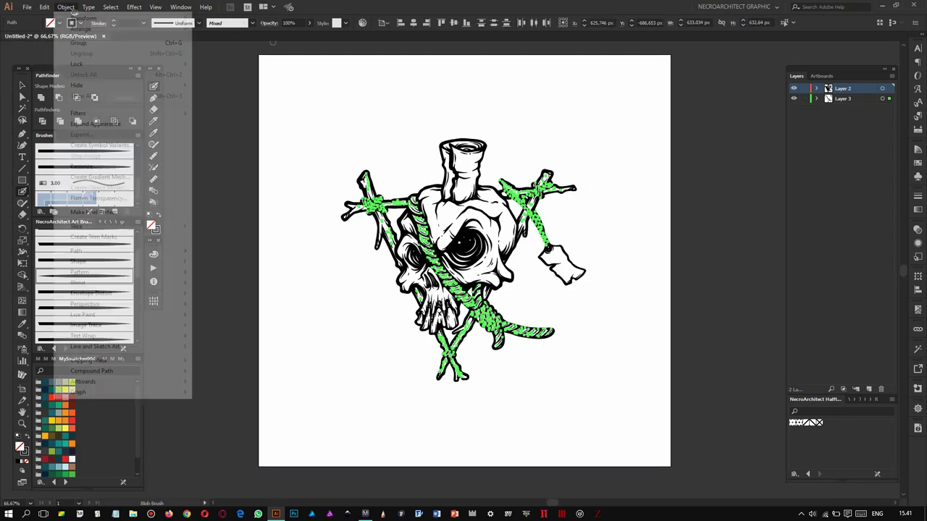
{"action": "key", "text": "ctrl+a"}
{"action": "key", "text": "ctrl+shift+a"}
Display the grey skull render with its 'DEAD!' tag over a faded enlarged copy.
{"action": "scroll", "coordinate": [521, 232], "scroll_direction": "up", "scroll_amount": 1}
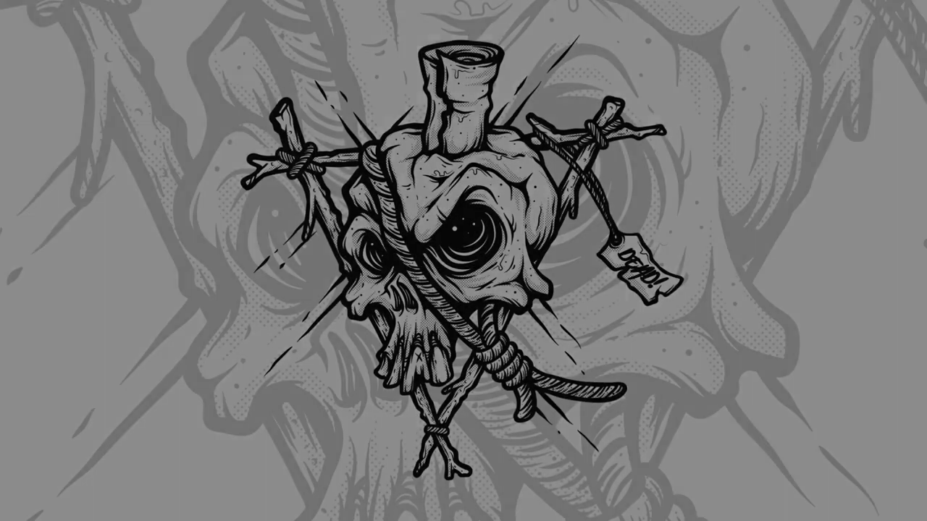